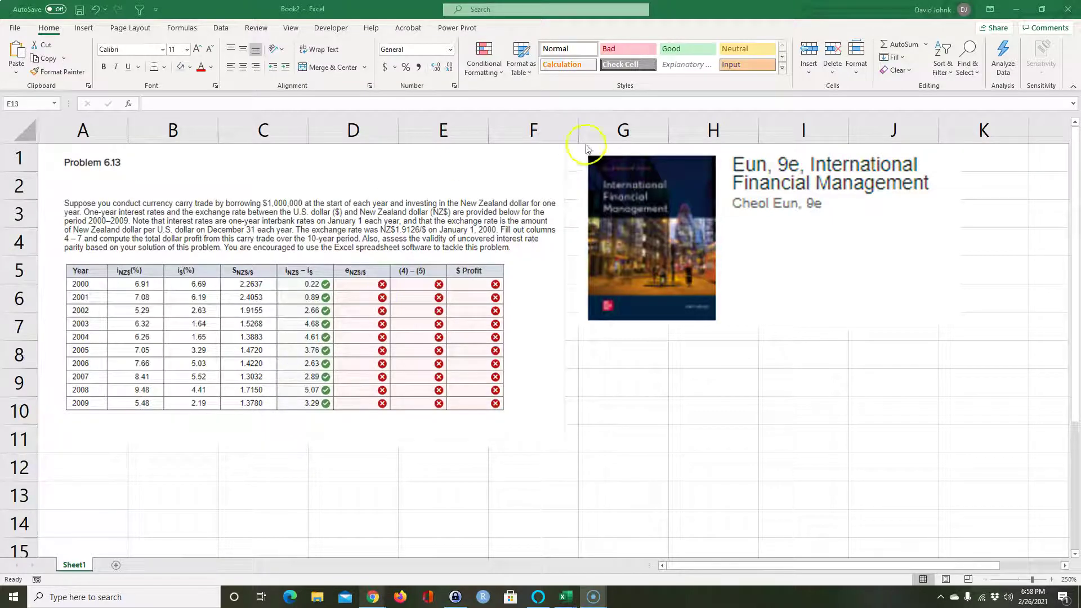
- Nudge the book-cover picture (Picture 2) slightly down and to the right
left_click_drag(777, 267, 782, 307)
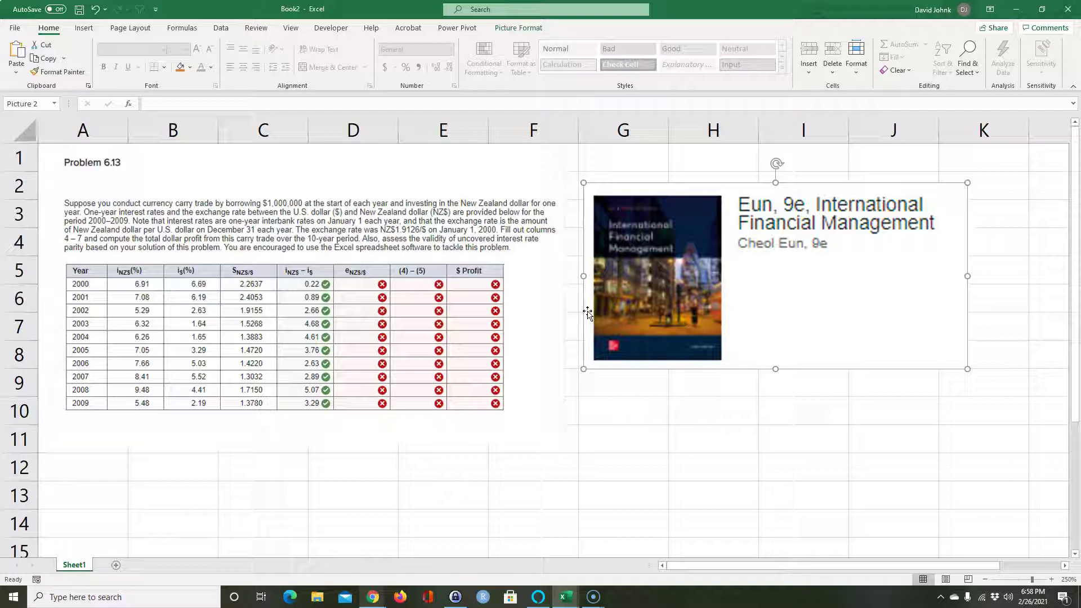
- Push the book cover to the far right and move the Problem 6.13 picture over columns F–K
left_click_drag(587, 311, 1041, 268)
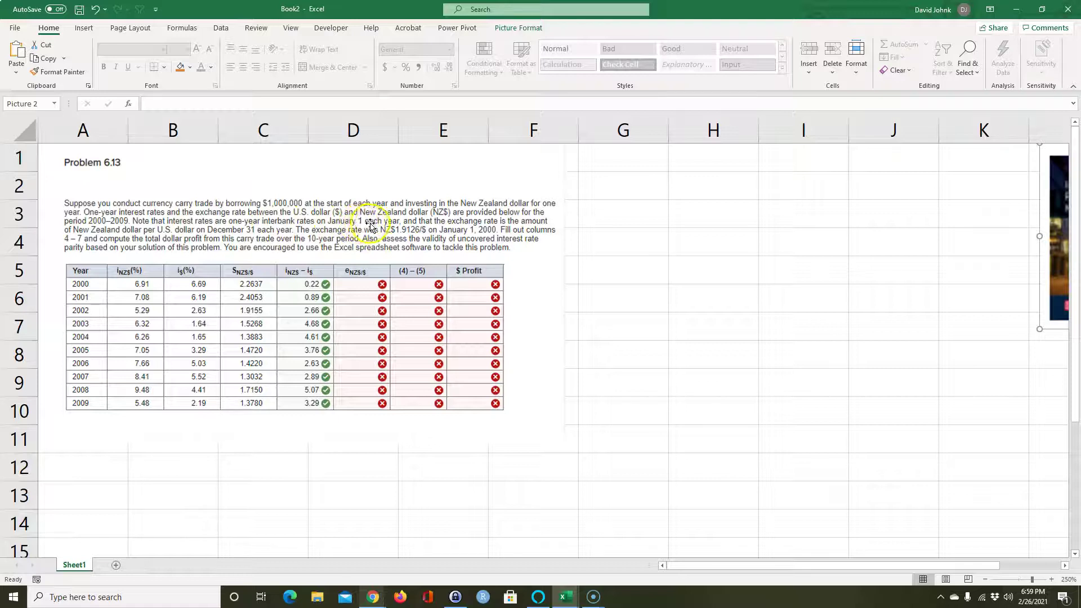
left_click_drag(161, 176, 637, 192)
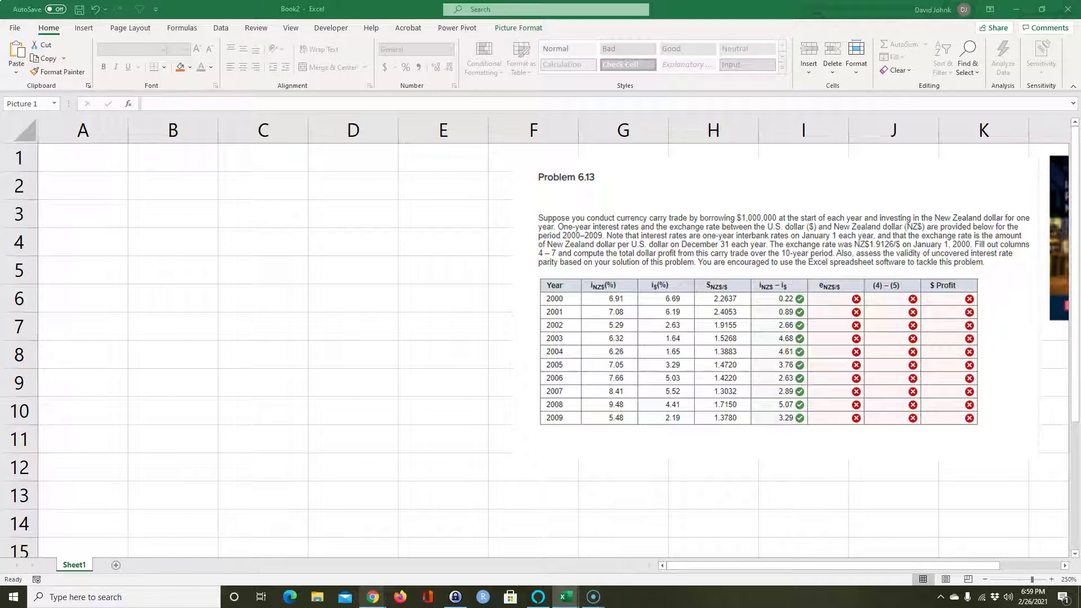
- Paste the Given data table into A1:D14 and autofit column B to show $1,000,000
key("ctrl+c")
left_click(81, 159)
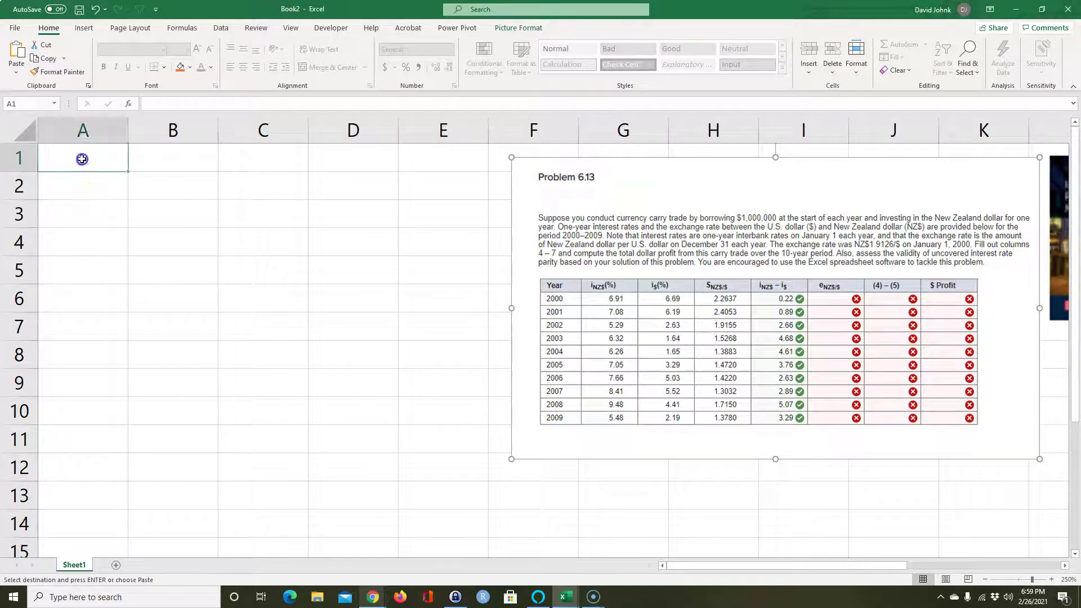
key("ctrl+v")
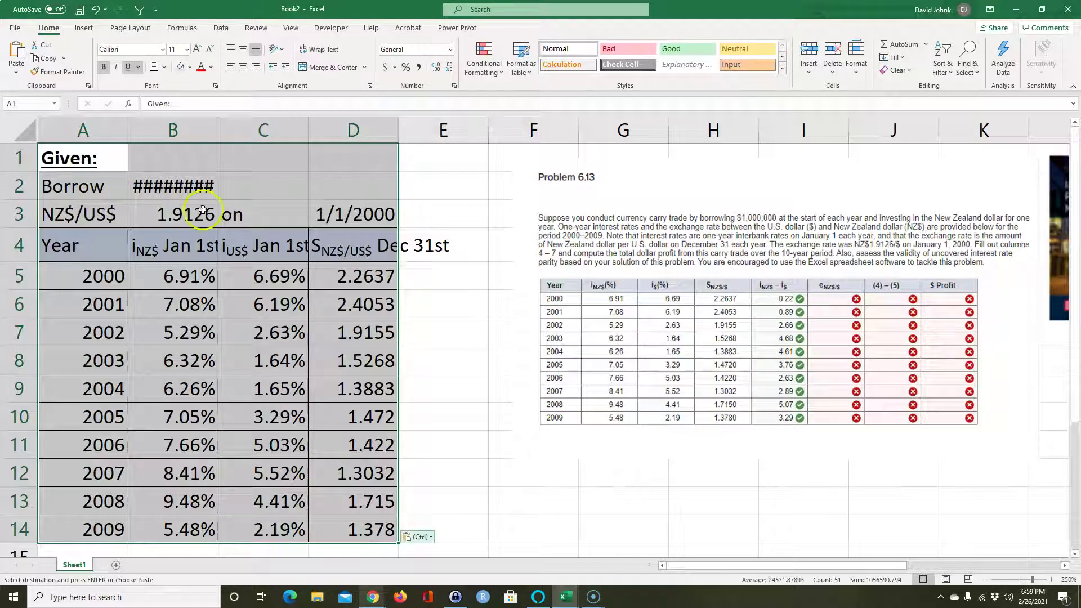
key("ctrl")
key("Escape")
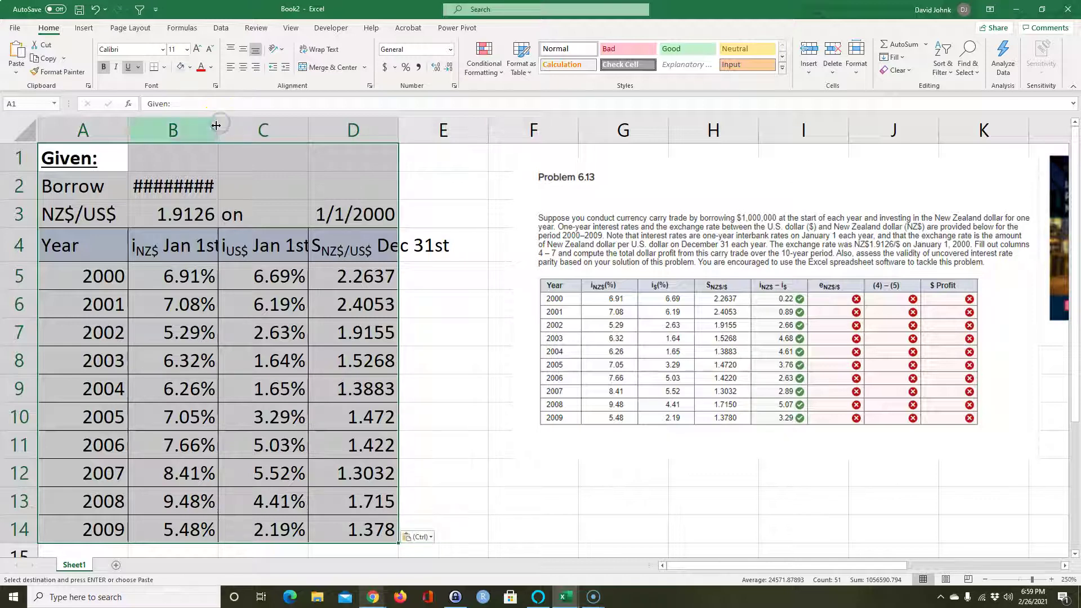
double_click(218, 123)
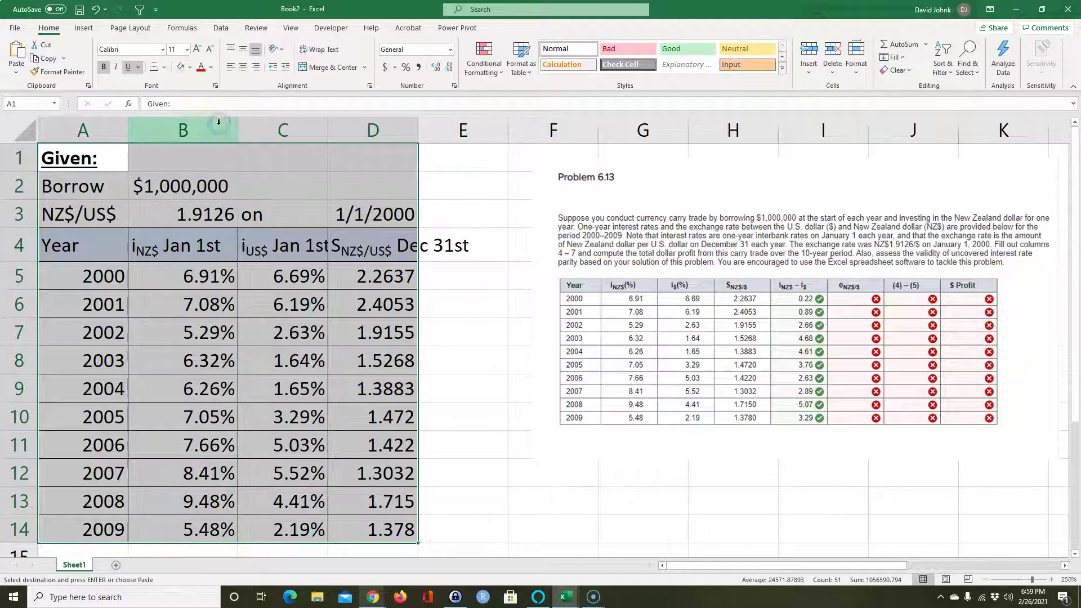
left_click(194, 210)
- Add the note 'at beginning of every year' in C2
left_click(274, 187)
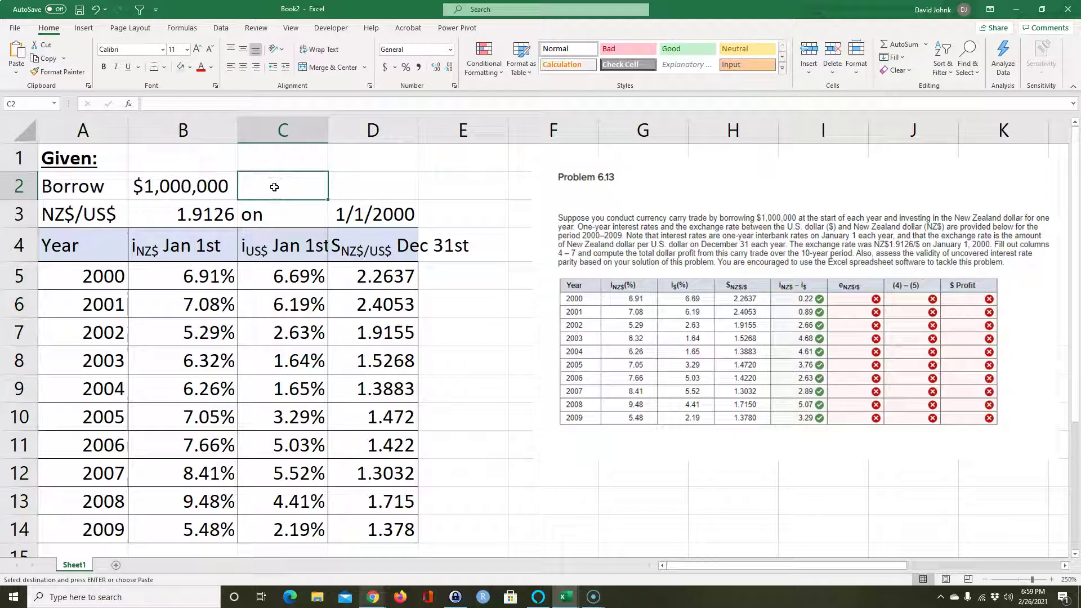
type("at")
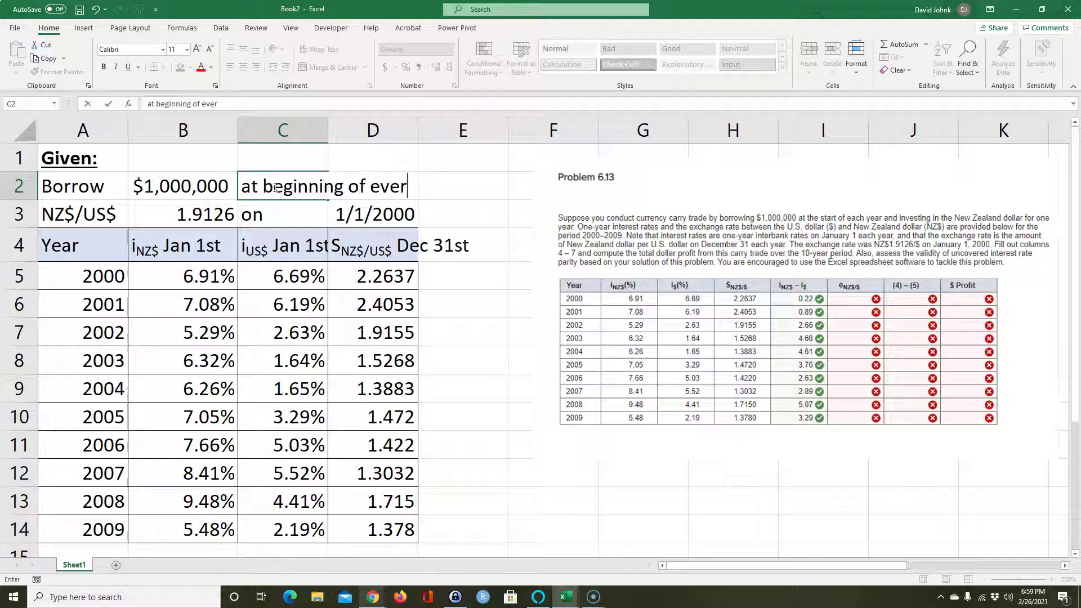
type("beginning of every year")
key("Return")
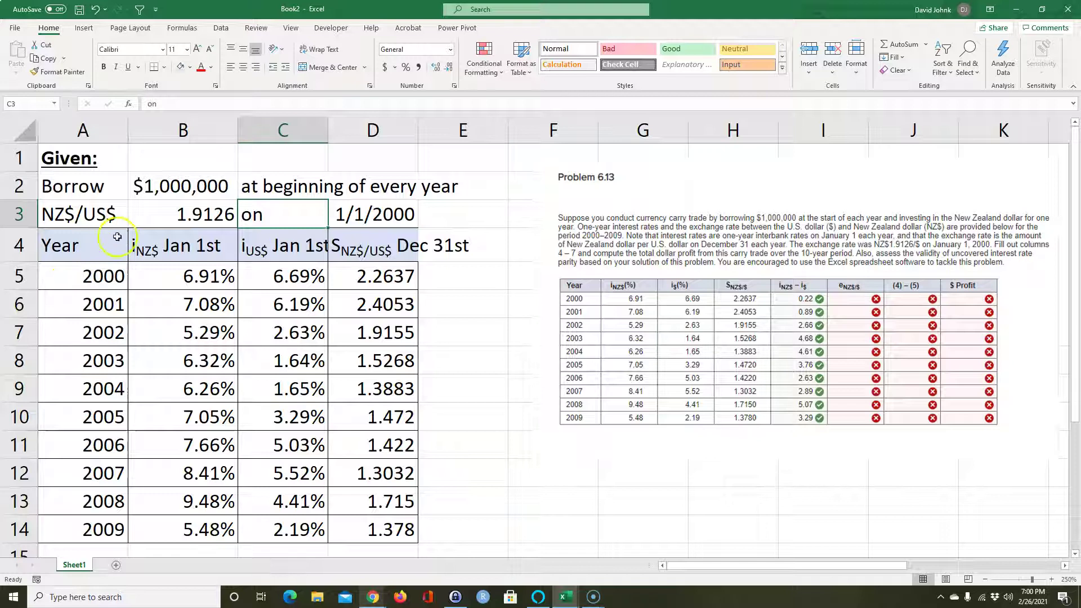
- Widen columns D and C so their rate headers fit
left_click(157, 191)
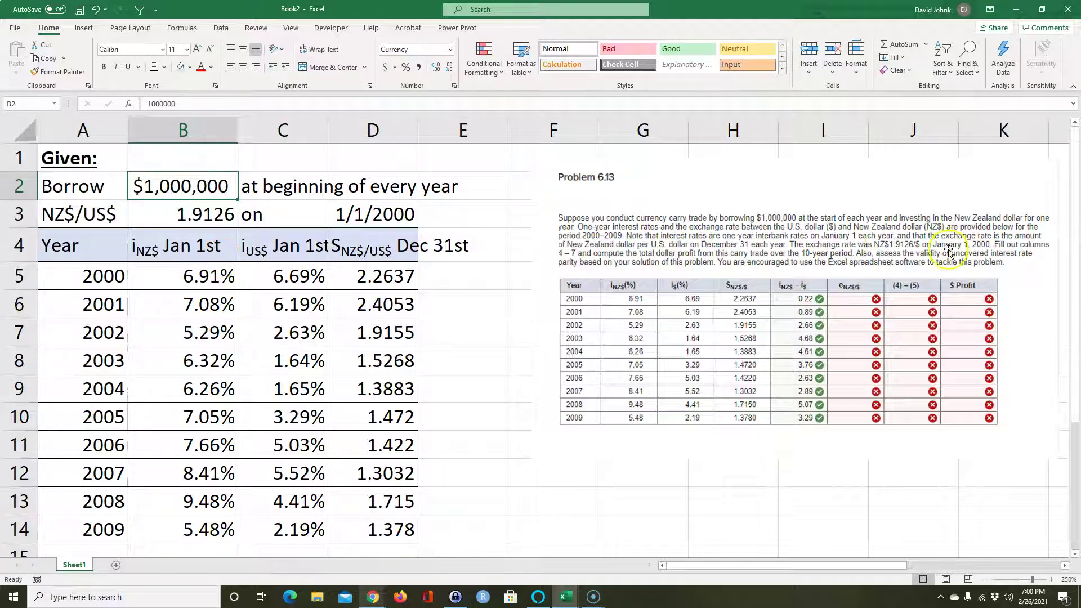
left_click(217, 280)
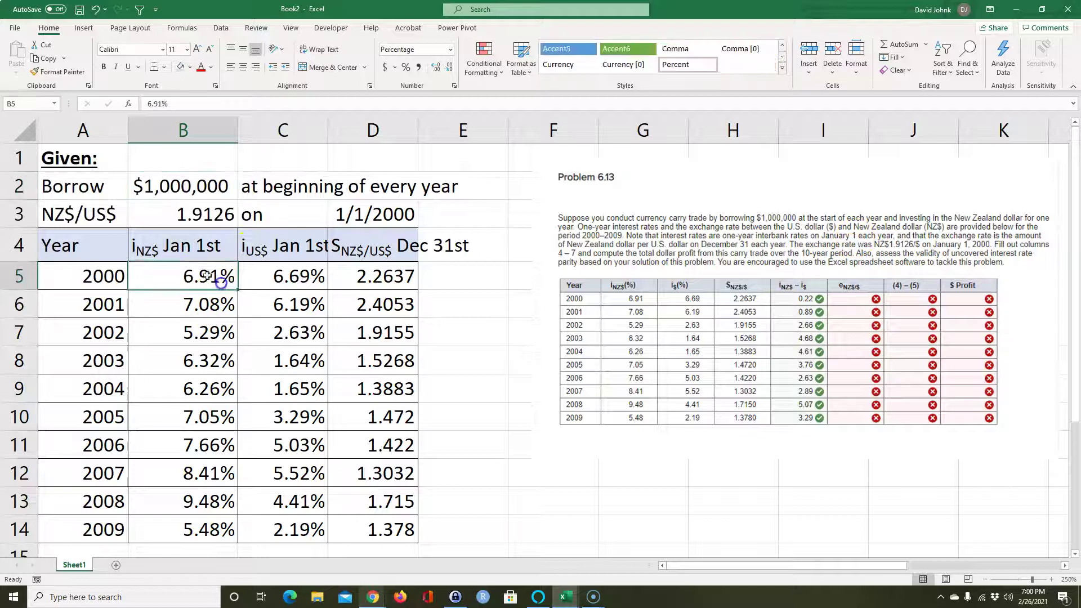
left_click(188, 211)
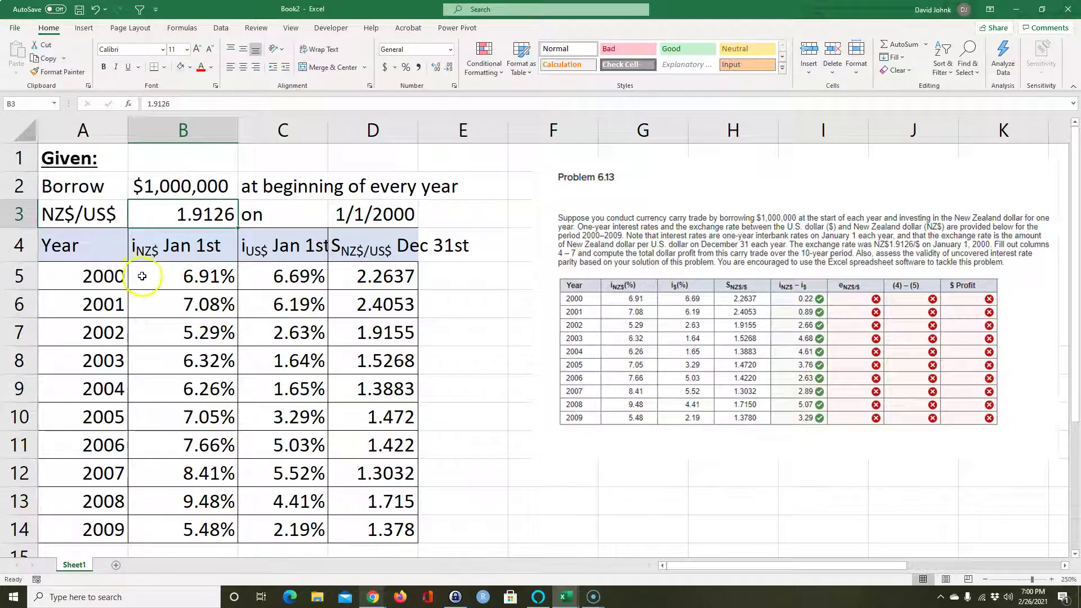
left_click_drag(418, 129, 476, 129)
left_click_drag(186, 129, 476, 121)
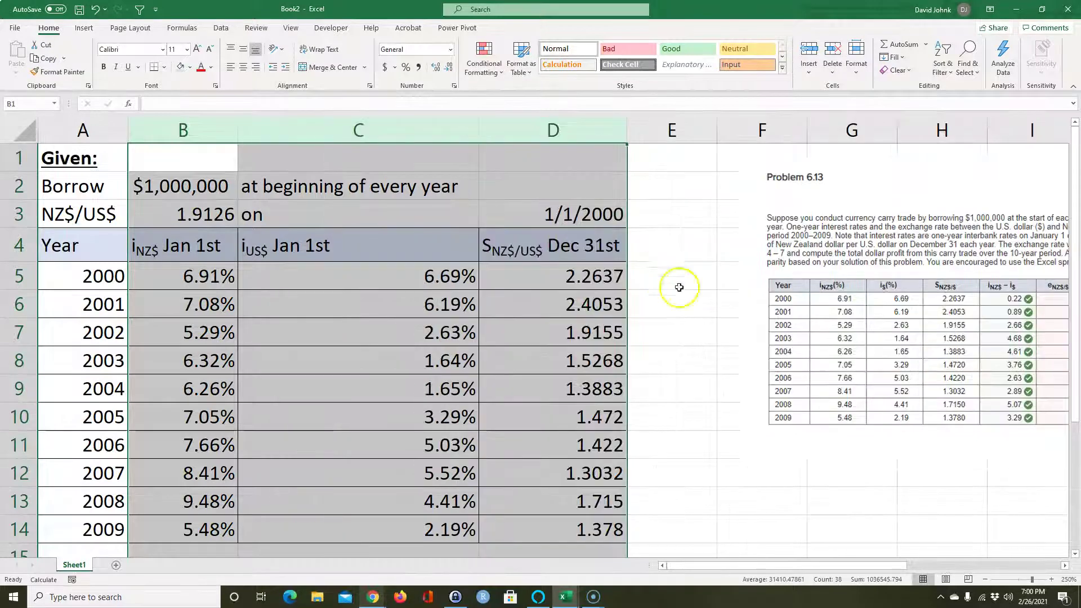
left_click_drag(806, 210, 675, 210)
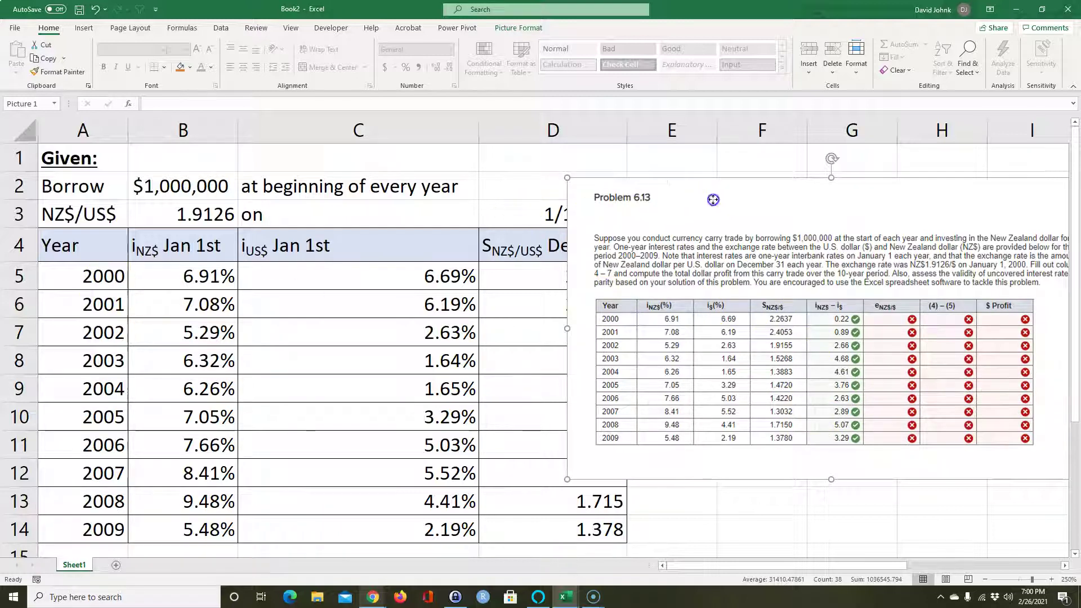
- Move the Problem 6.13 picture right to uncover column D and review the NZ$ rates in B5–B7
left_click_drag(712, 203, 830, 178)
left_click(275, 274)
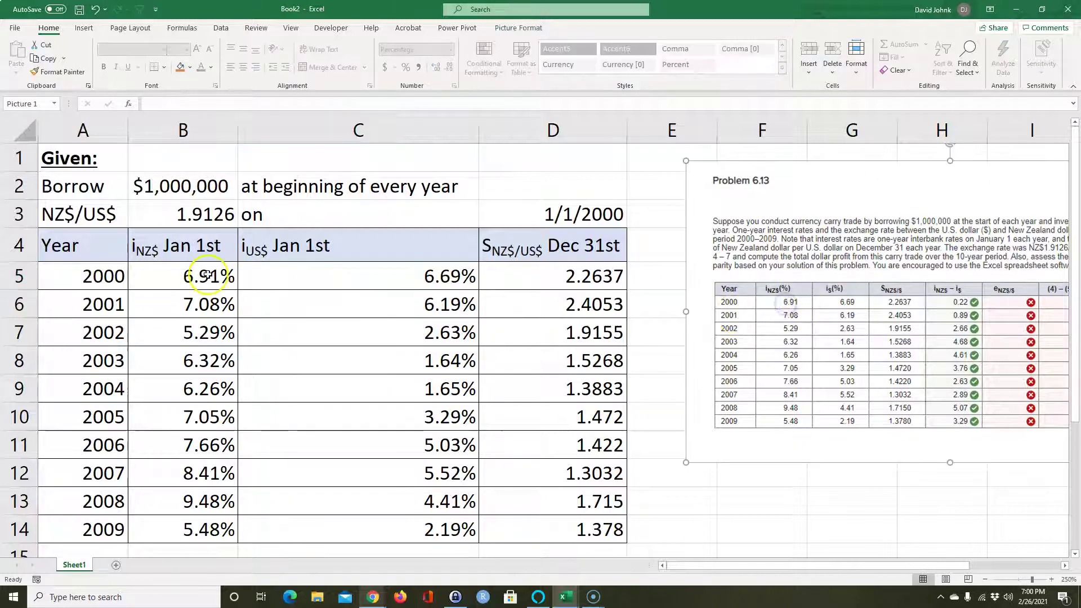
left_click(183, 279)
double_click(182, 280)
left_click(176, 275)
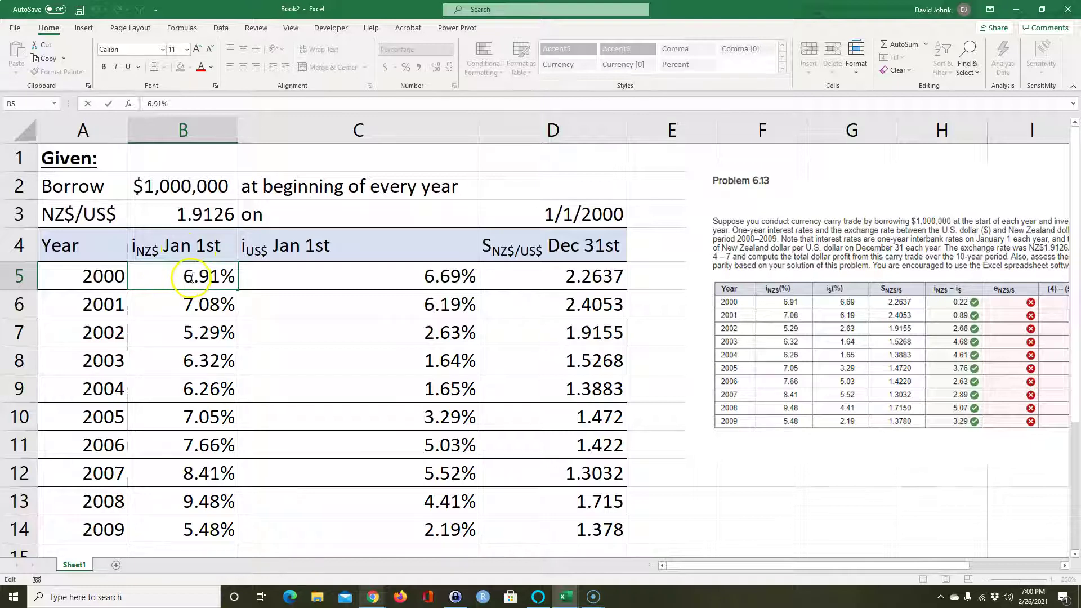
left_click(193, 334)
left_click(205, 272)
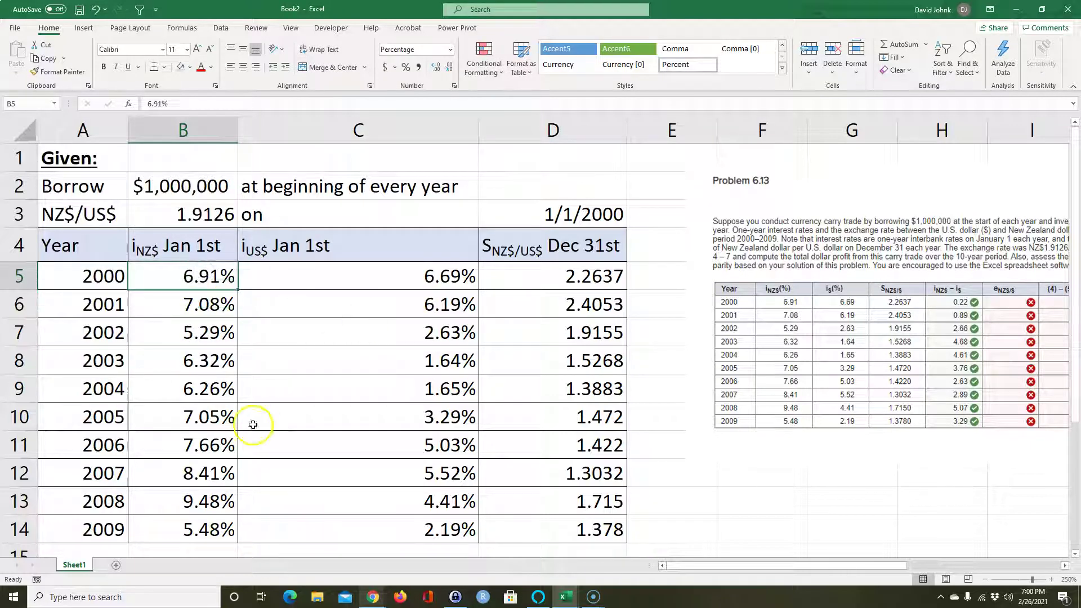
left_click(206, 331)
left_click(212, 272)
left_click(211, 272)
left_click(208, 307)
left_click(220, 278)
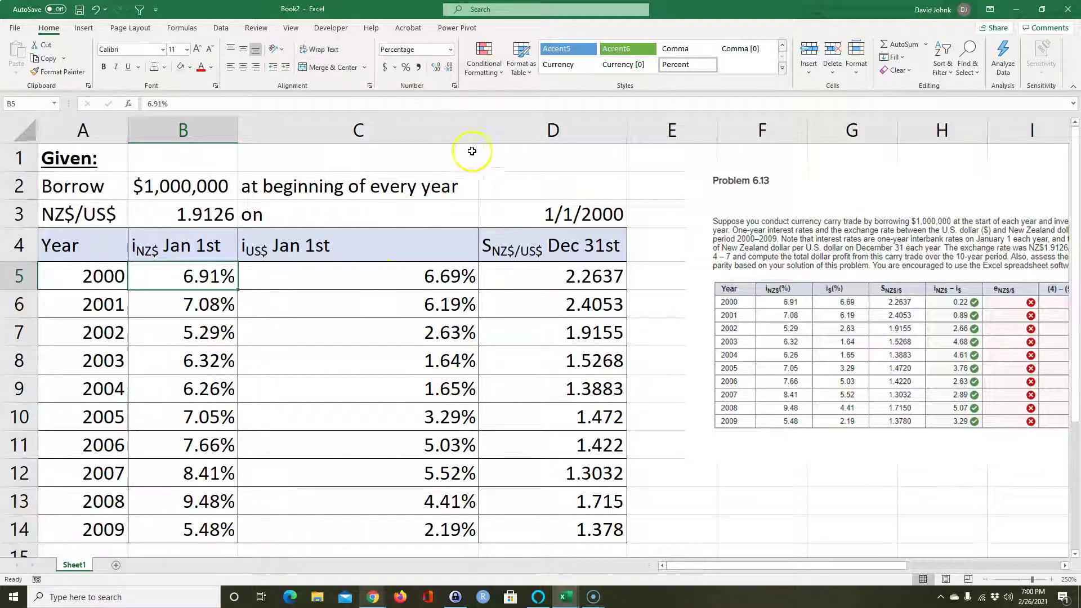
- Narrow column C to fit its rates and copy the NZ$/US$ label and 1.9126 rate from A3:B3
left_click_drag(478, 127, 379, 136)
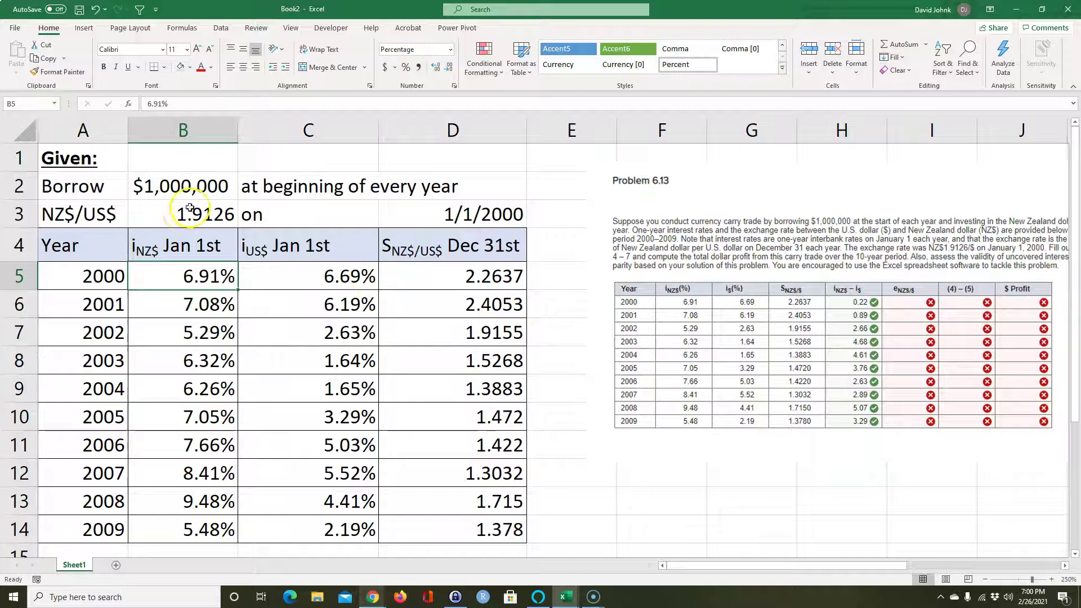
left_click(188, 186)
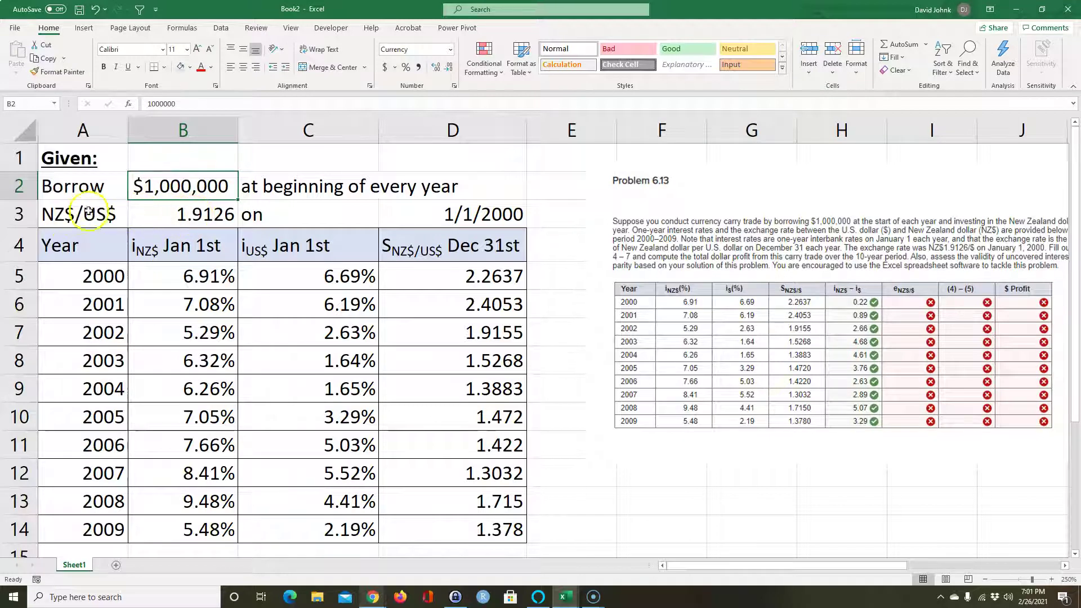
left_click_drag(68, 212, 185, 212)
left_click(52, 212)
left_click_drag(52, 212, 172, 214)
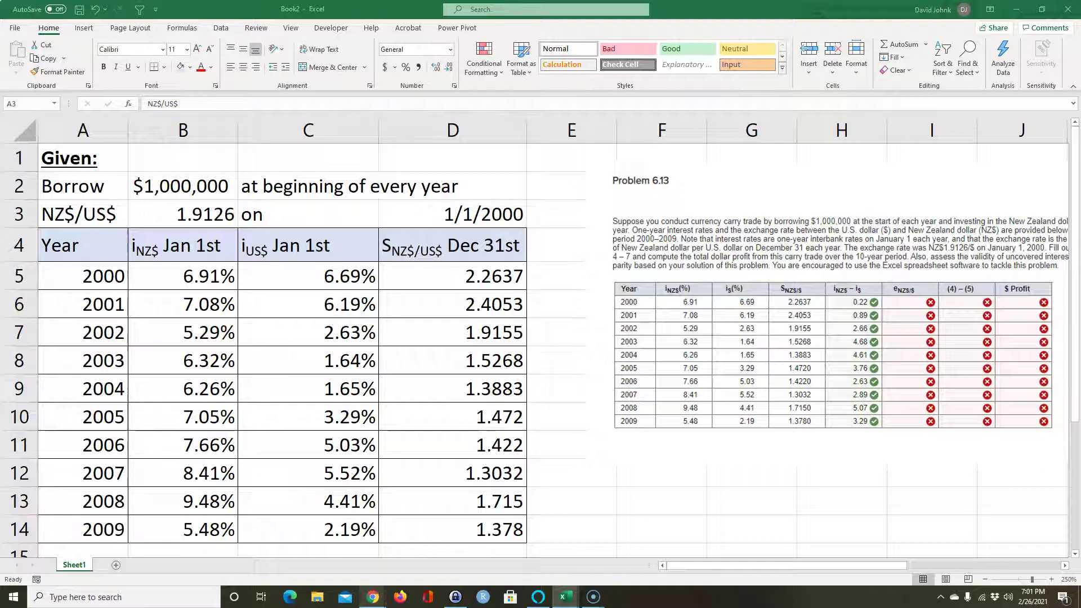
key("ctrl+c")
- Paste the note '1.9126 NZ$ = 1 US$' into F13 below the problem picture
left_click(671, 500)
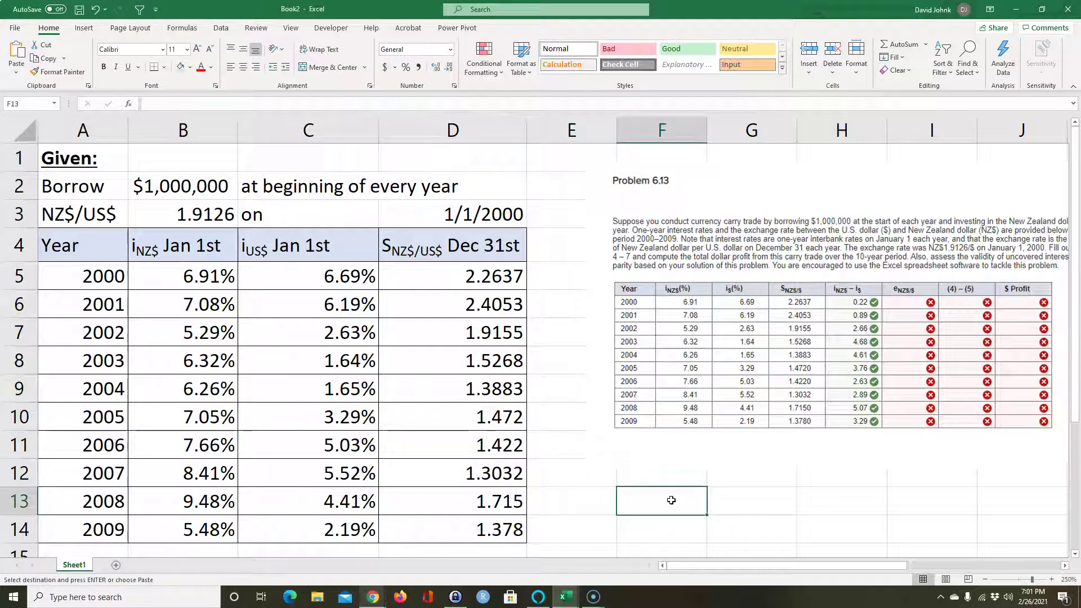
key("ctrl+v")
left_click(634, 517)
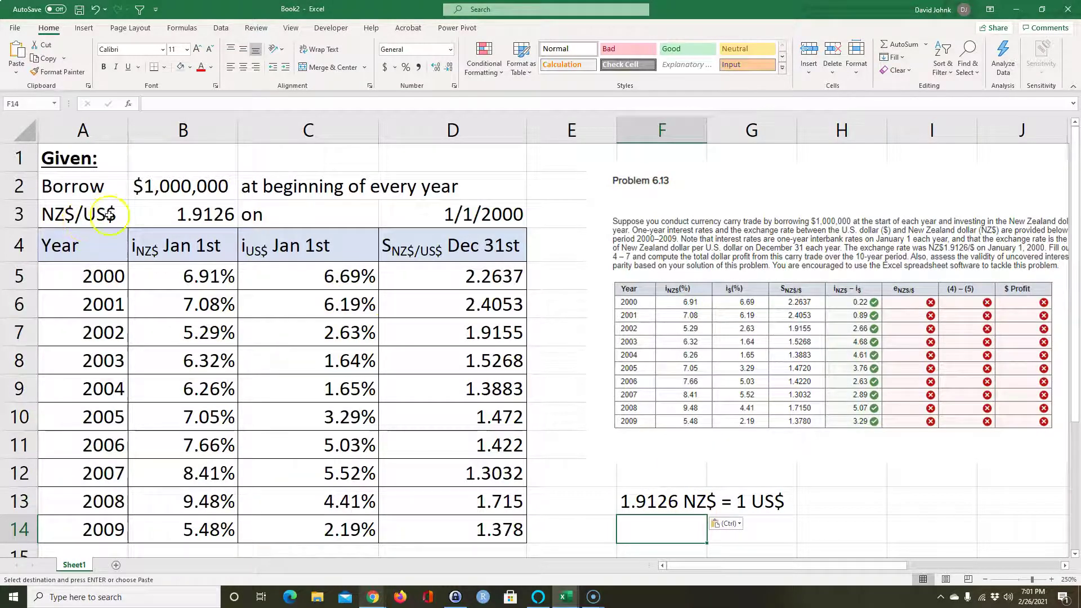
left_click(198, 216)
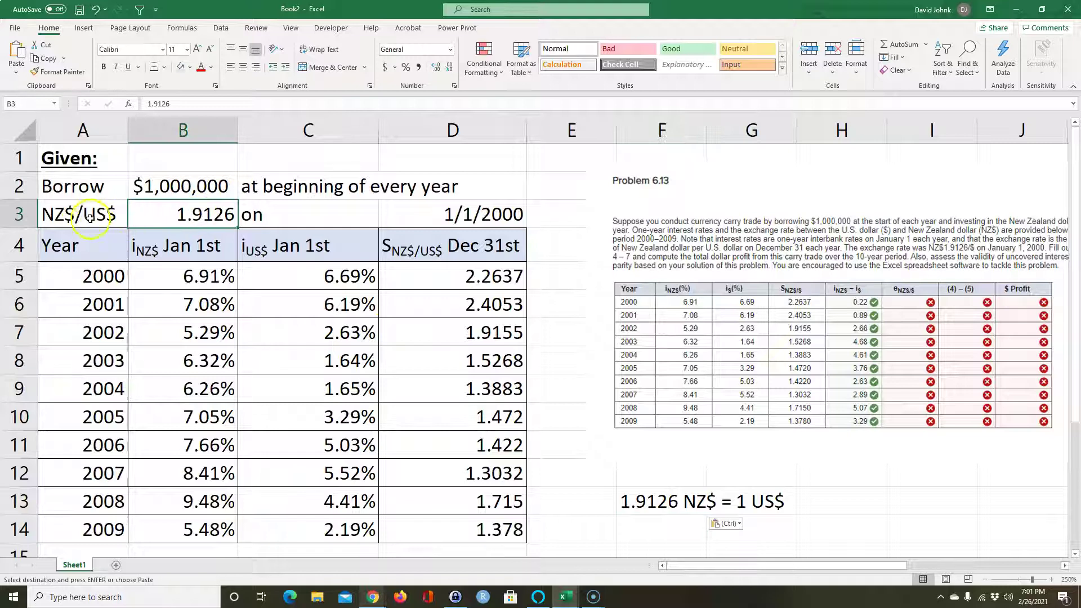
left_click(204, 210)
left_click(646, 496)
left_click(776, 512)
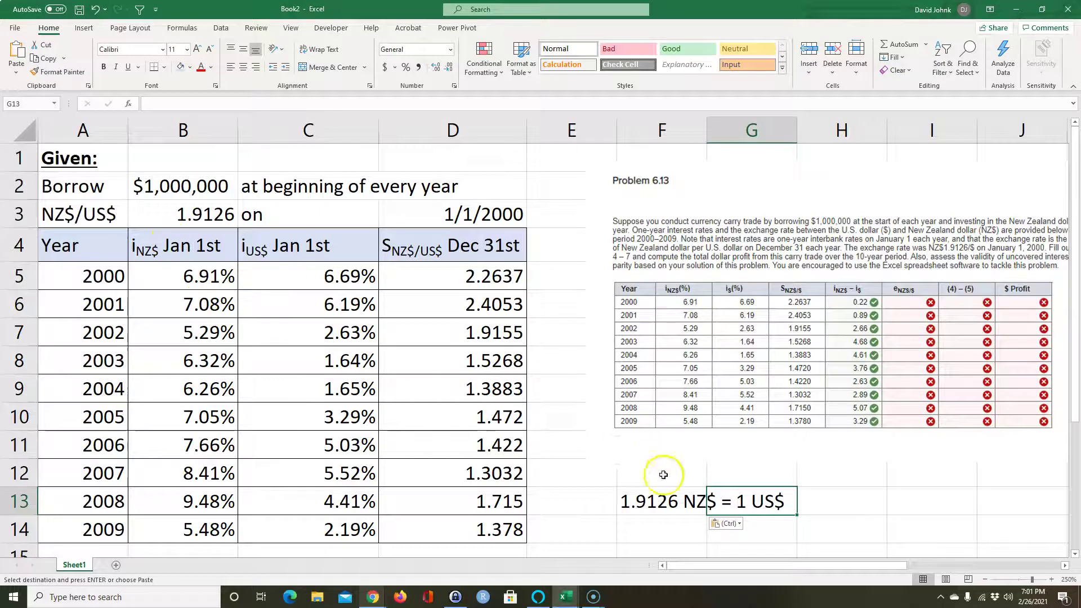
left_click(166, 184)
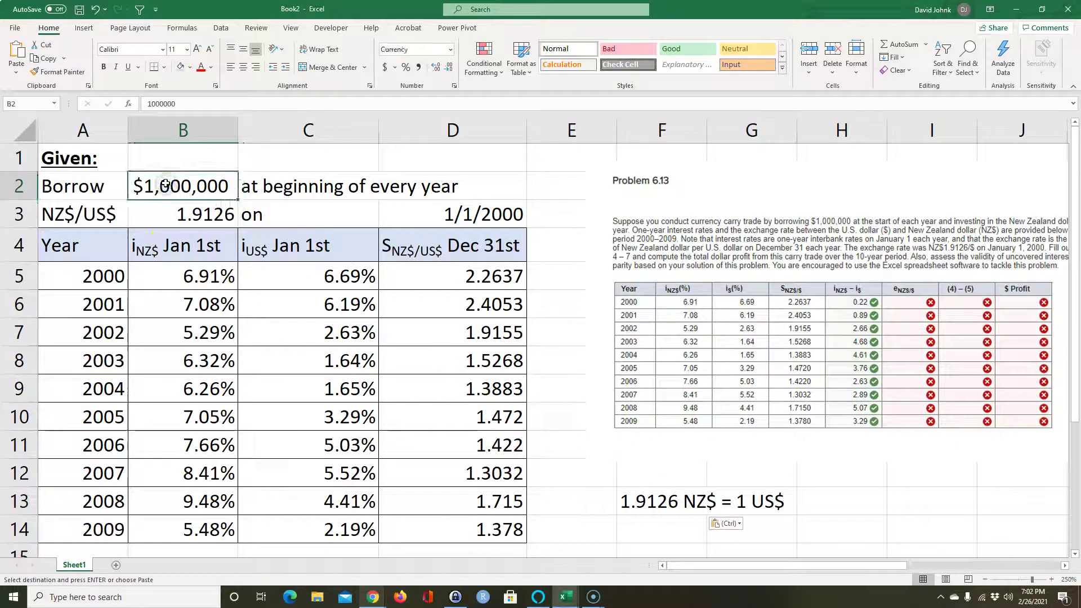
left_click(204, 214)
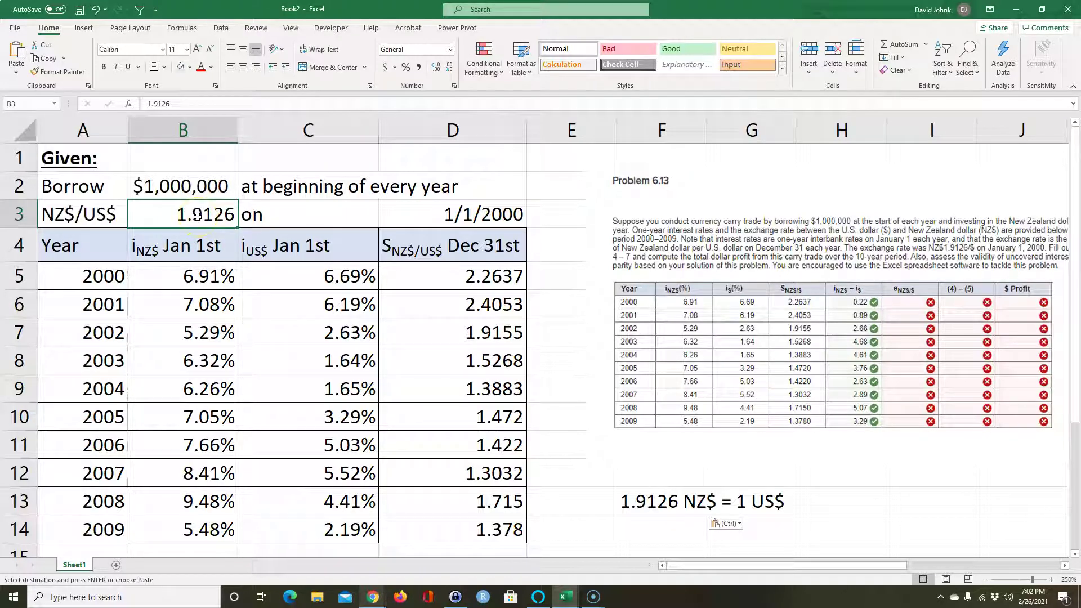
left_click(223, 211)
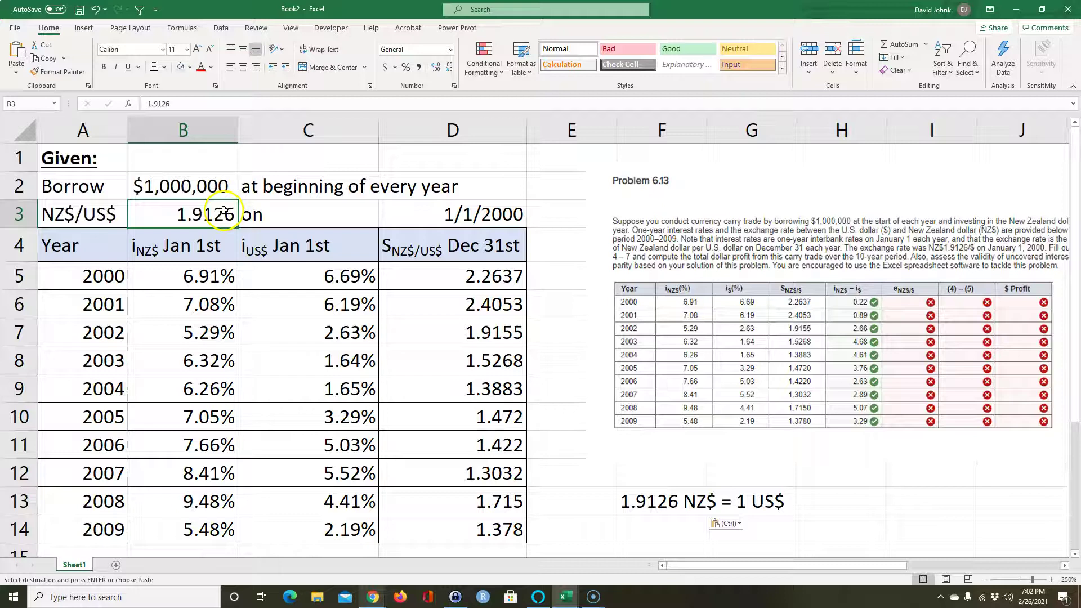
left_click(172, 275)
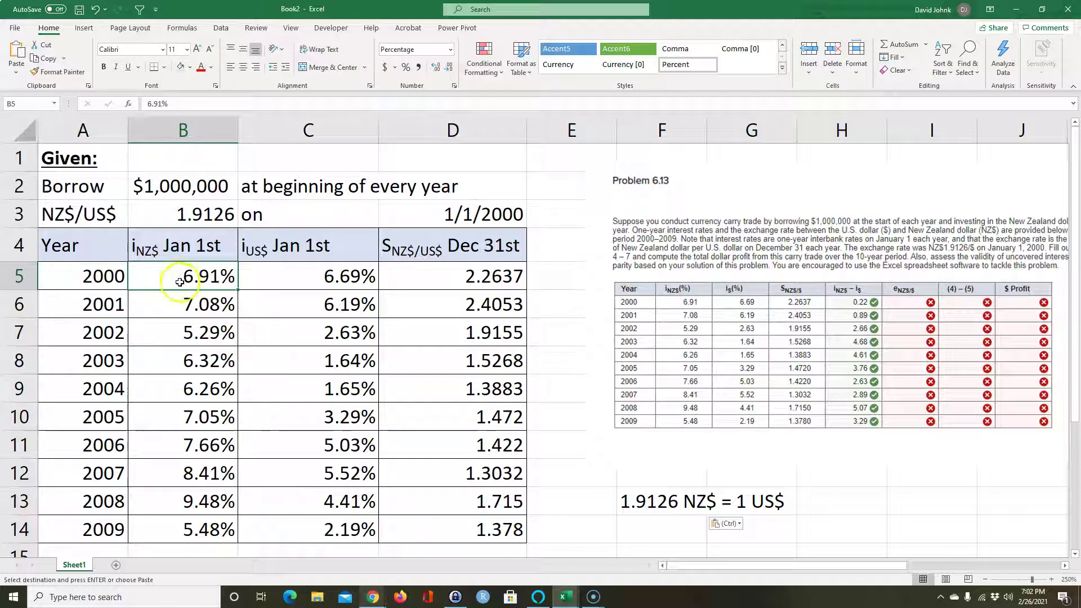
left_click(185, 278)
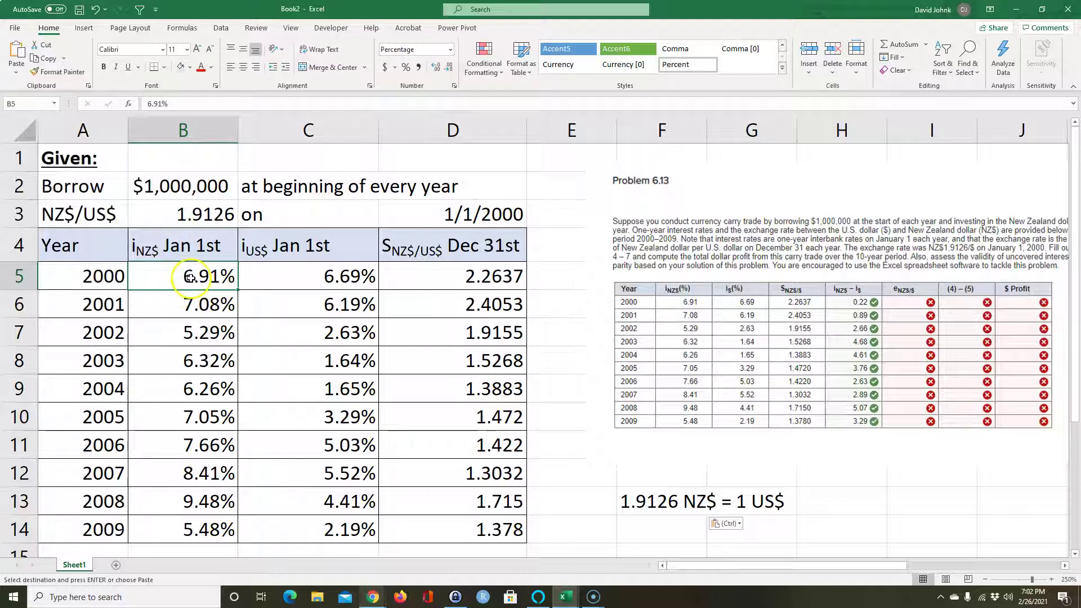
left_click(290, 273)
left_click(174, 273)
left_click(290, 273)
left_click(190, 274)
left_click(287, 273)
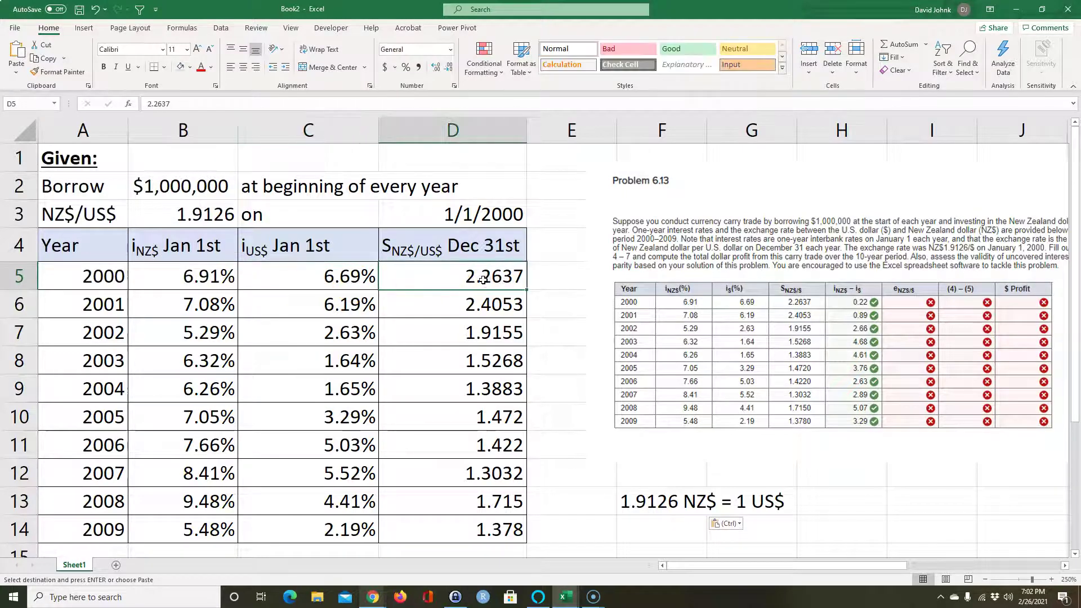
left_click(195, 219)
left_click(480, 276)
left_click(195, 220)
left_click(480, 276)
left_click(191, 217)
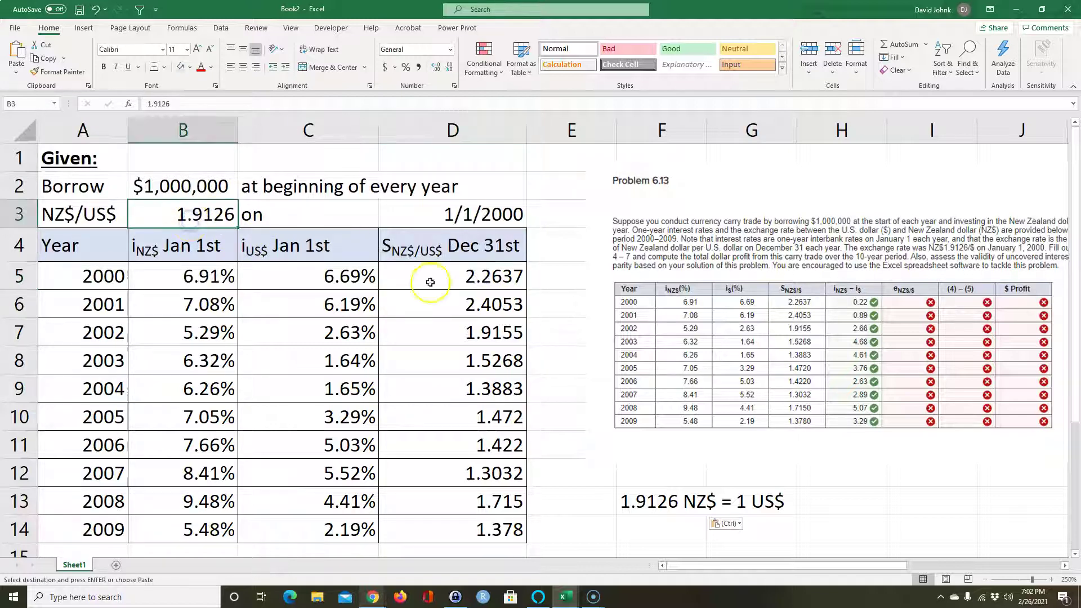
left_click(462, 283)
left_click(463, 281)
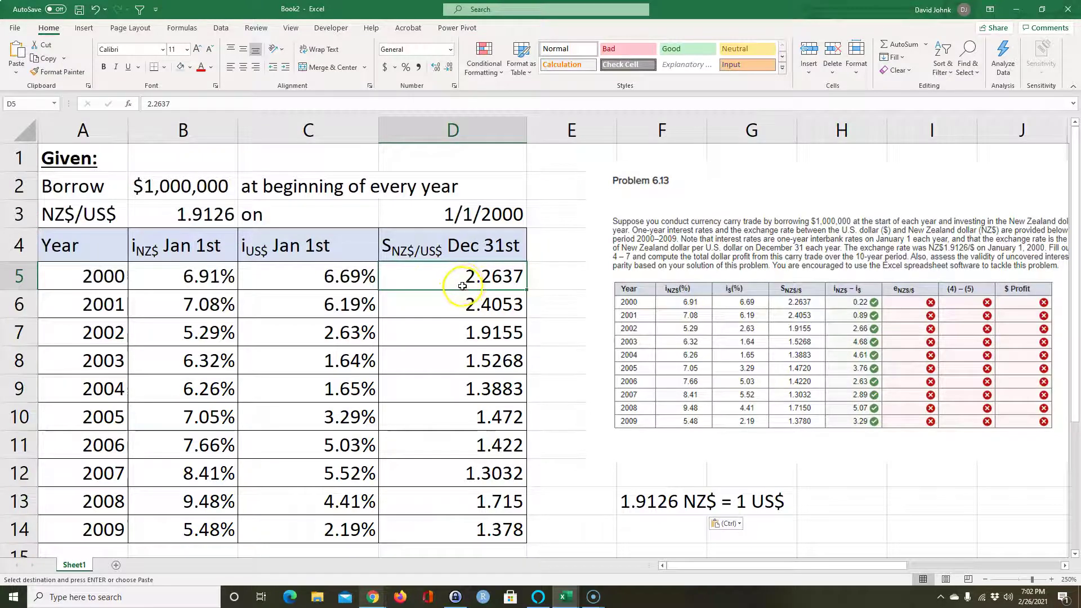
left_click(480, 277)
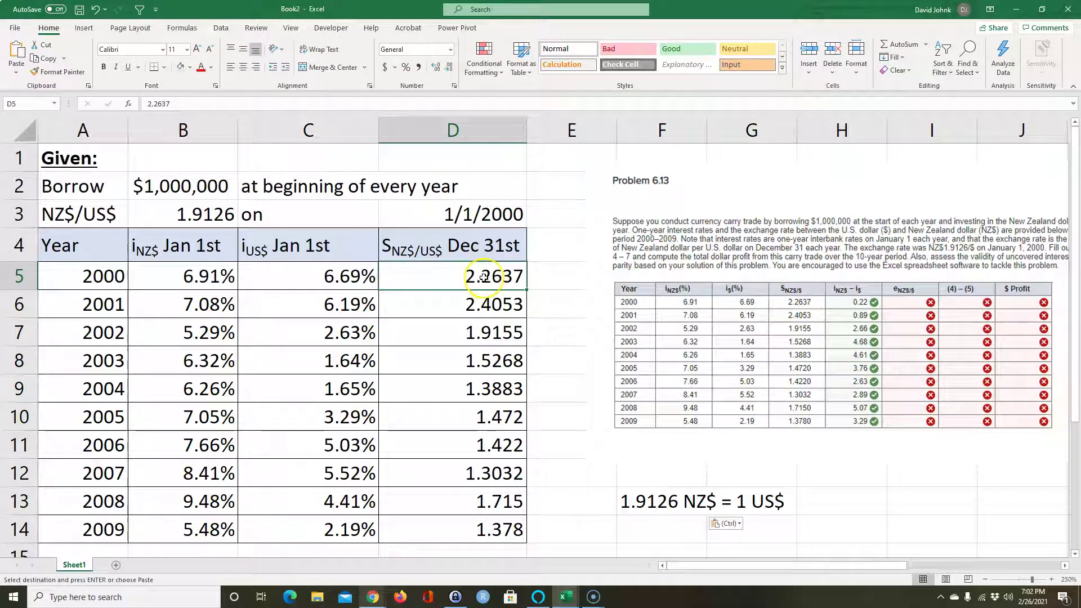
left_click(145, 177)
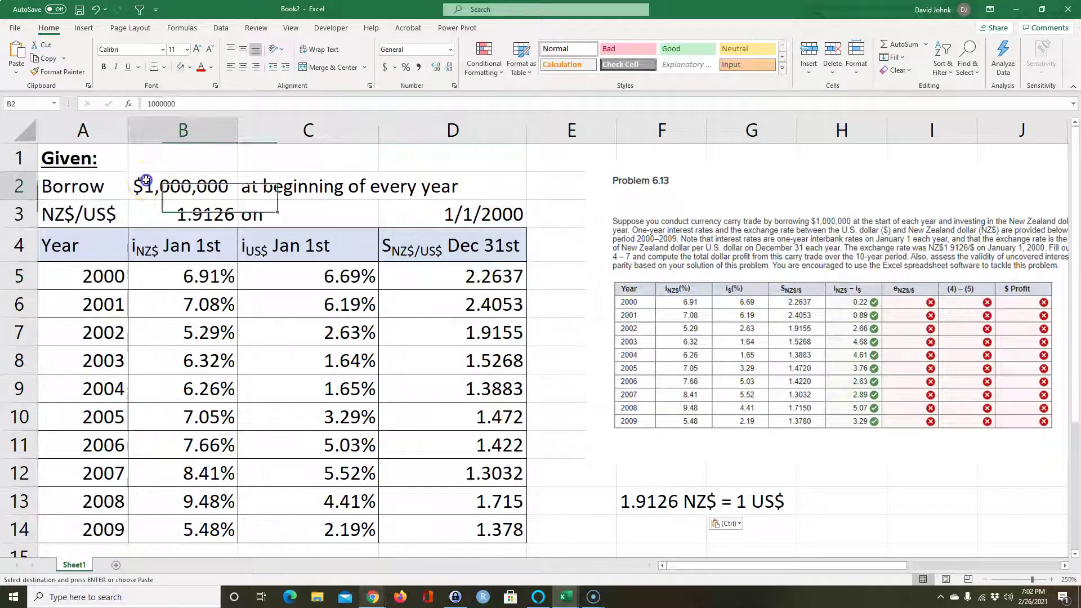
left_click(342, 278)
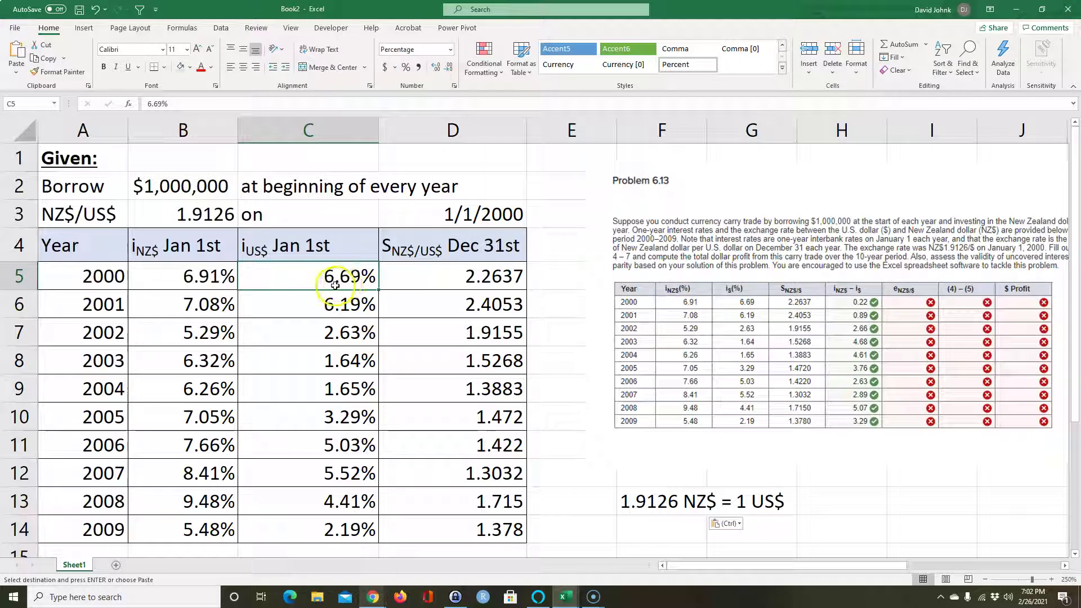
left_click(181, 188)
left_click(424, 290)
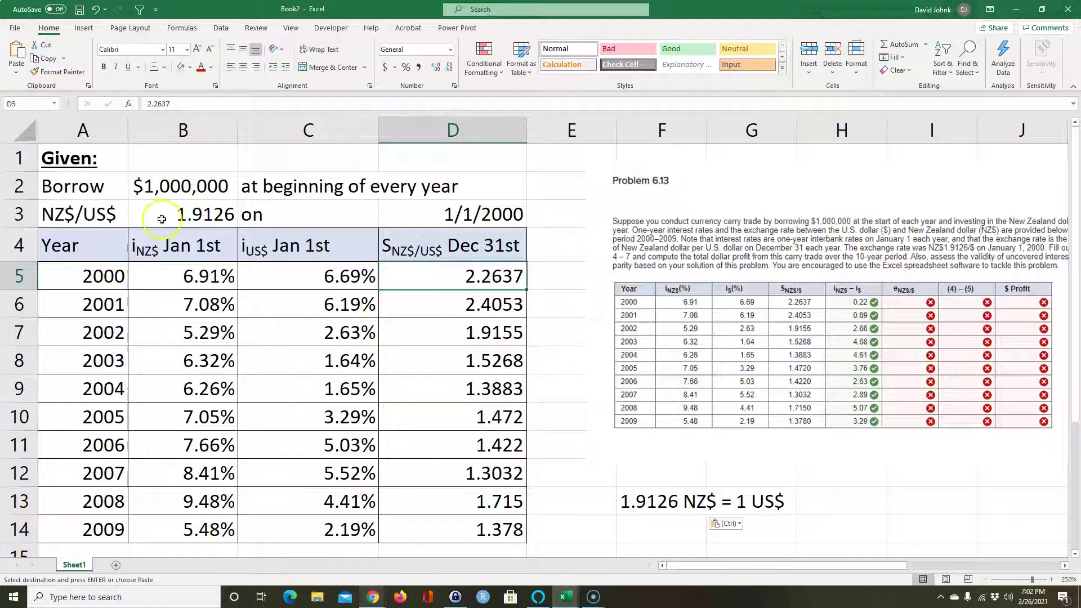
left_click(148, 181)
left_click(39, 303)
left_click(538, 244)
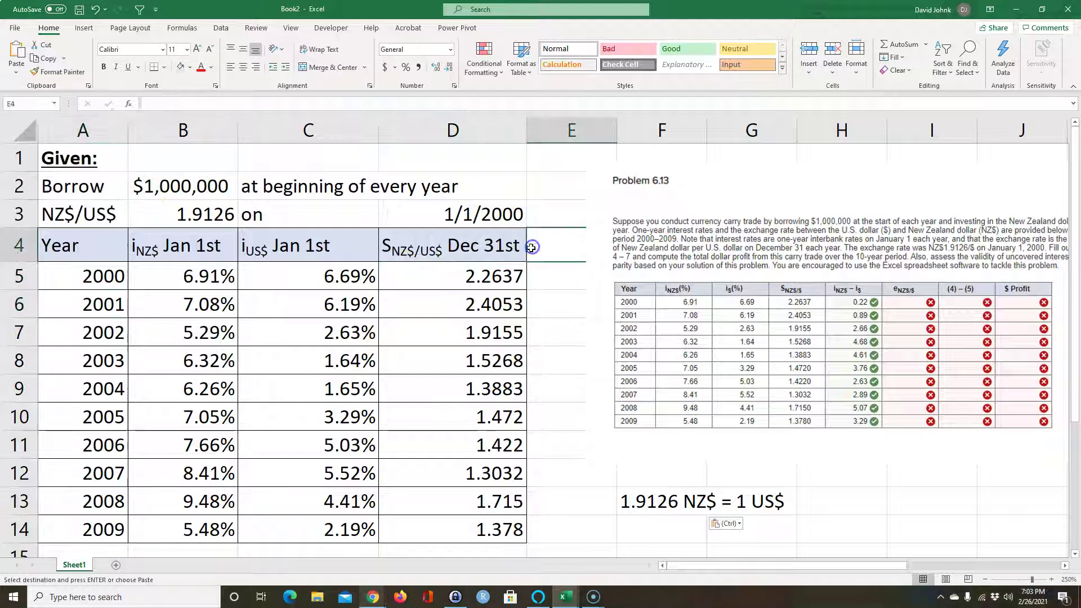
- Enter a bold, underlined 'Find:' heading in A15
scroll(241, 410, "down", 2)
left_click(86, 381)
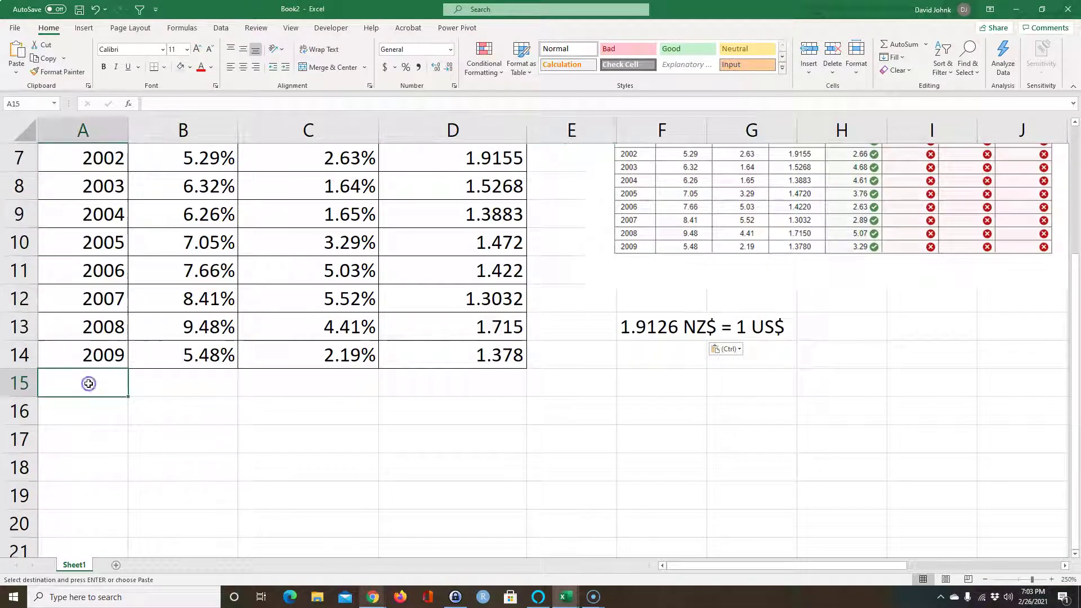
type("Find:")
key("Return")
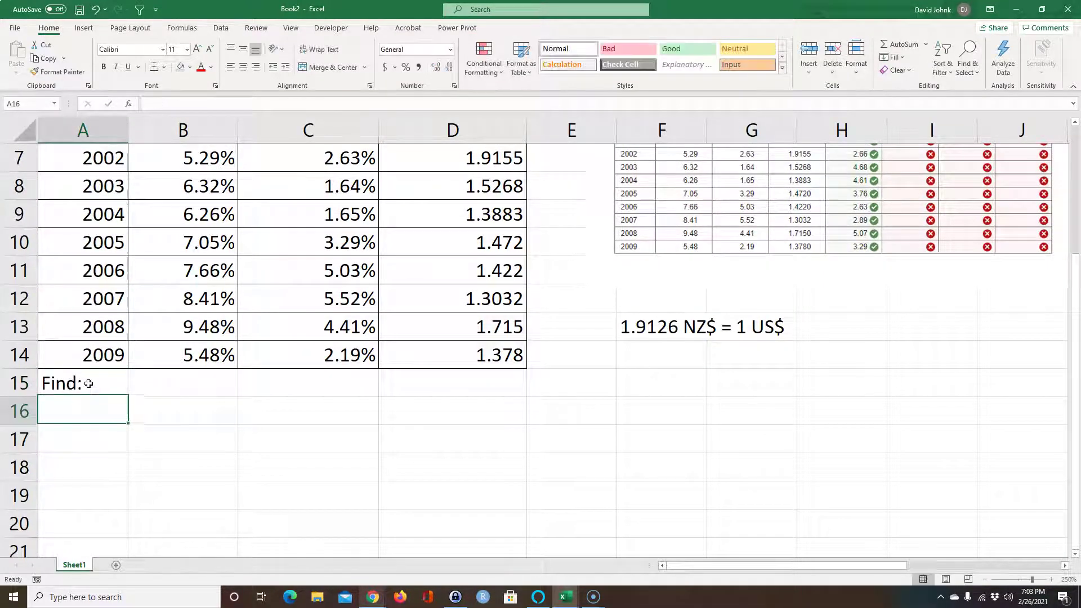
left_click(88, 382)
left_click(103, 66)
left_click(128, 67)
- Select A16 where the results table will start and copy the selection
scroll(653, 399, "up", 2)
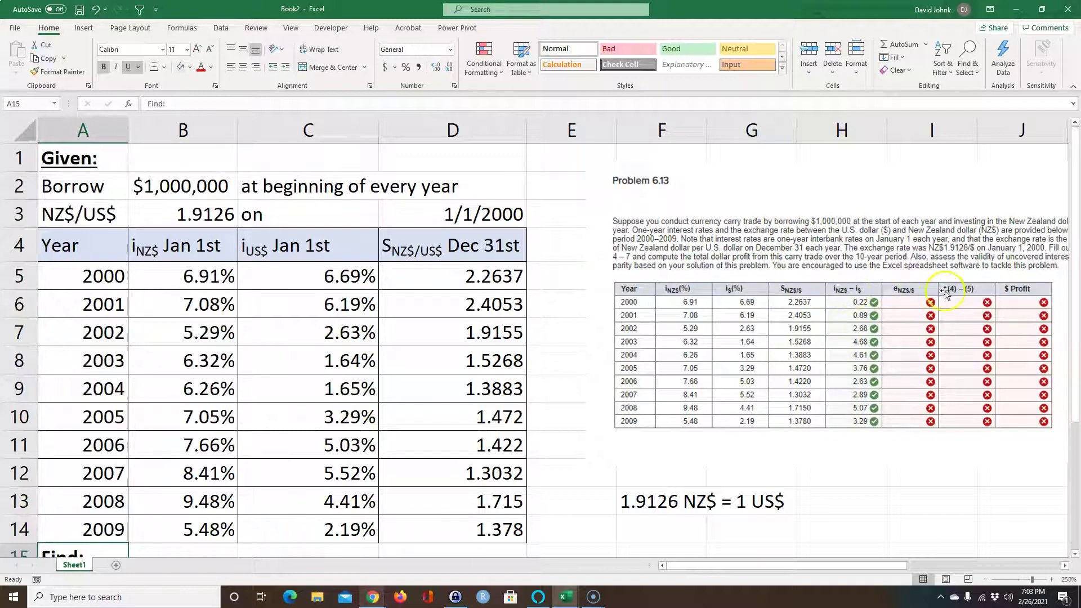
scroll(845, 279, "down", 2)
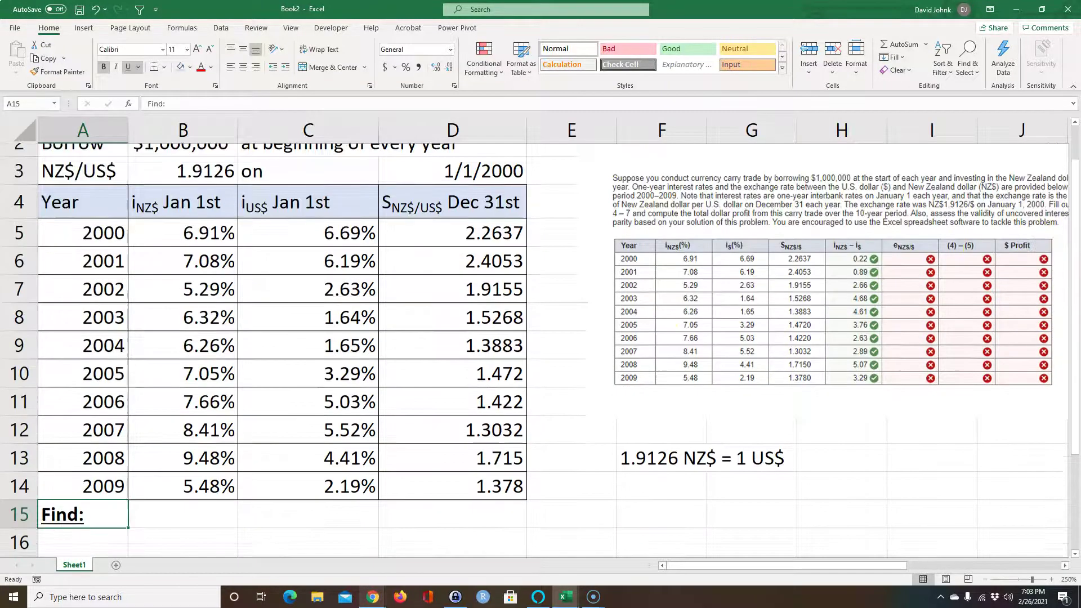
scroll(845, 279, "up", 1)
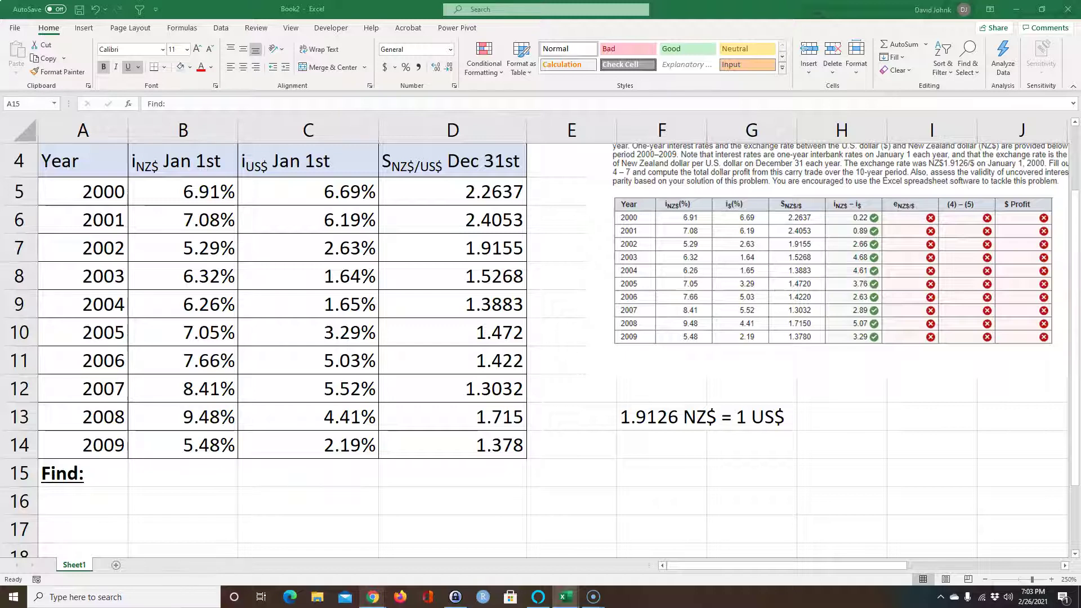
left_click(85, 501)
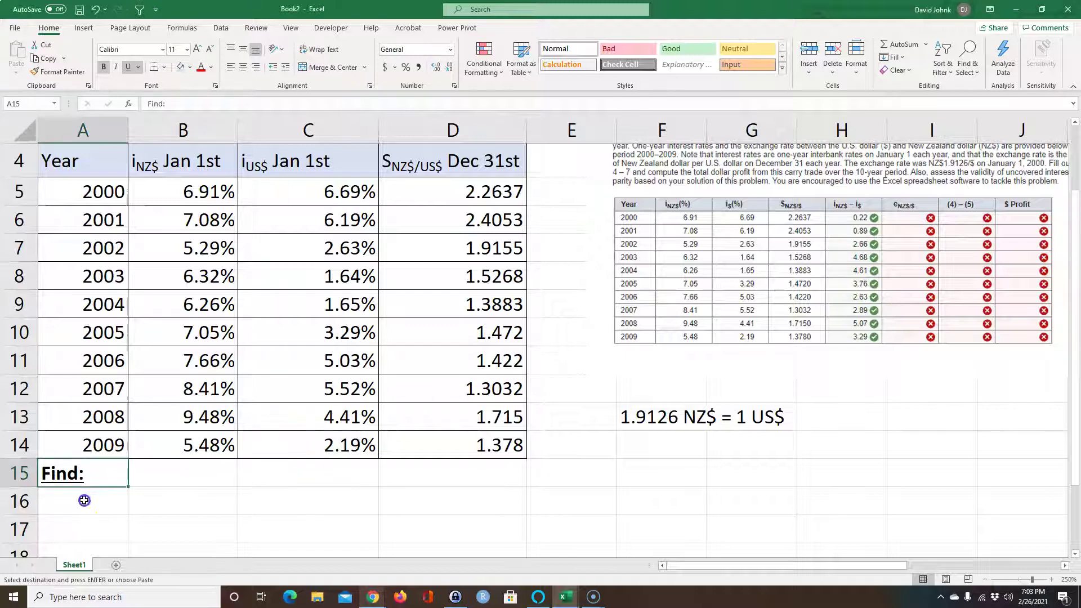
key("ctrl+c")
- Paste the results table into A16:H26
key("ctrl+v")
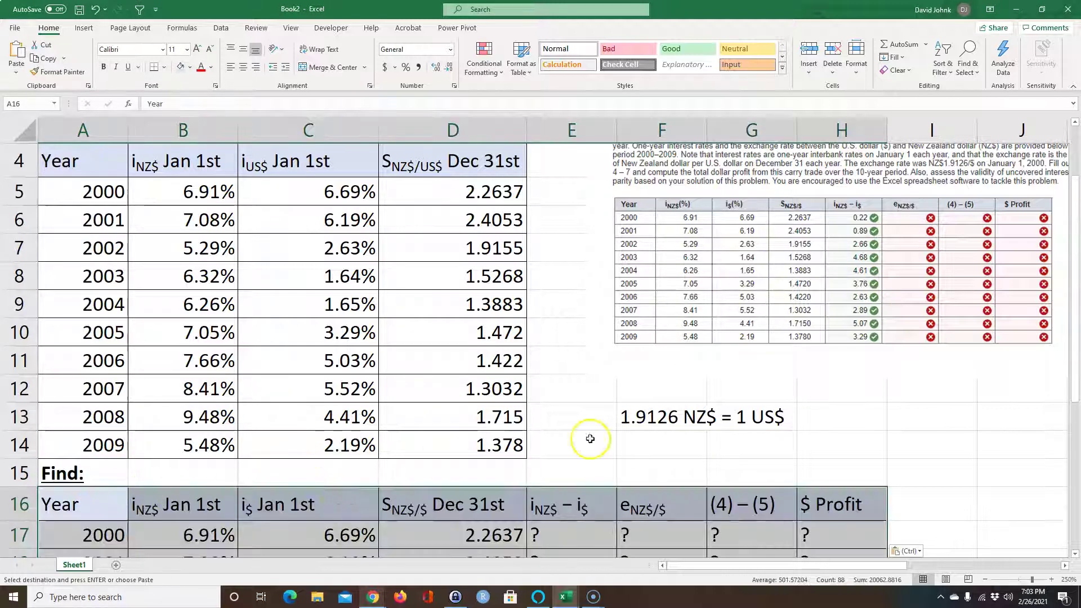
scroll(591, 434, "down", 2)
scroll(572, 434, "down", 1)
scroll(560, 420, "up", 3)
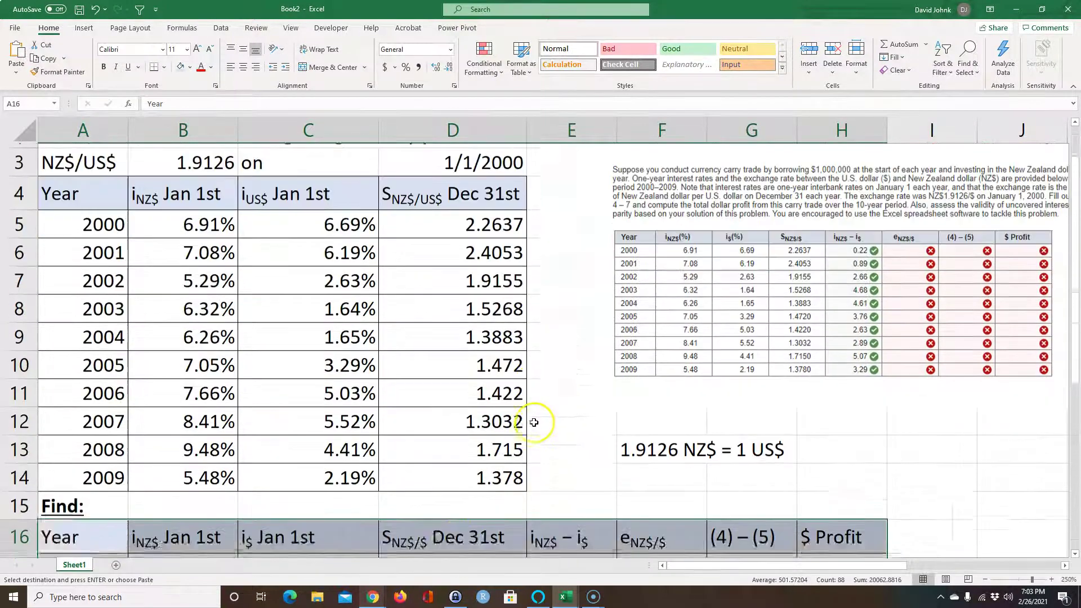
scroll(184, 424, "down", 1)
left_click(184, 424)
scroll(197, 405, "up", 1)
scroll(197, 417, "down", 1)
- Go over the 2000 rates (6.91% NZ$, 6.69% US$) and the 2000–2009 year-end exchange rates
left_click_drag(186, 453, 193, 532)
left_click(86, 299)
left_click(164, 300)
left_click(311, 307)
left_click(91, 300)
left_click(333, 312)
left_click(201, 303)
left_click(315, 304)
left_click(225, 304)
left_click(119, 304)
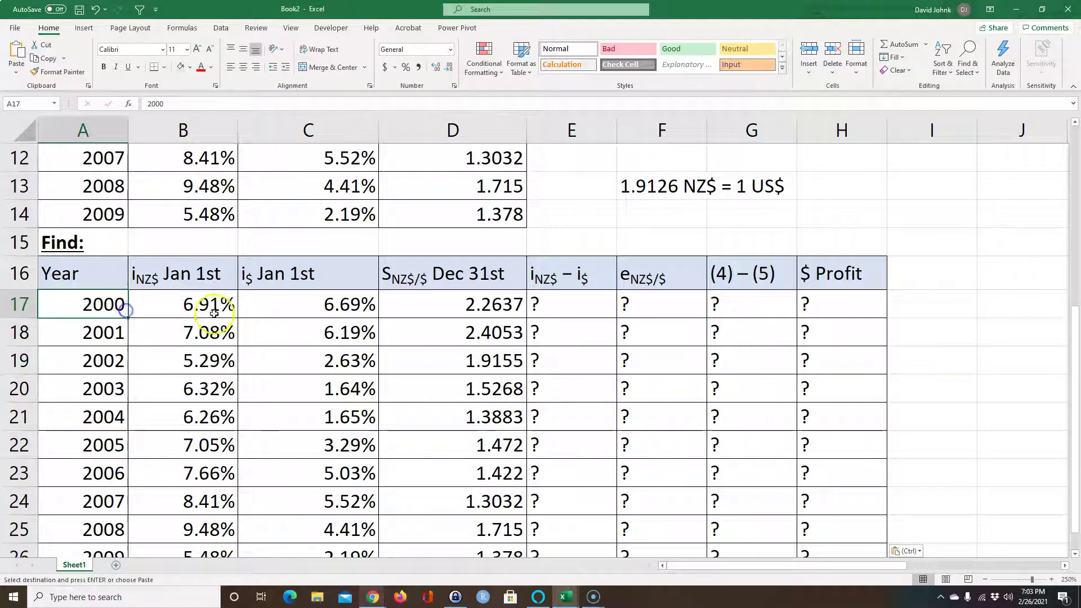
left_click(452, 309)
left_click_drag(458, 310, 453, 501)
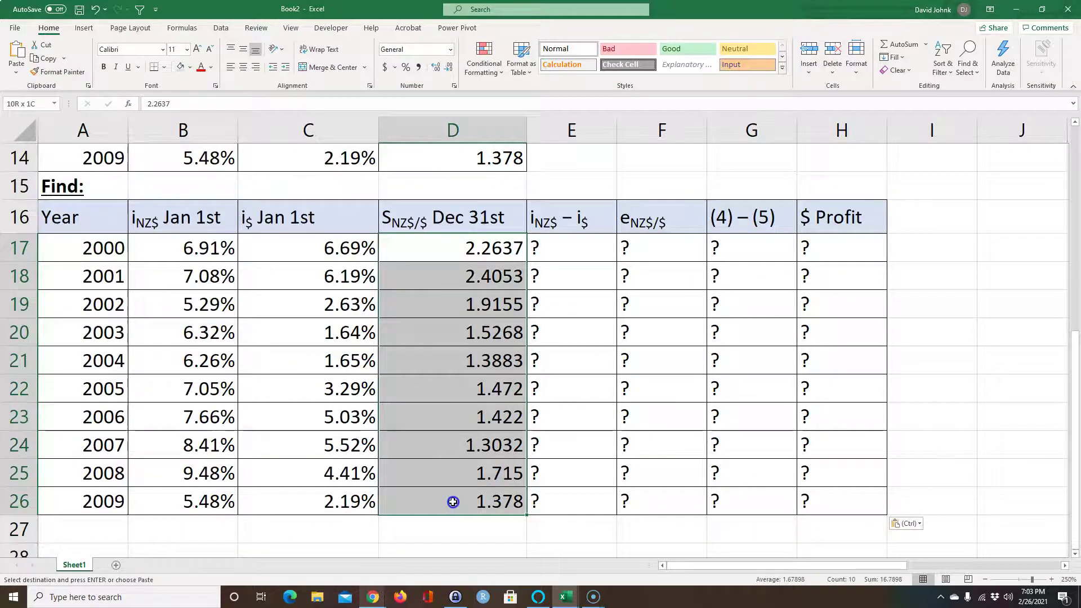
scroll(248, 349, "up", 5)
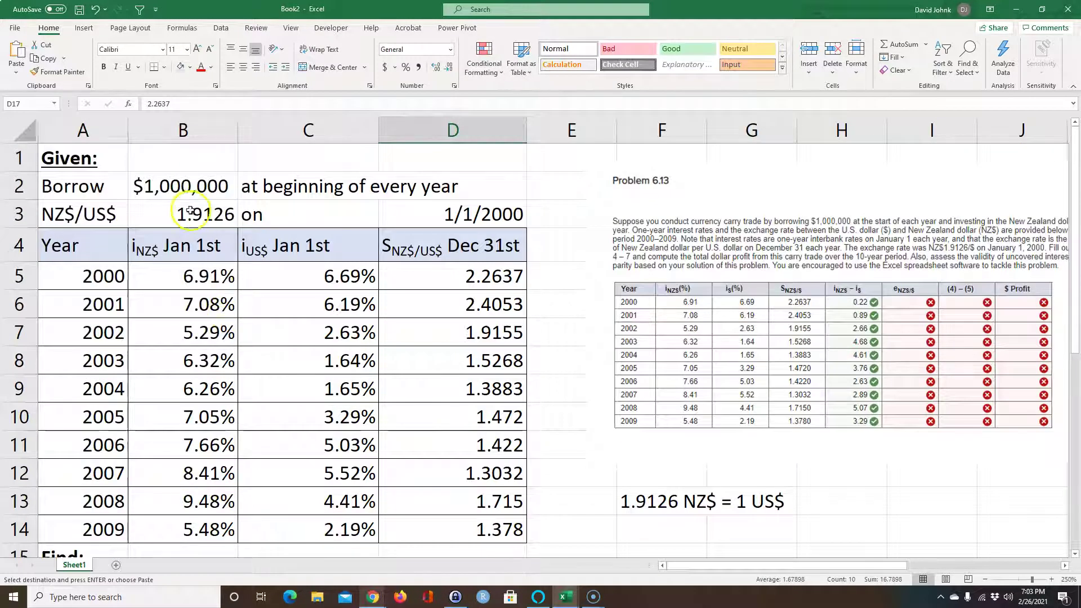
scroll(496, 387, "down", 3)
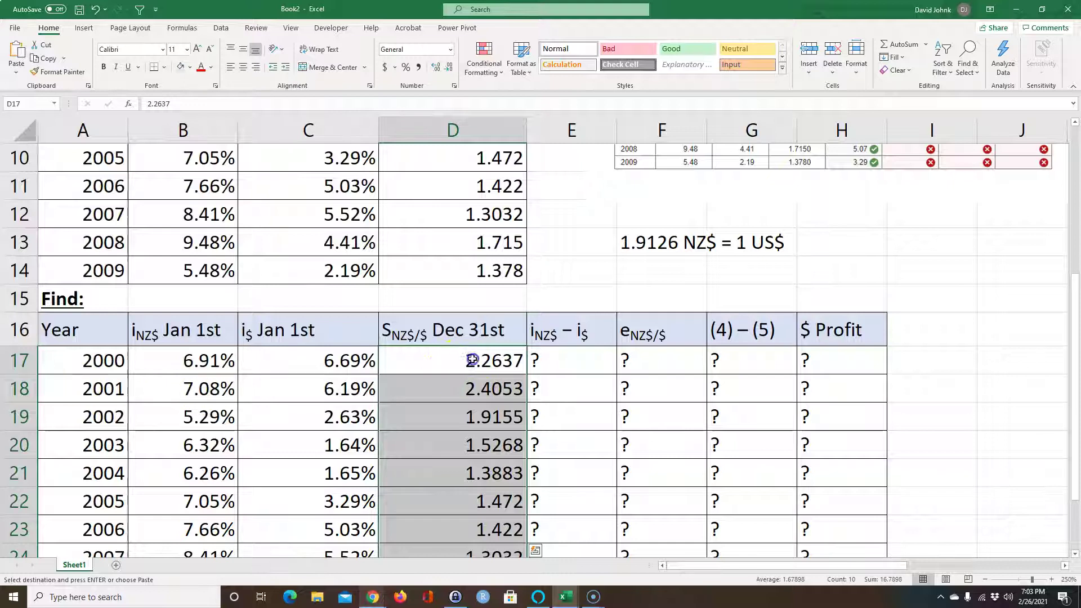
key("shift+BackSpace")
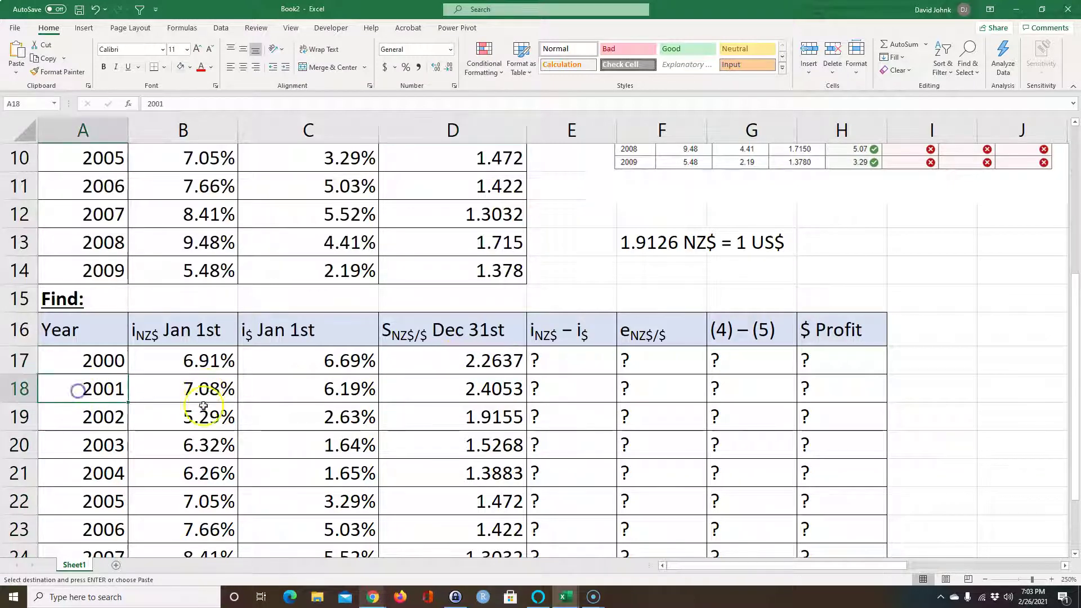
left_click(484, 388)
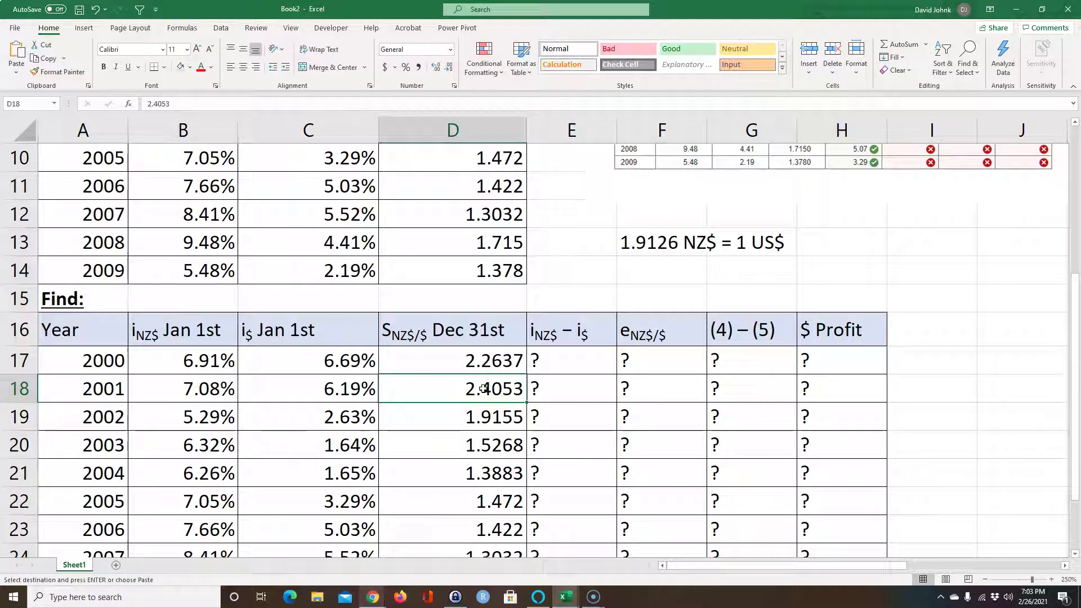
- Select the '?' placeholder cells in columns E–H that remain to be computed
scroll(676, 350, "down", 1)
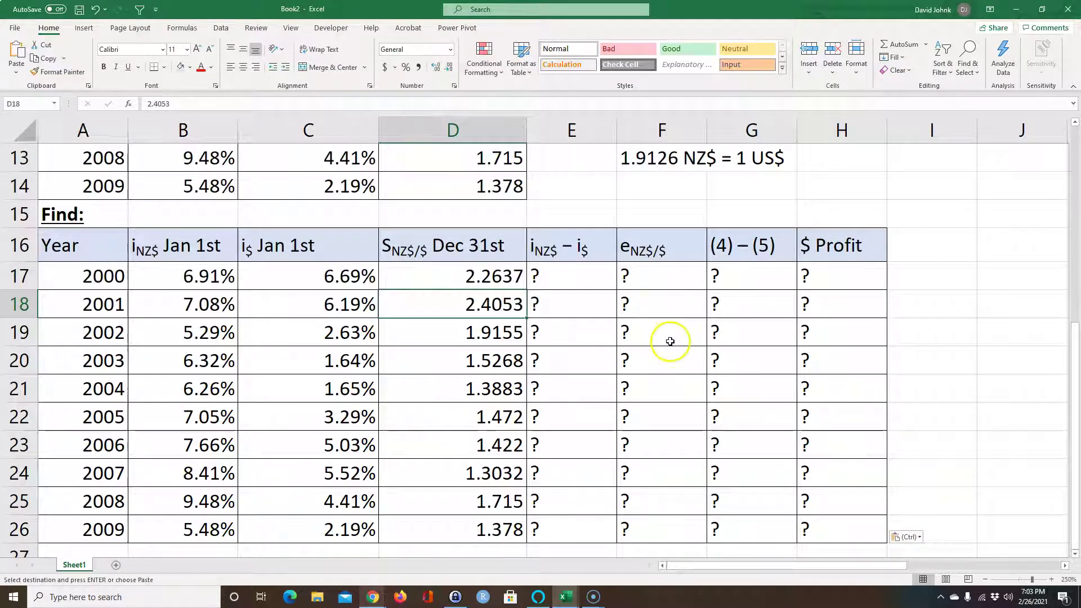
left_click_drag(574, 272, 813, 529)
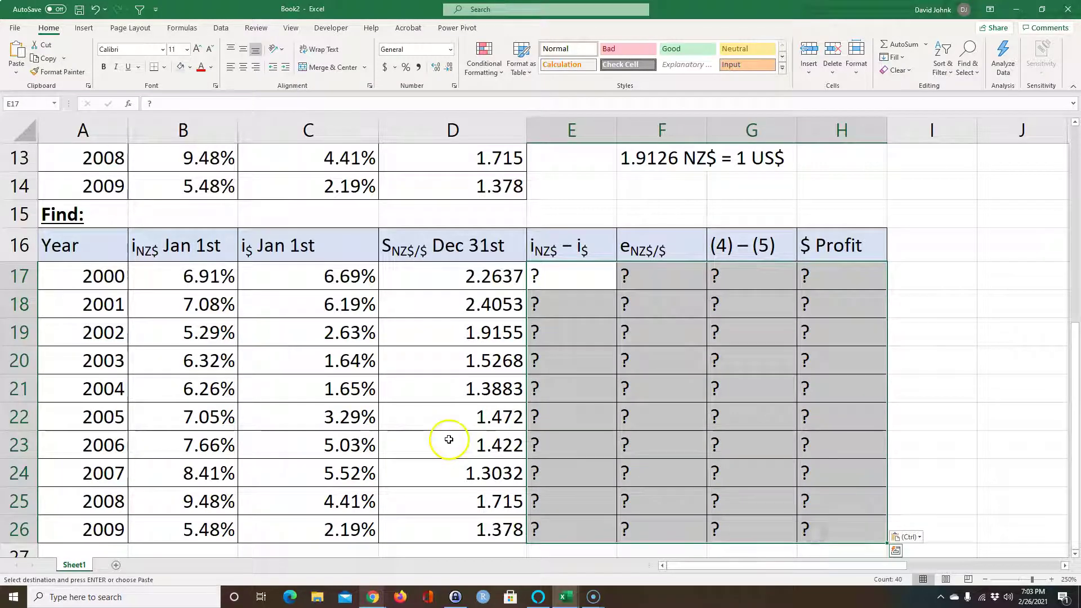
scroll(411, 370, "down", 6)
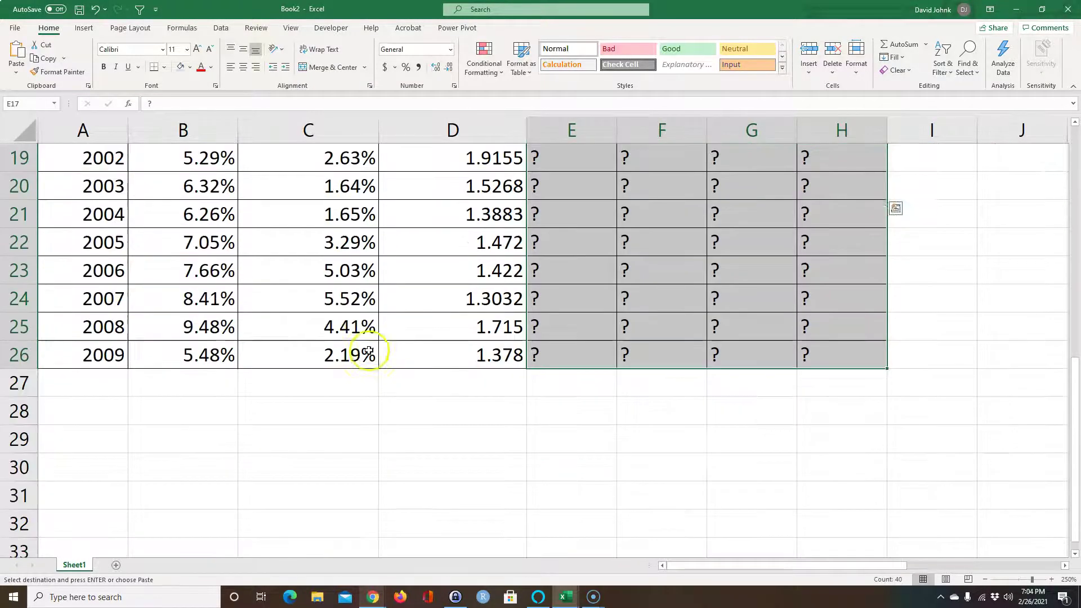
scroll(87, 360, "up", 4)
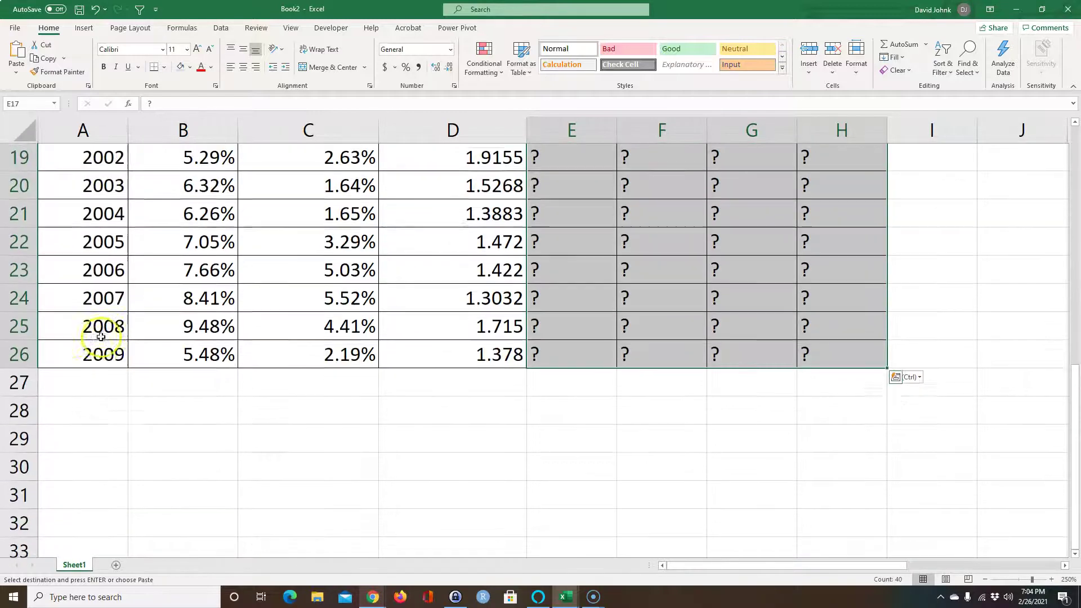
left_click(80, 391)
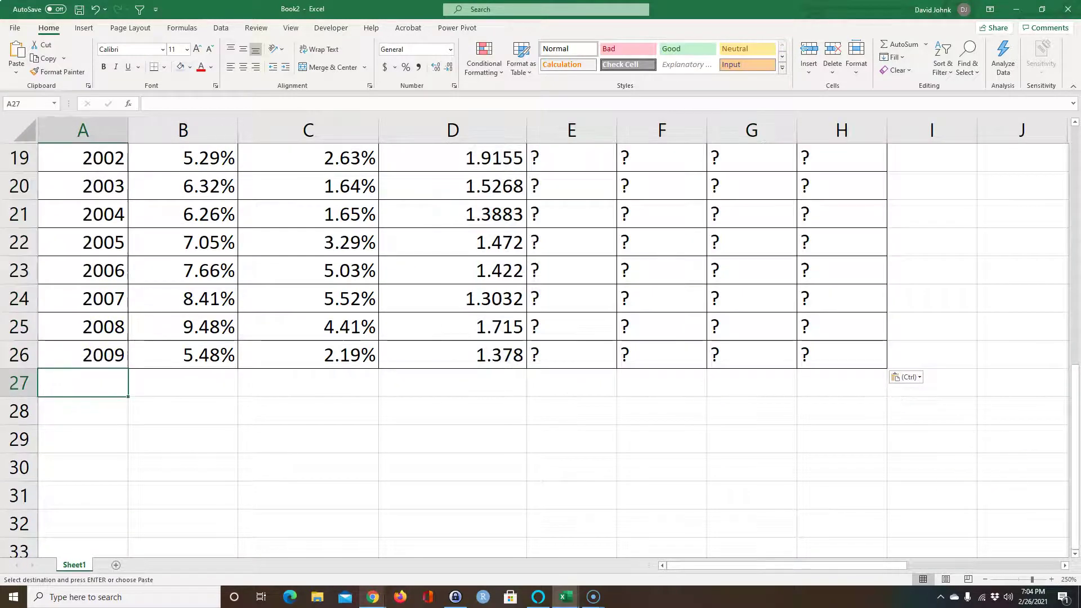
scroll(989, 463, "down", 2)
- Paste the 'Solution:' heading and Year-to-Exact $ Profit header row into A27:I28
scroll(540, 349, "down", 1)
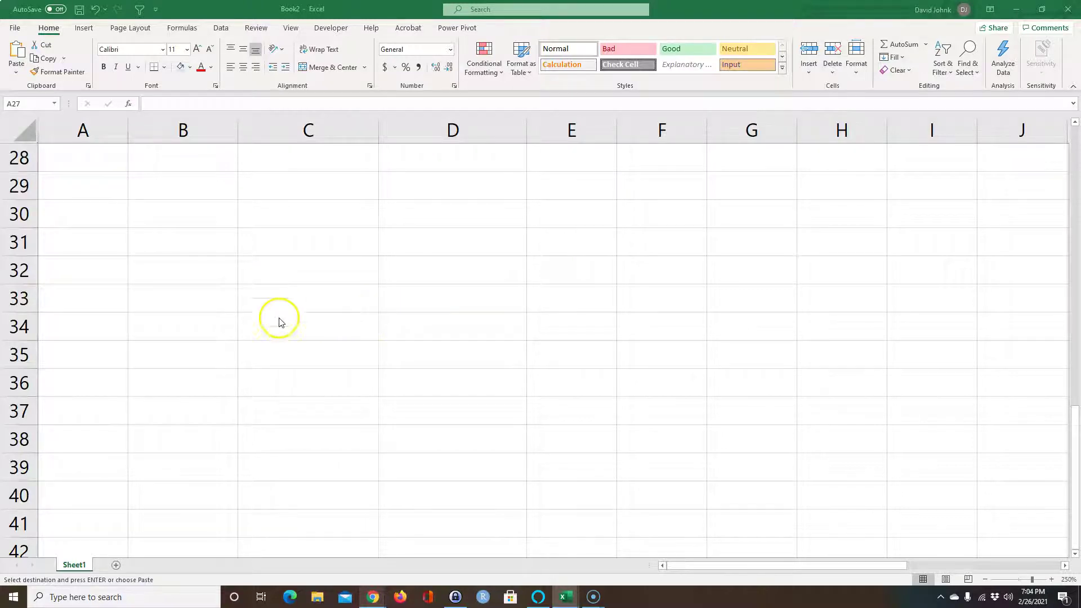
left_click(238, 328)
scroll(238, 328, "up", 5)
scroll(203, 353, "down", 3)
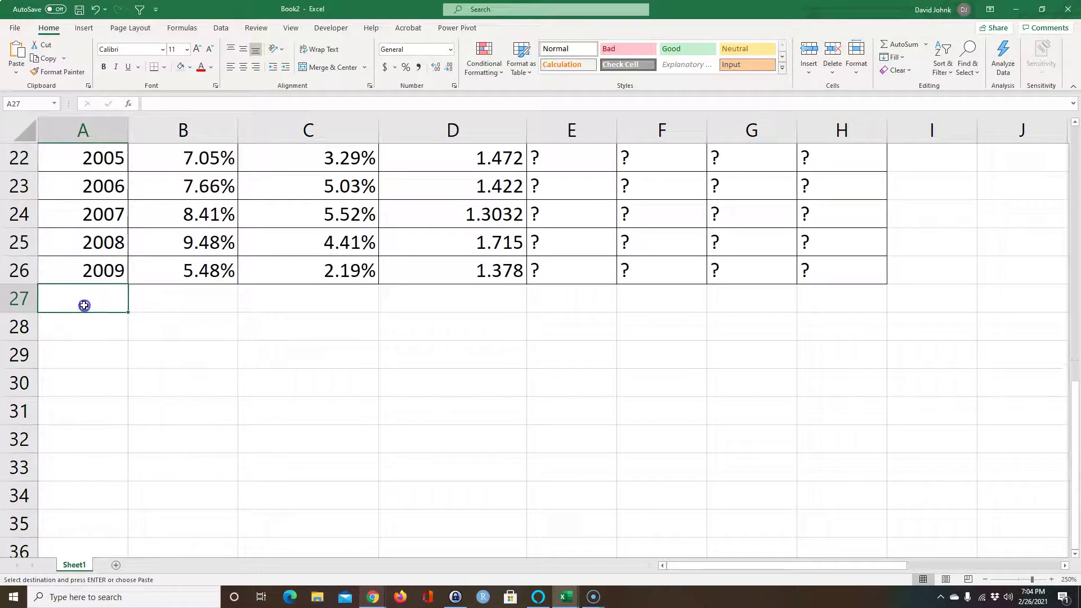
type("Solution: Year\tiNZ$ Jan 1st\ti$ Jan 1st\tSNZ$/$ Dec 31st\tiNZ$ – i$\teNZ$/$ (F -\t(4) – (5)\t~ $ Profit\tExact $ Profit")
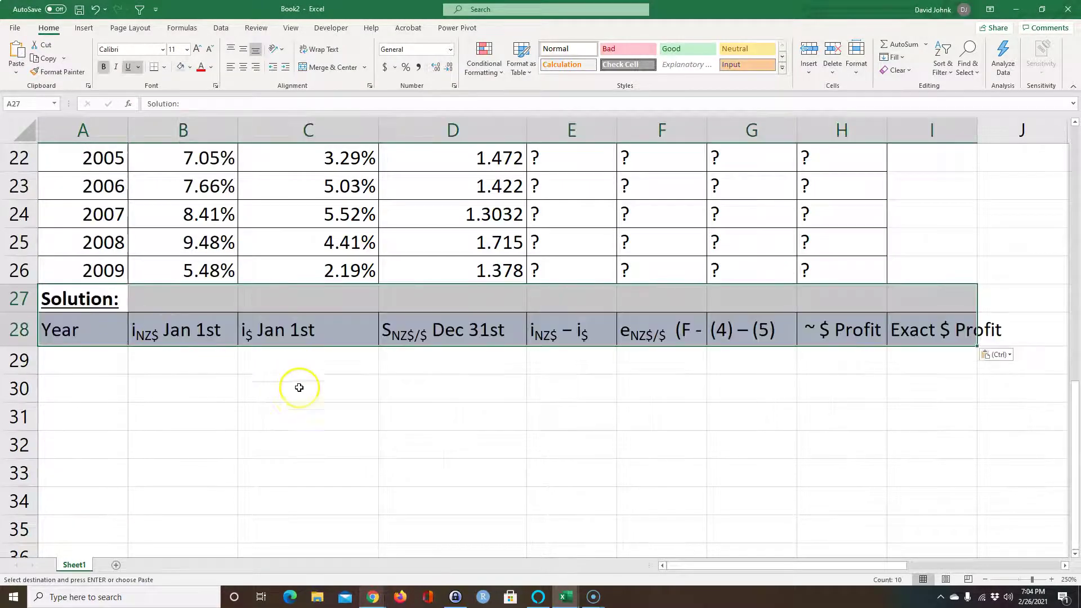
left_click(349, 410)
scroll(764, 413, "down", 1)
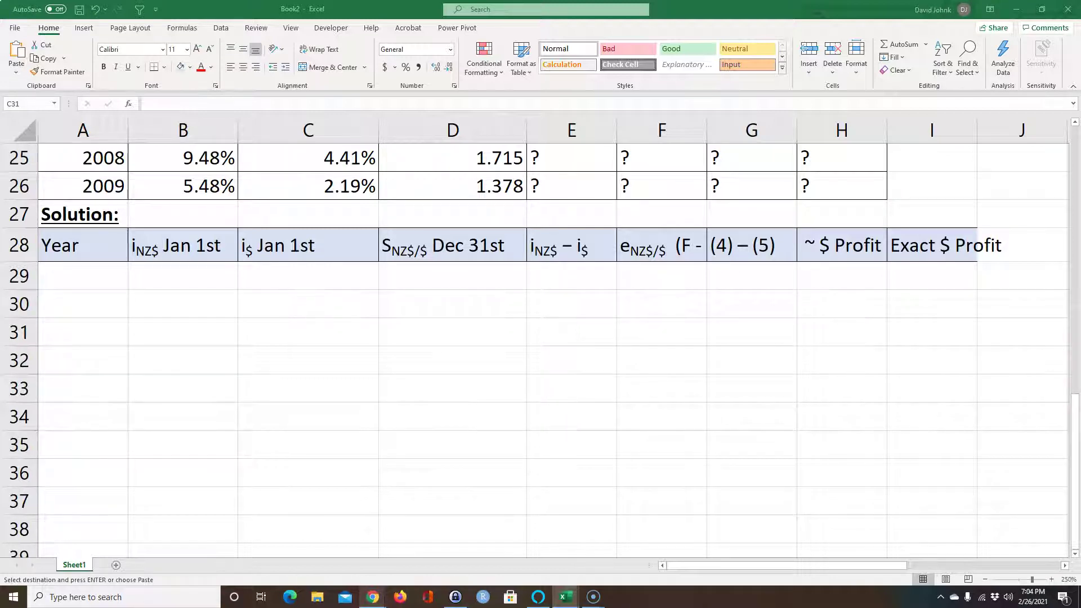
key("Escape")
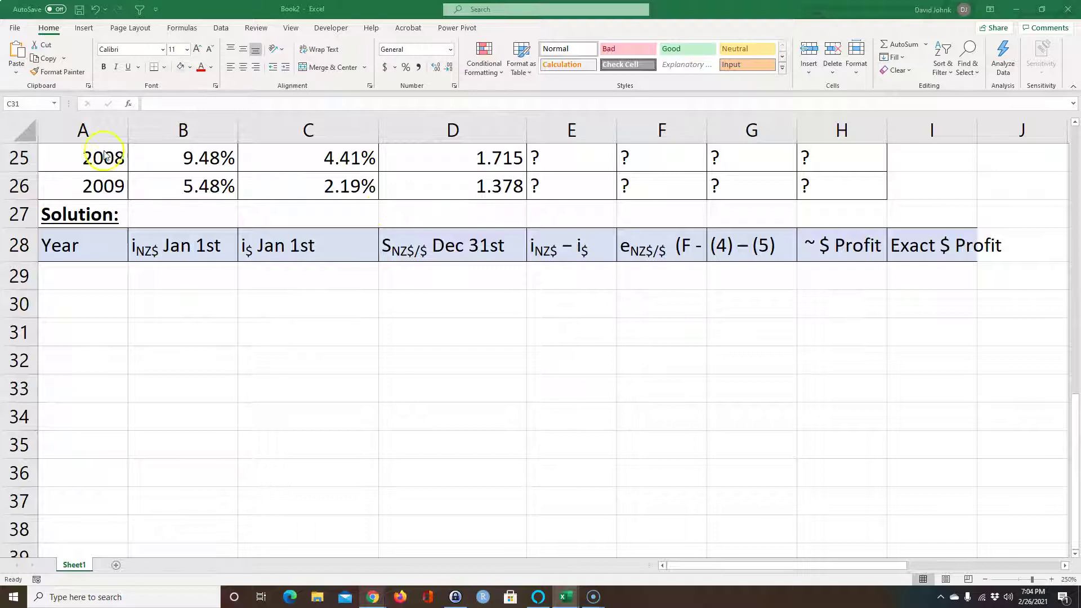
- Widen columns E through I together
left_click_drag(586, 128, 662, 129)
left_click_drag(918, 128, 994, 125)
left_click(760, 279)
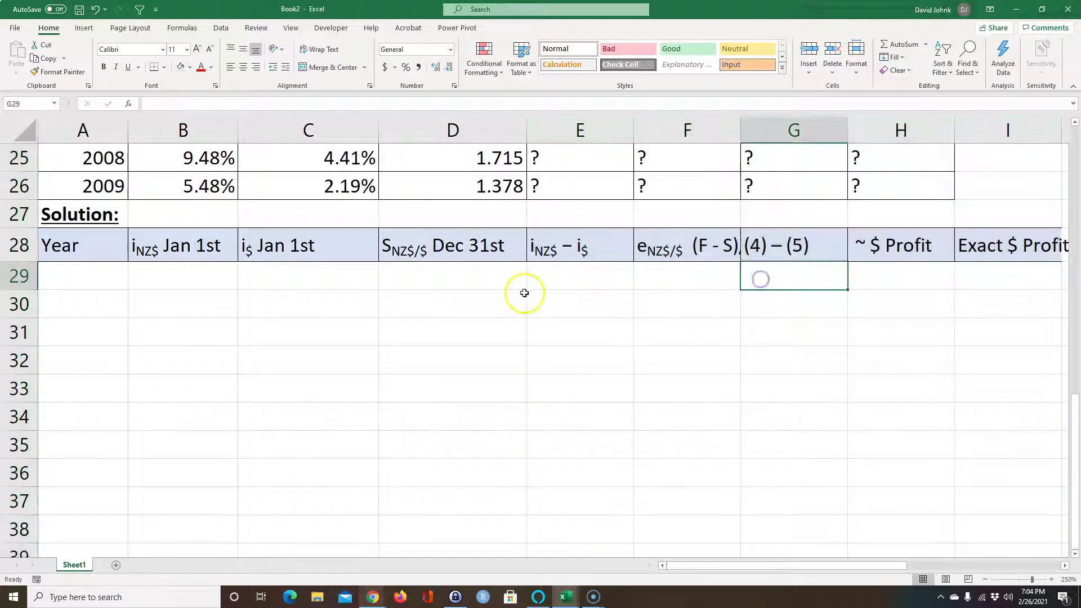
scroll(562, 399, "down", 2)
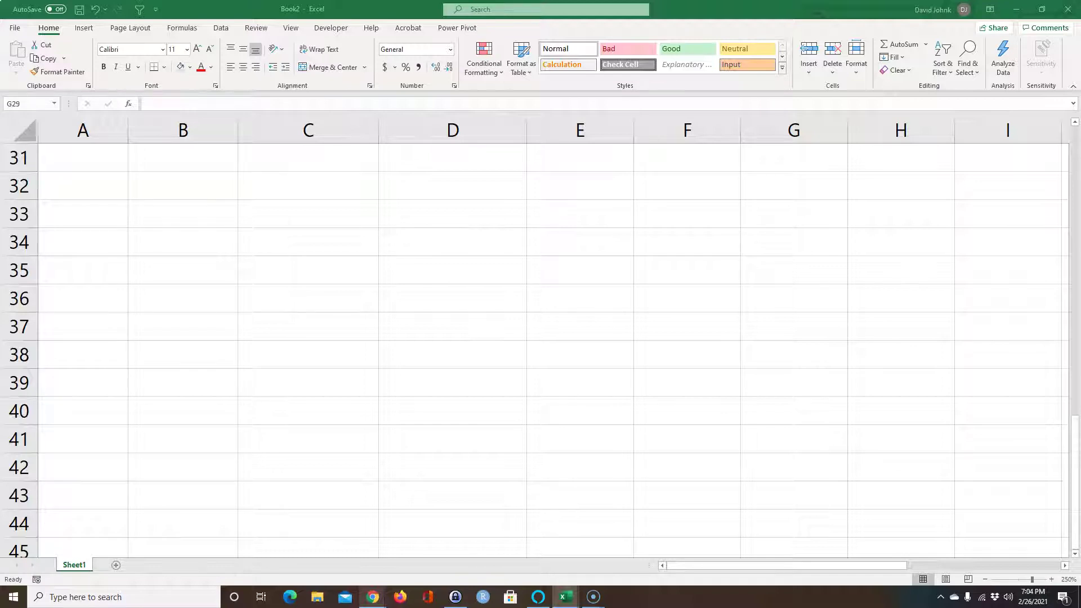
scroll(423, 275, "up", 10)
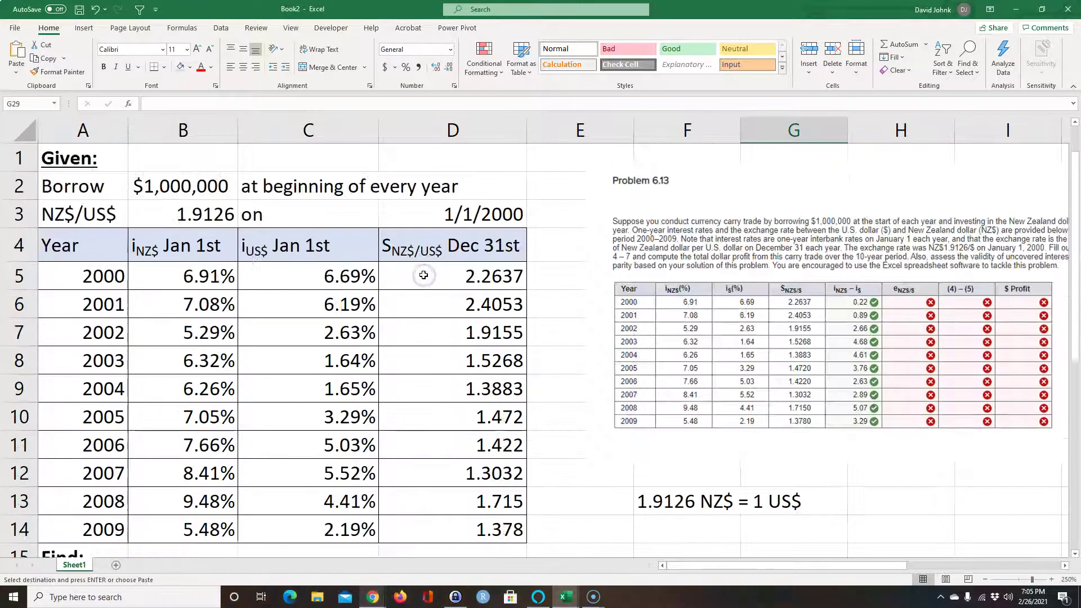
scroll(423, 275, "down", 7)
- Paste the 2000–2009 years and rates into the Solution table starting at A29
left_click(97, 368)
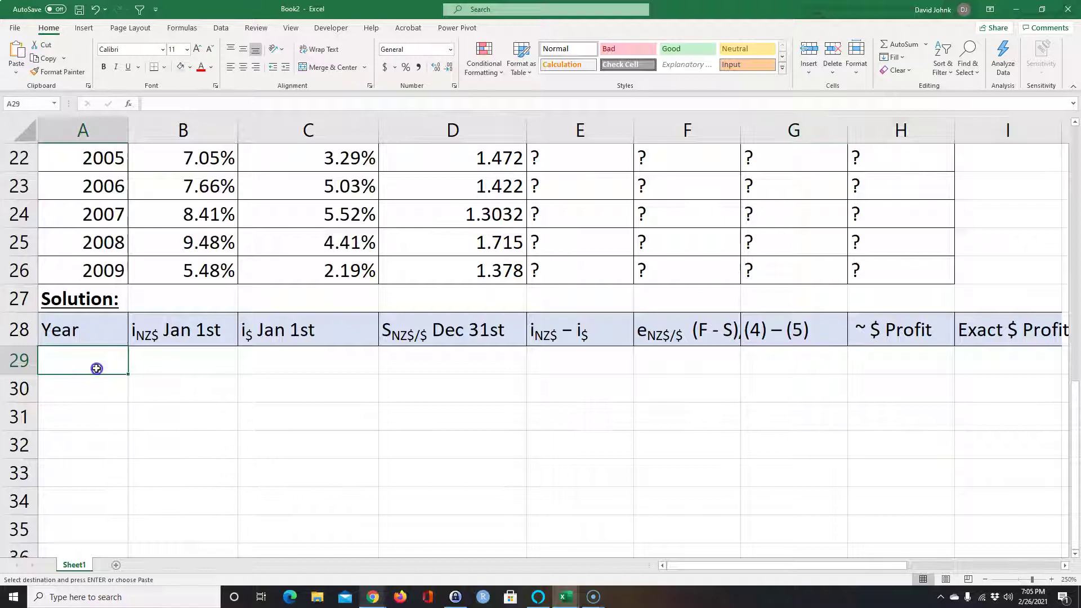
key("ctrl+v")
left_click(313, 417)
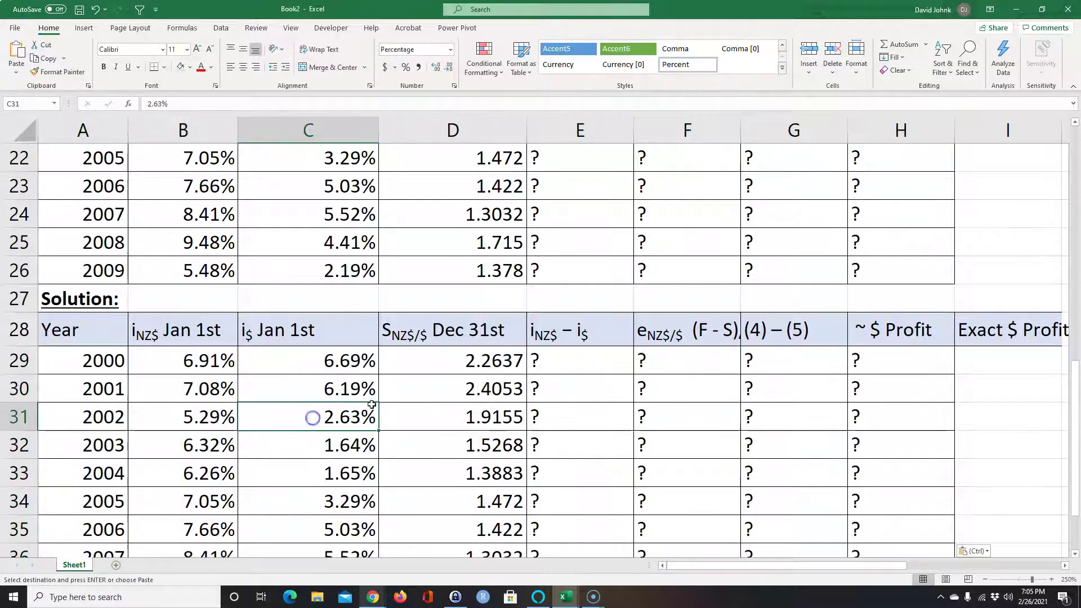
scroll(625, 439, "up", 3)
scroll(647, 415, "down", 4)
scroll(778, 379, "down", 1)
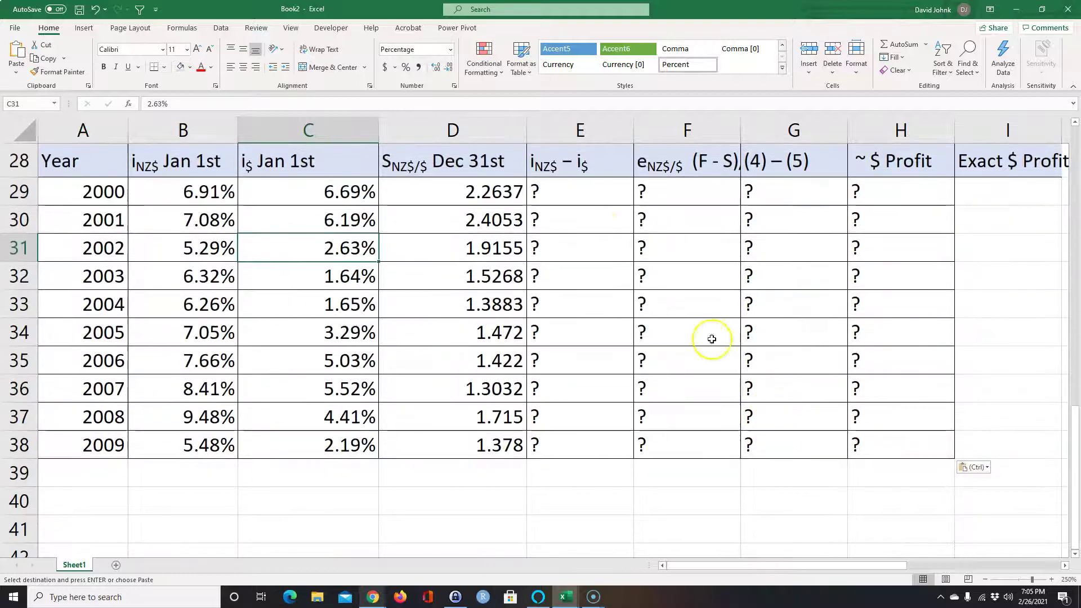
- Start a formula in E29 referencing the Given table's headers B4:D4
left_click(577, 188)
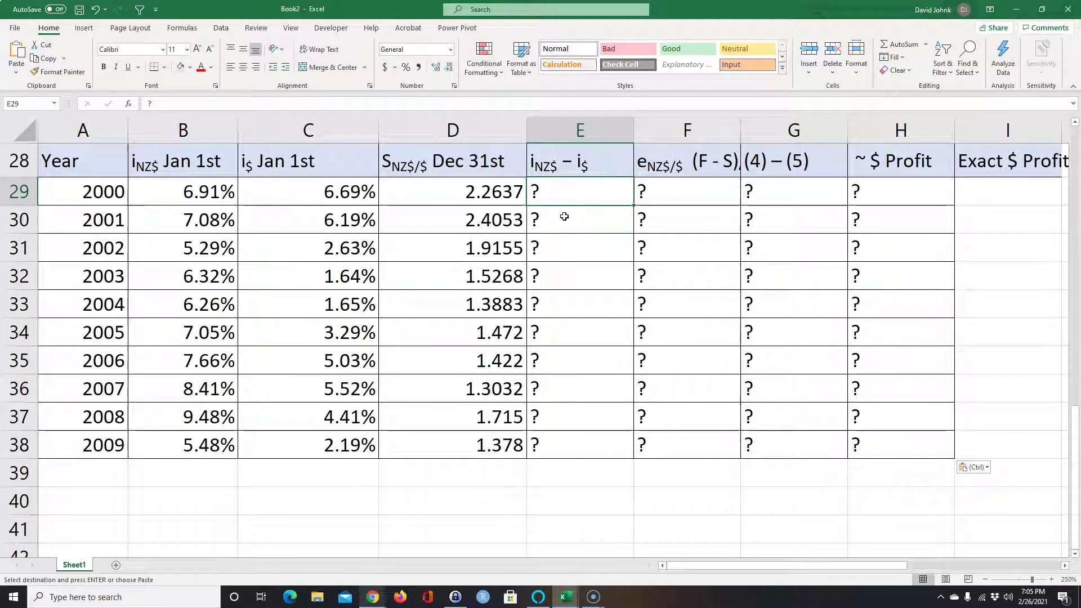
type("=")
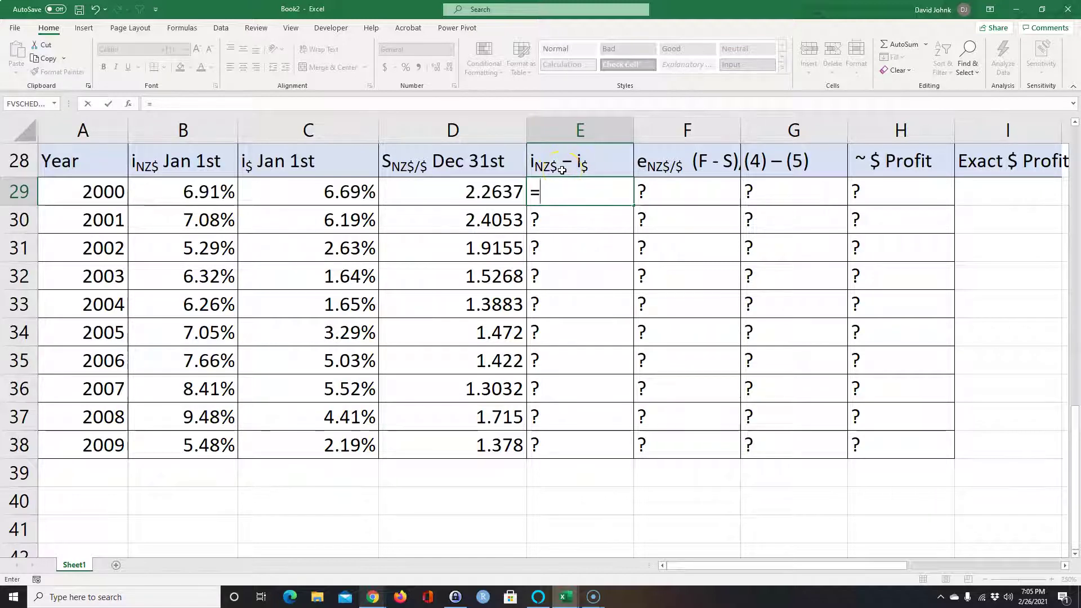
scroll(539, 244, "up", 5)
scroll(539, 243, "up", 2)
scroll(517, 253, "down", 2)
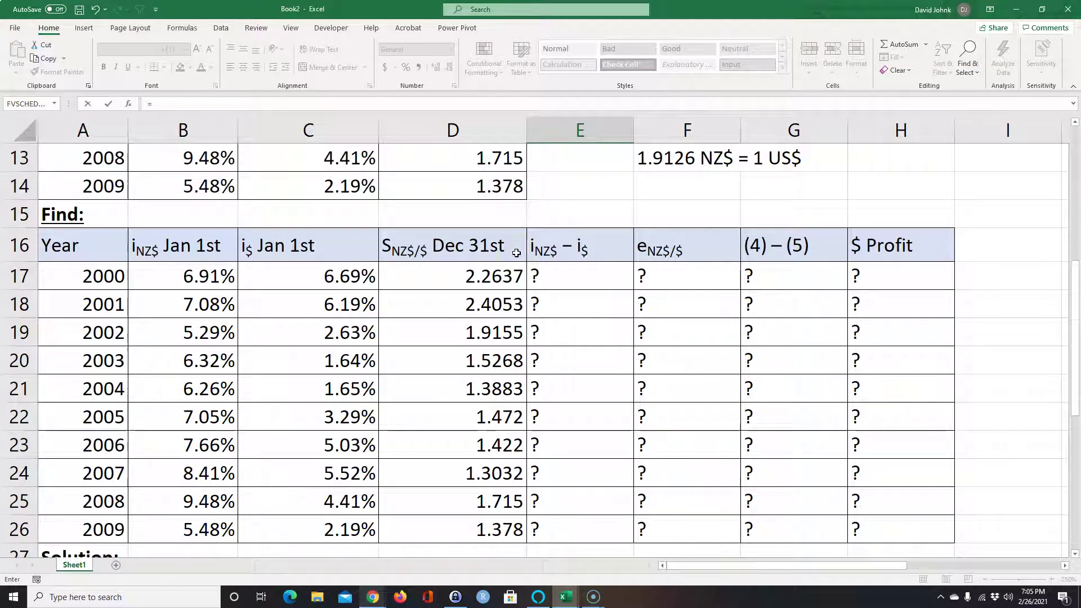
scroll(517, 253, "up", 2)
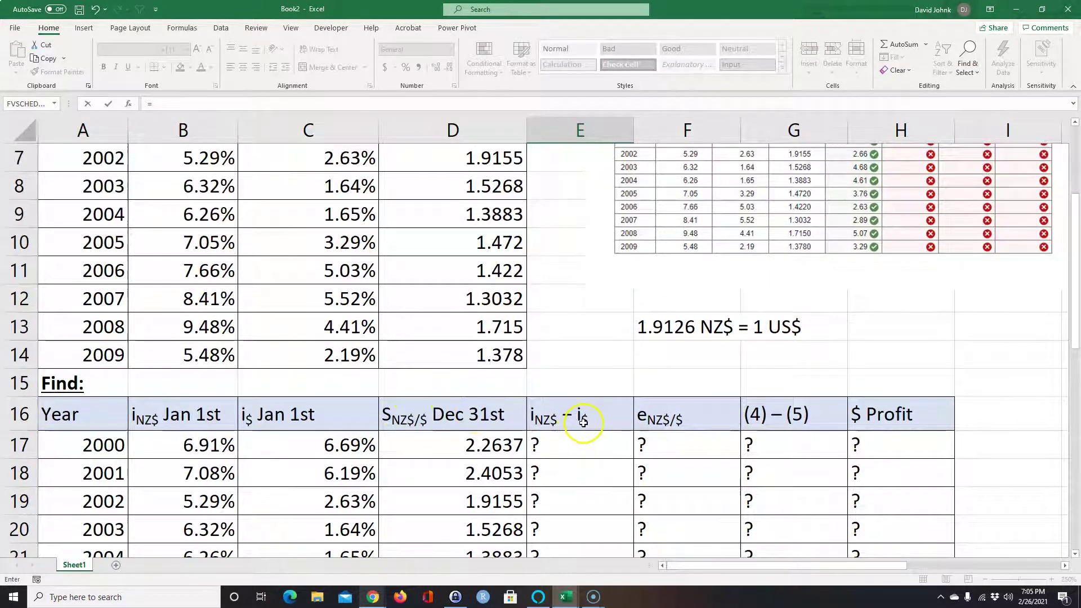
scroll(397, 366, "up", 2)
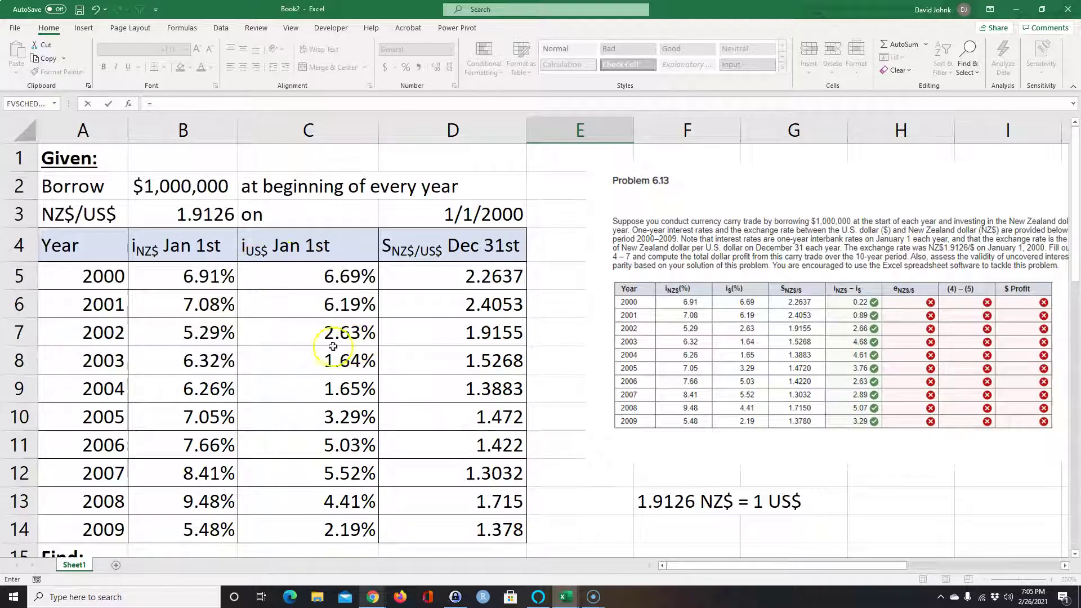
scroll(332, 346, "down", 3)
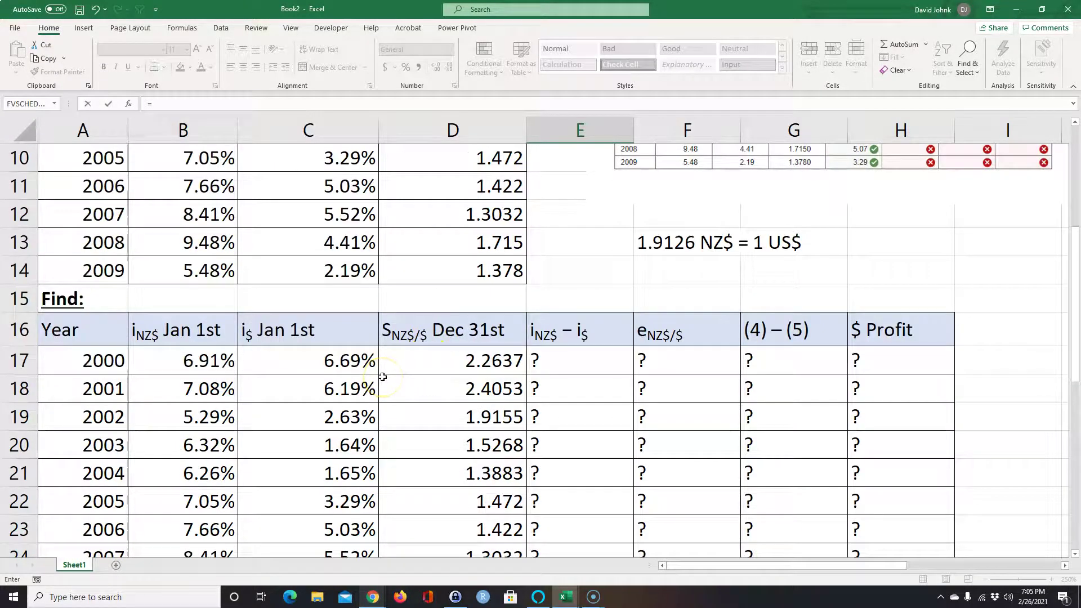
scroll(382, 376, "up", 3)
left_click_drag(173, 247, 432, 244)
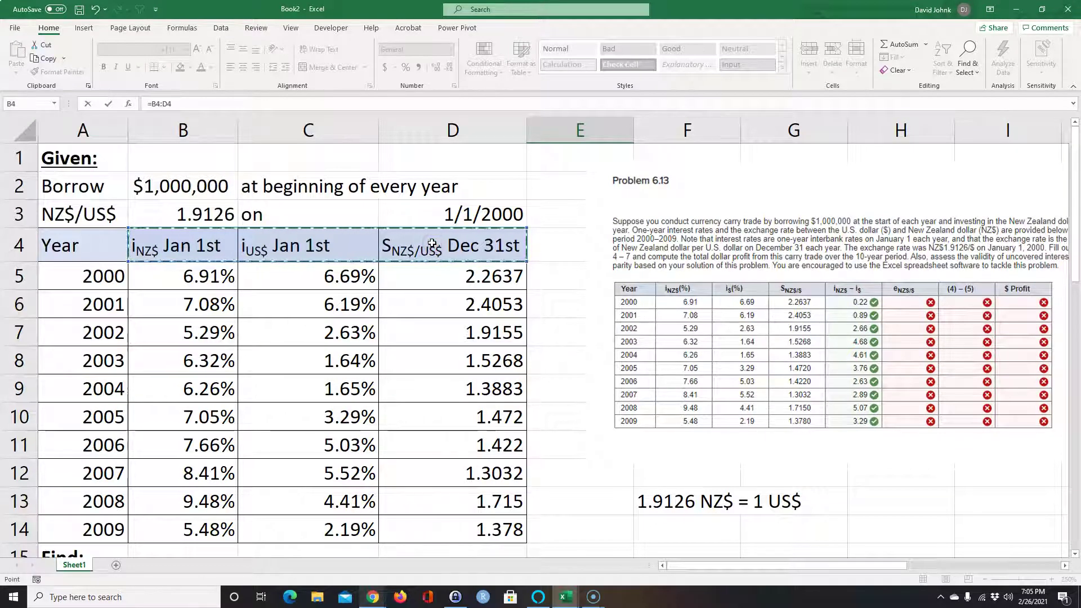
left_click_drag(432, 243, 432, 243)
left_click(431, 243)
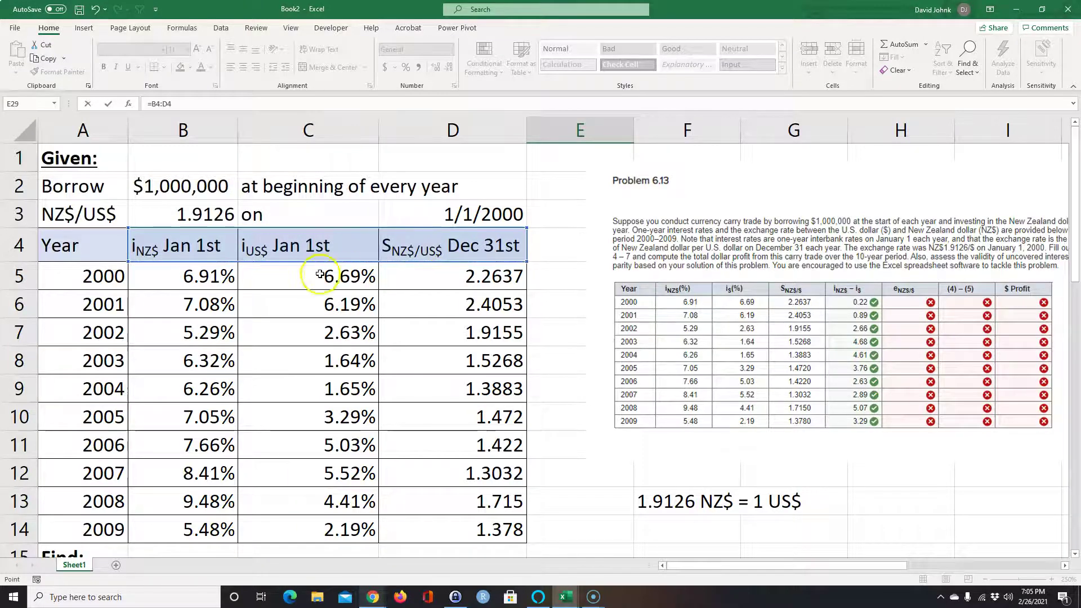
- Add B16:D16 to the E29 formula, abandon it, and reselect the Given headers B4:D4
scroll(319, 274, "down", 4)
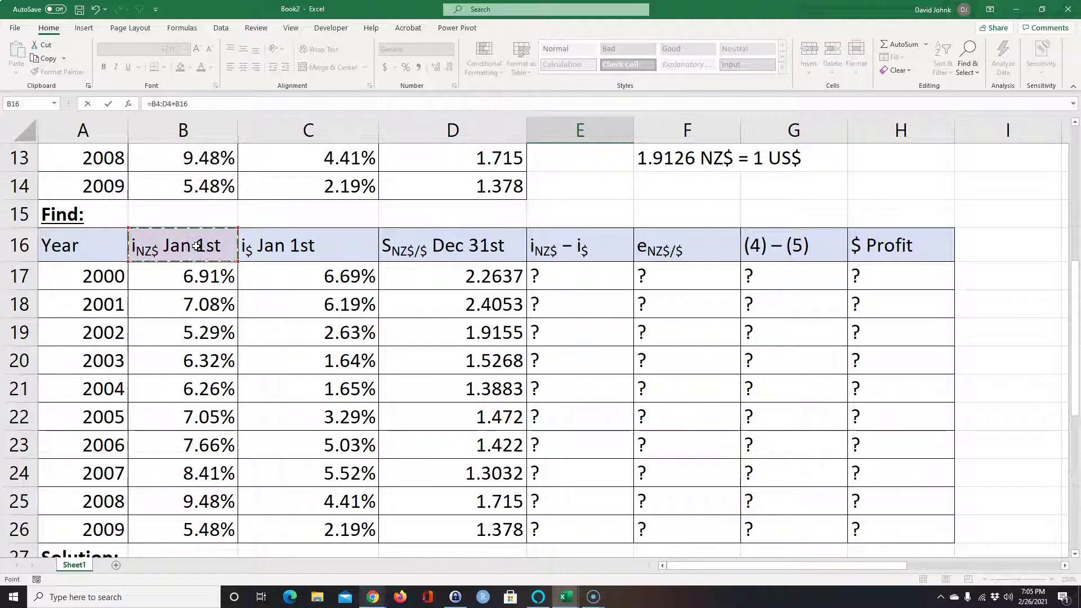
left_click(184, 246)
scroll(185, 246, "up", 4)
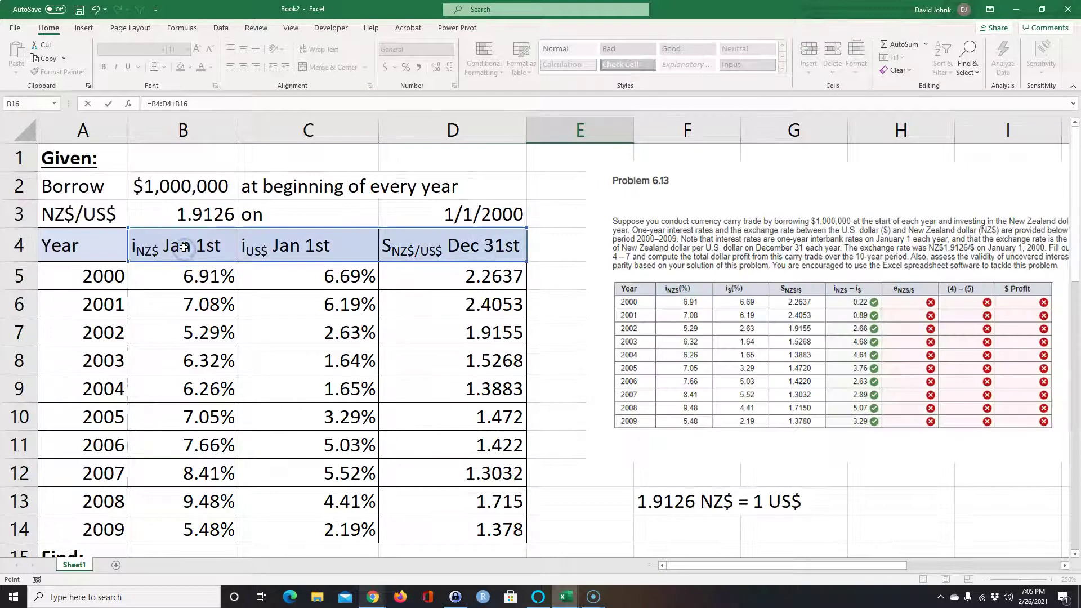
left_click_drag(255, 241, 450, 244)
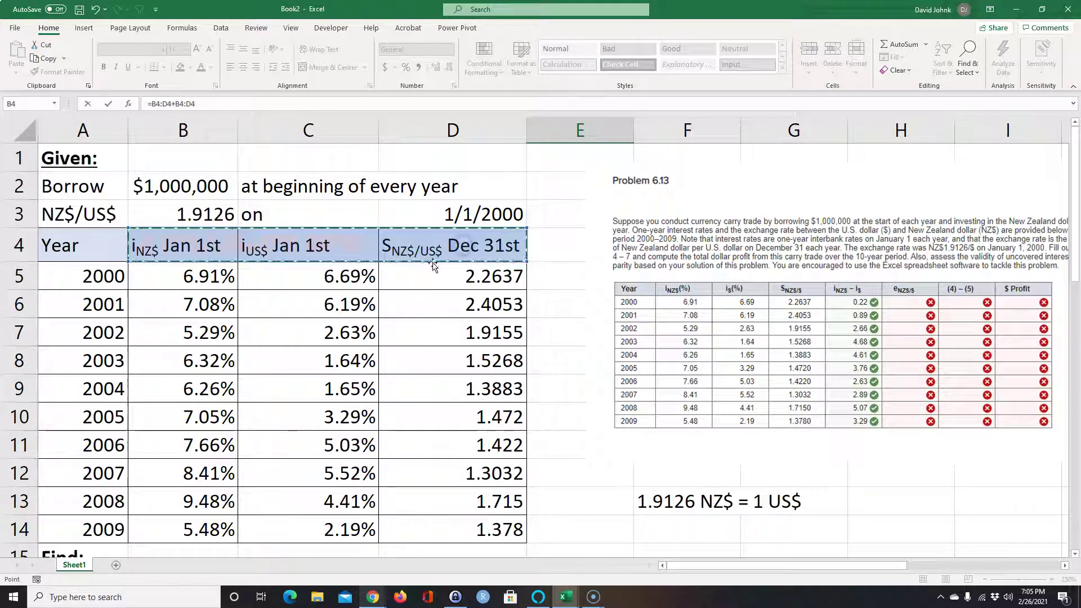
type("+")
scroll(315, 288, "down", 3)
left_click(183, 327)
left_click_drag(183, 326, 473, 336)
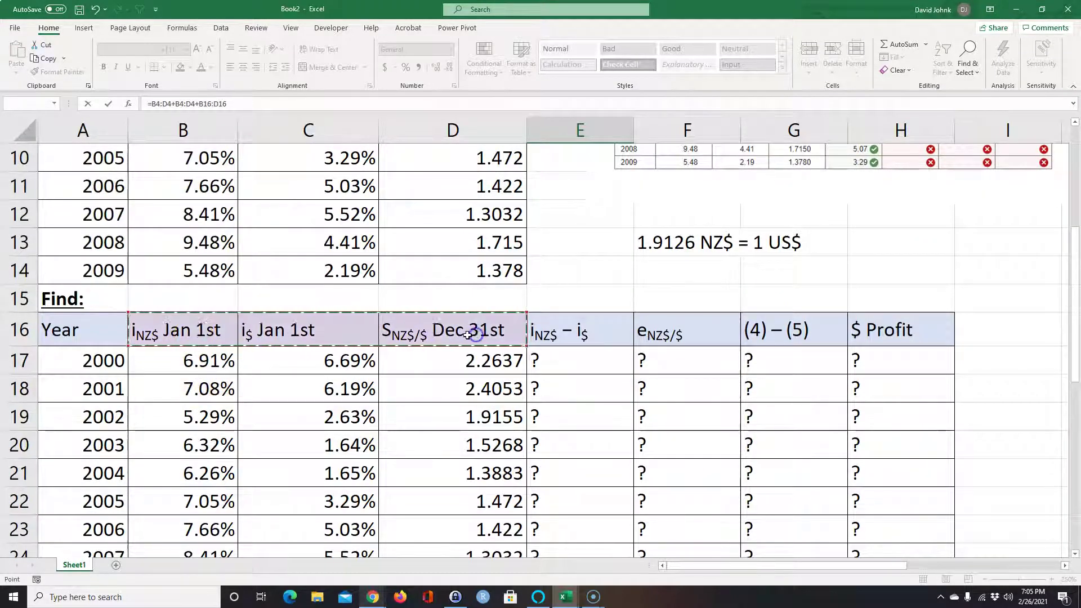
left_click_drag(429, 387, 429, 362)
left_click(467, 311)
scroll(453, 324, "down", 5)
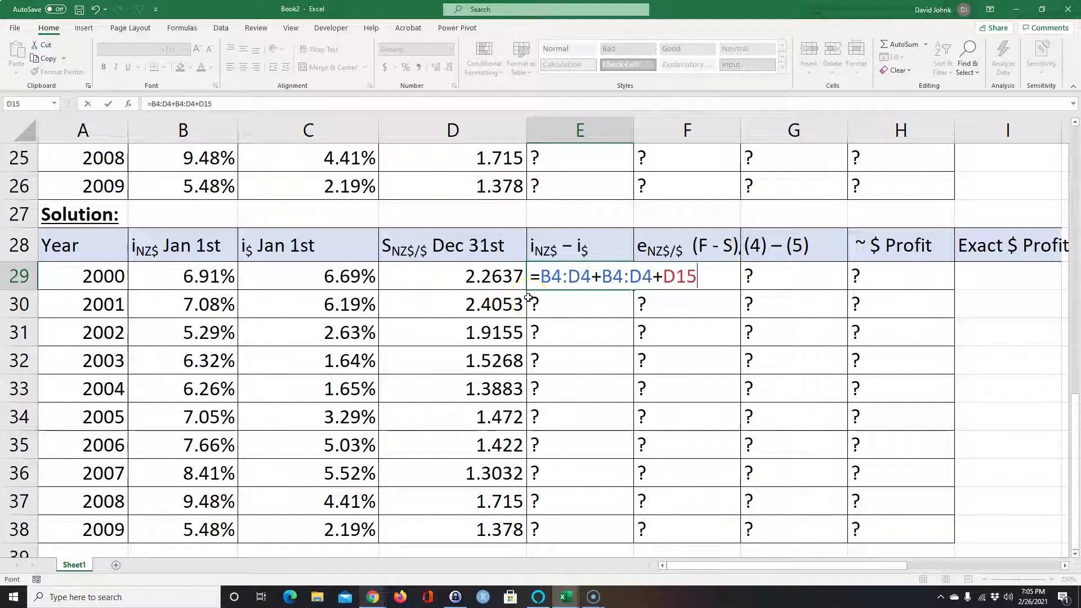
key("Escape")
scroll(481, 303, "up", 8)
left_click_drag(191, 246, 432, 245)
- Copy the Given table's rate headers into the Solution header row starting at B28
key("ctrl+c")
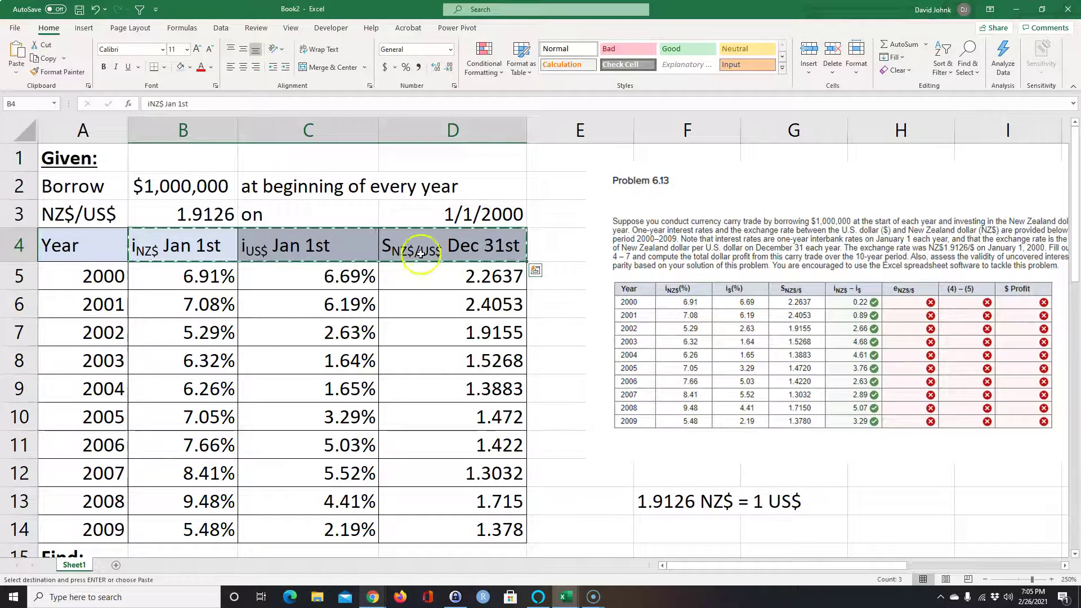
scroll(431, 244, "down", 3)
left_click(186, 333)
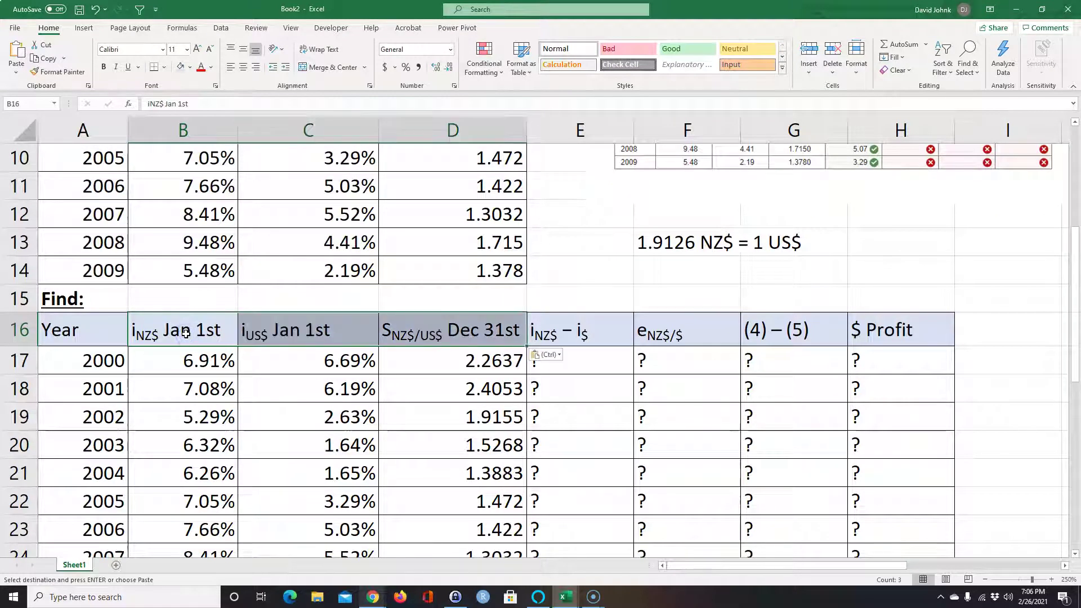
scroll(188, 315, "down", 3)
left_click(151, 406)
key("ctrl+v")
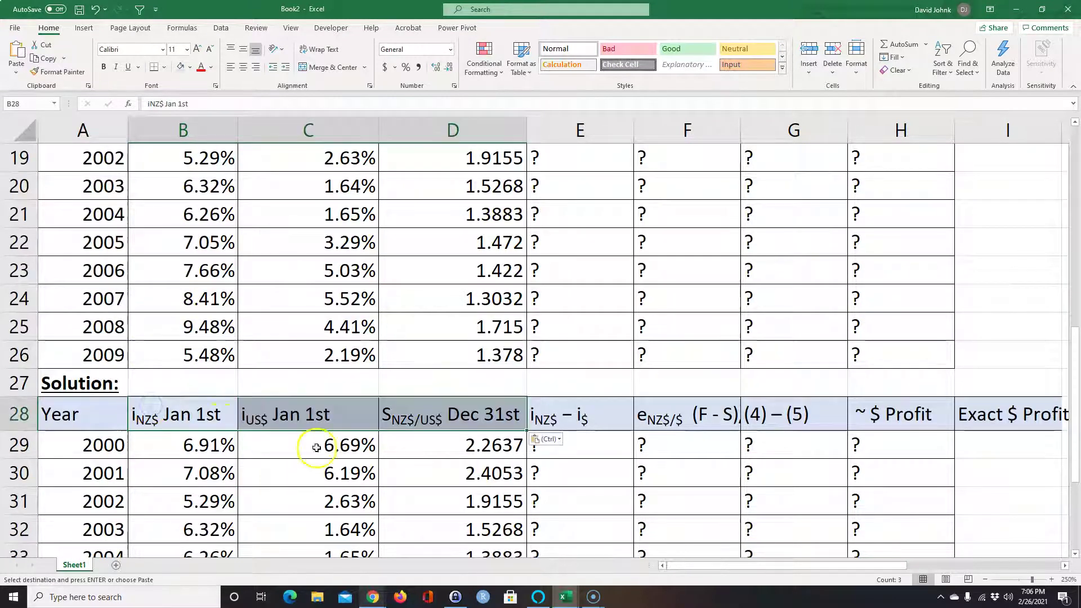
left_click(393, 466)
key("Up")
key("Up")
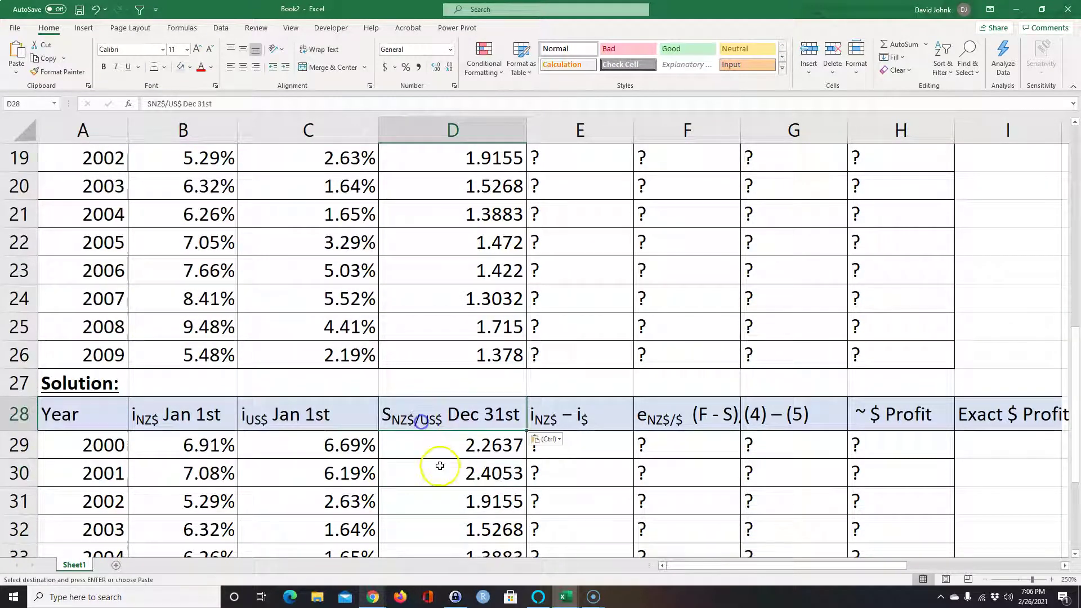
- Subscript US in the E28 header so it reads iNZ$ − iUS$
double_click(583, 420)
left_click(573, 418)
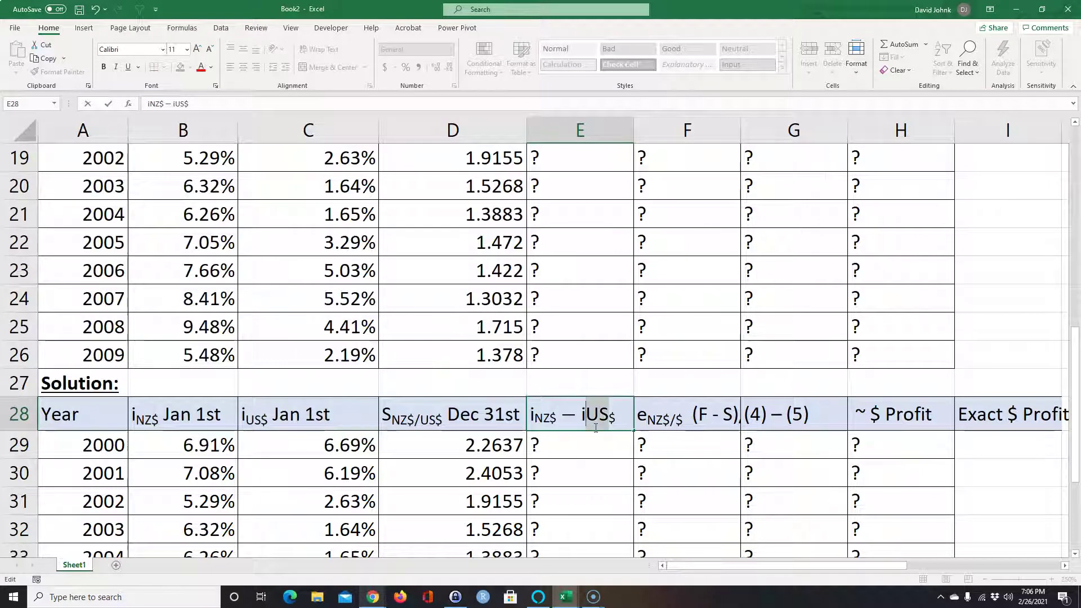
key("ctrl+1")
left_click(560, 445)
key("Return")
left_click(676, 420)
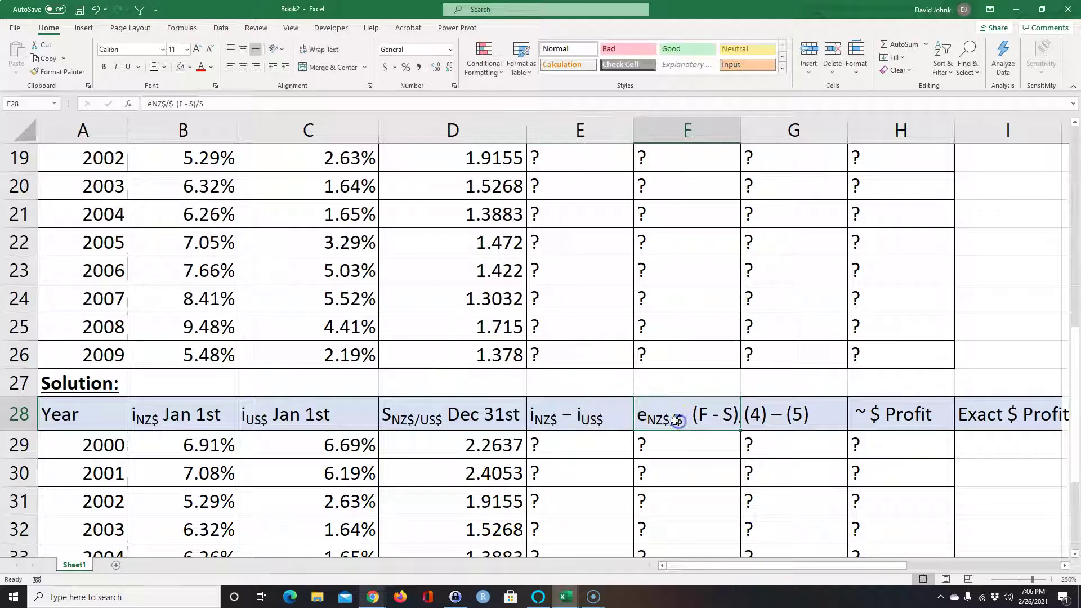
- Insert US into F28 so it reads eNZ$/US$ (F - S)/S
double_click(679, 420)
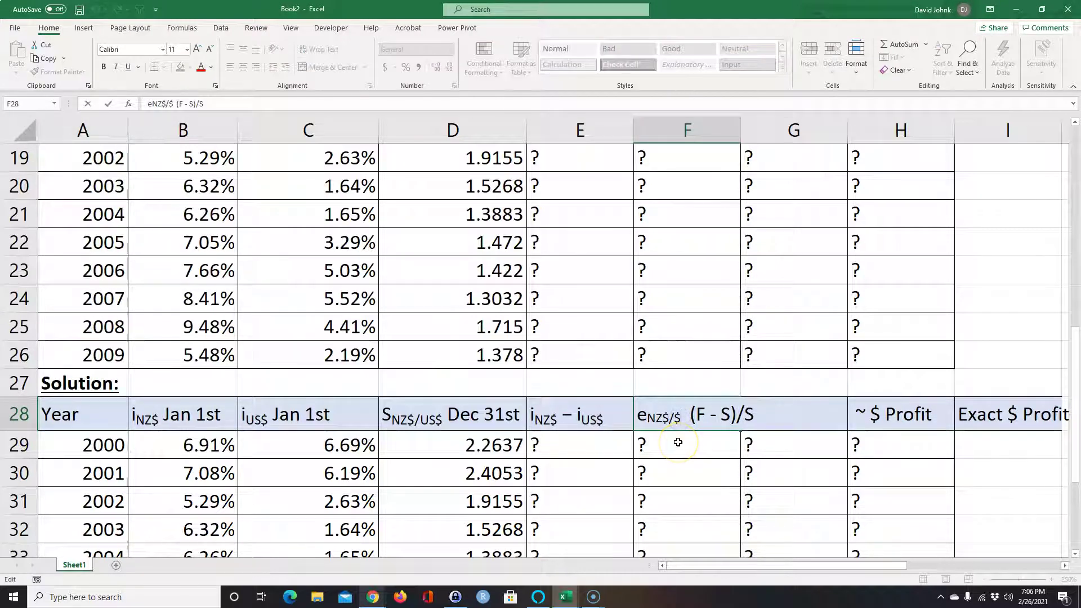
type("US")
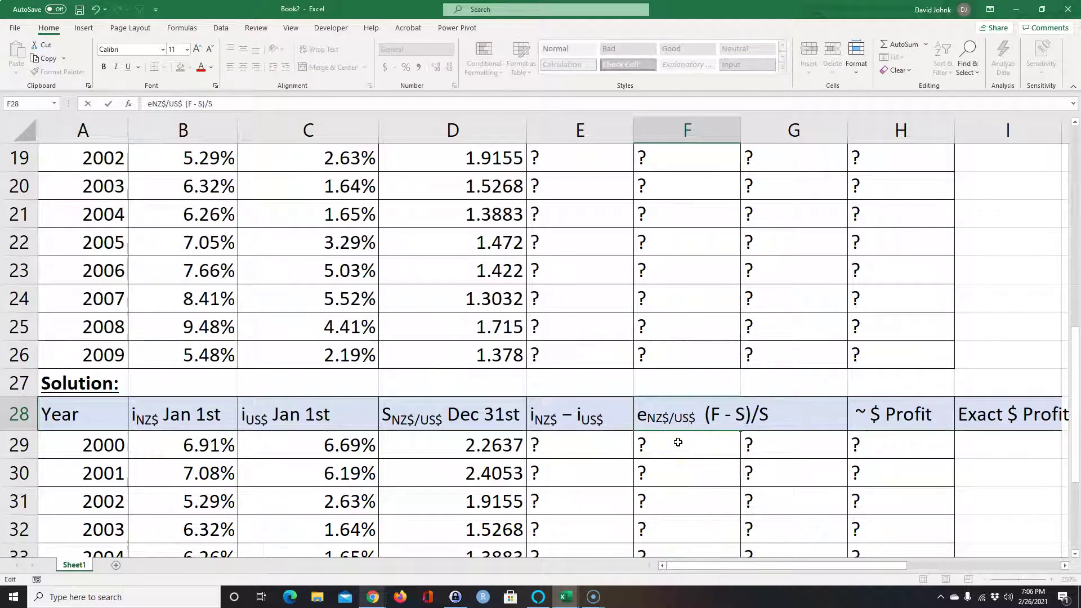
left_click(676, 518)
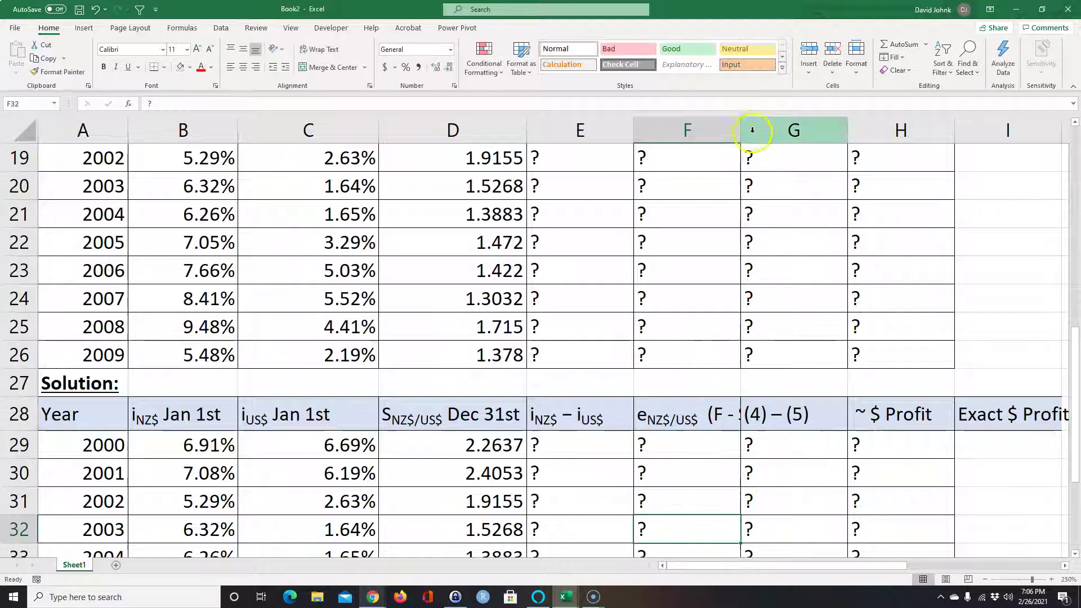
- Widen column F and fill E29:E38 with =B29-C29, from 0.22% to 3.29%
left_click_drag(740, 130, 787, 135)
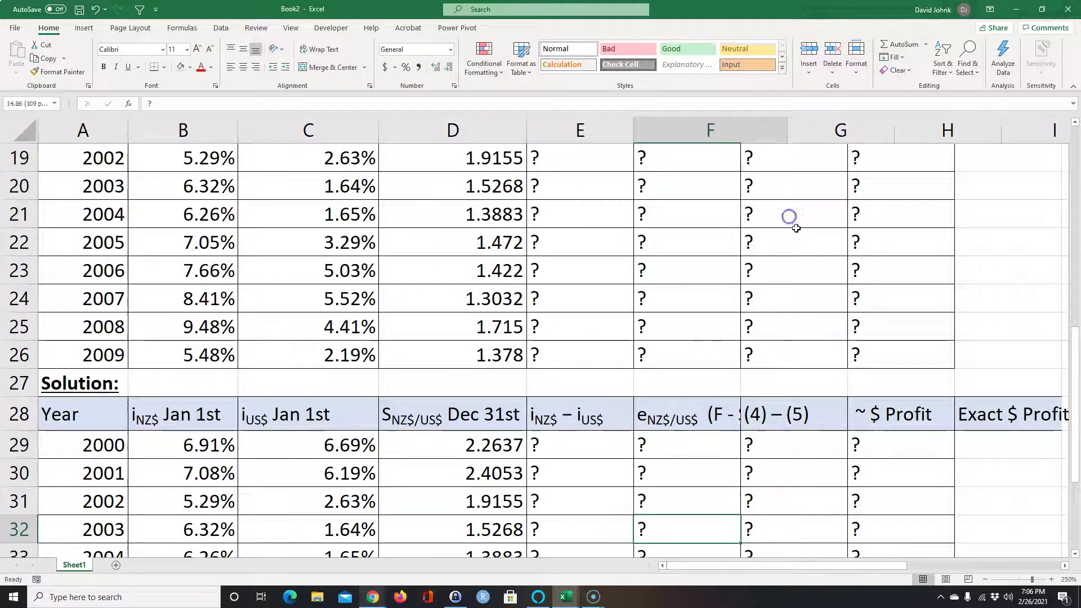
scroll(760, 242, "down", 2)
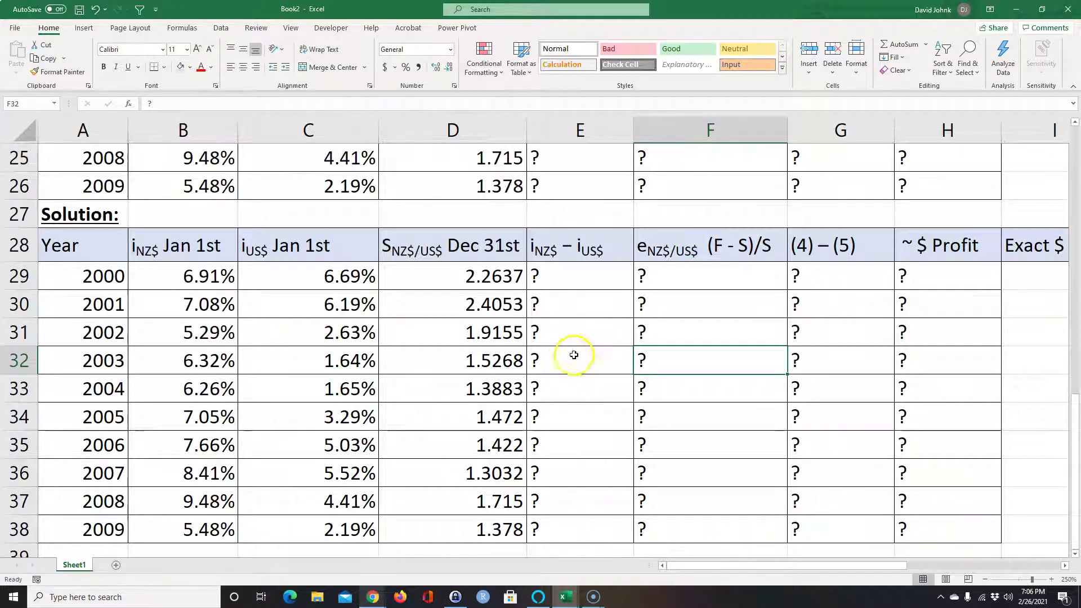
left_click(572, 275)
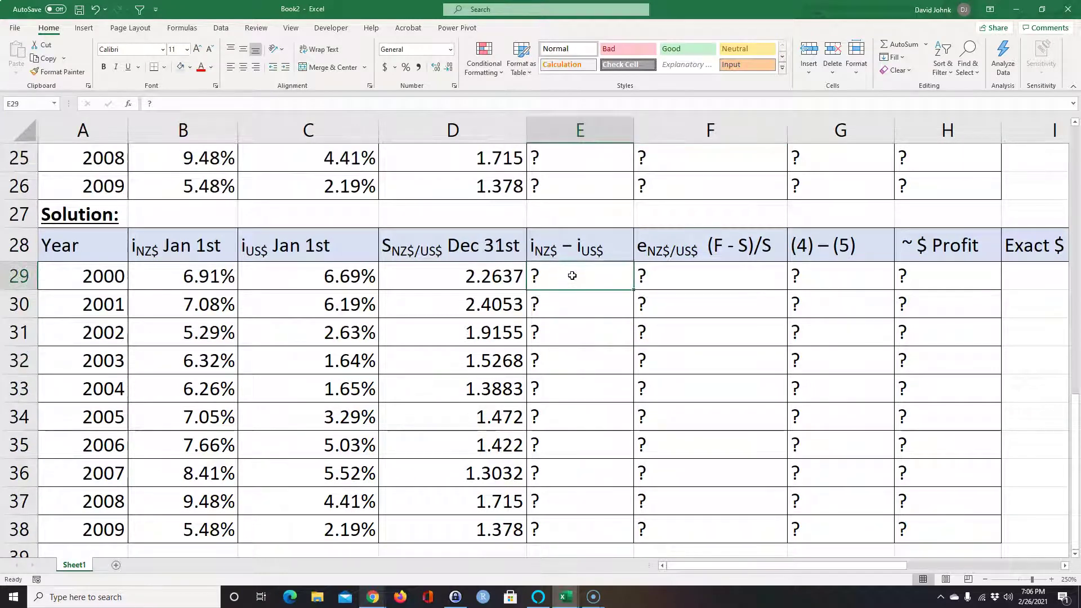
type("=")
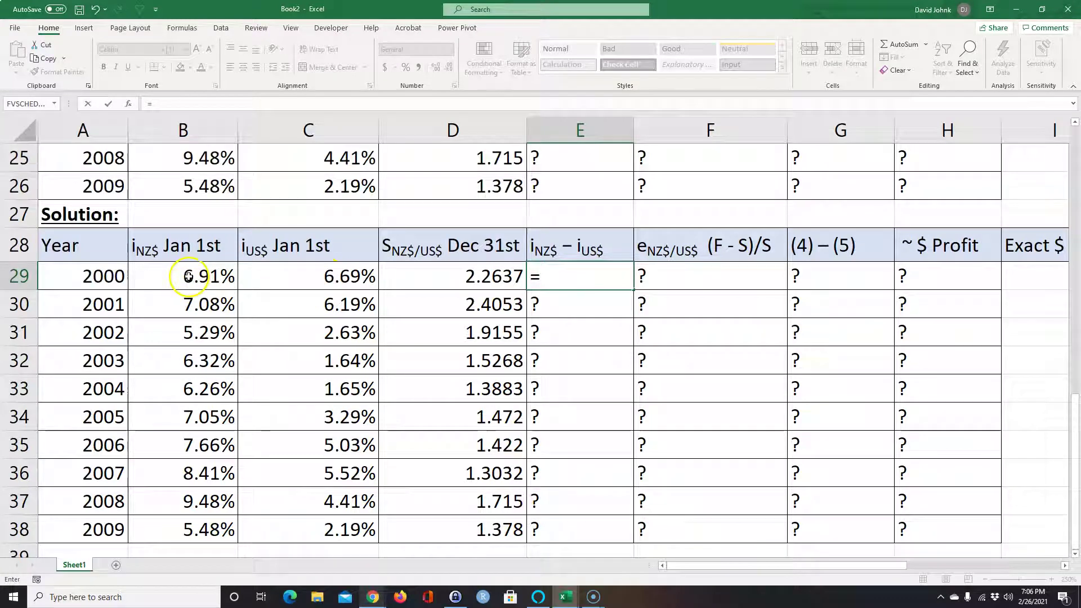
left_click(189, 277)
type("-")
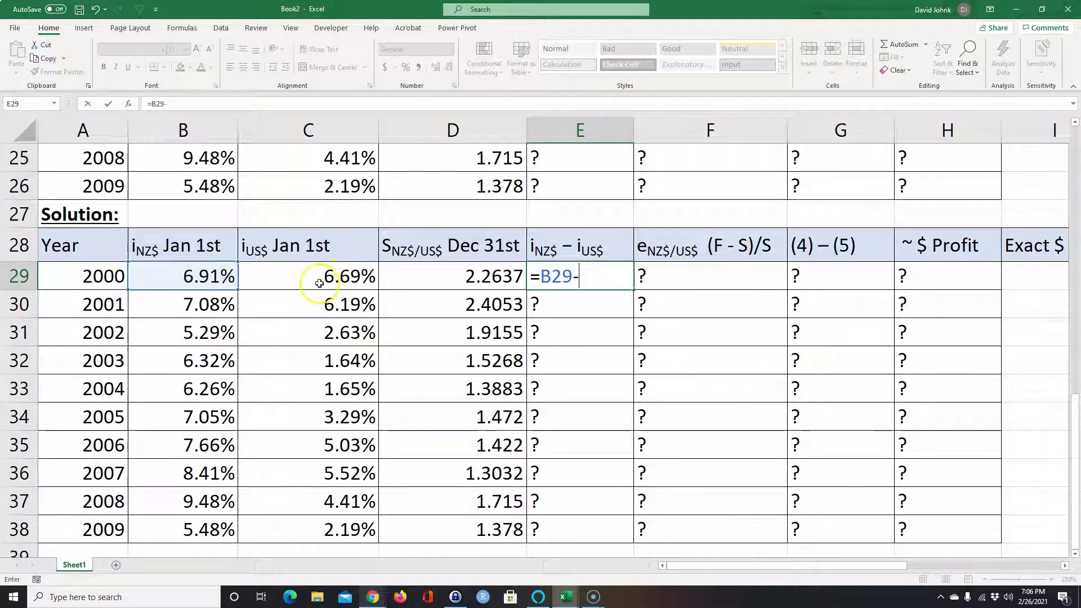
left_click(352, 276)
key("Return")
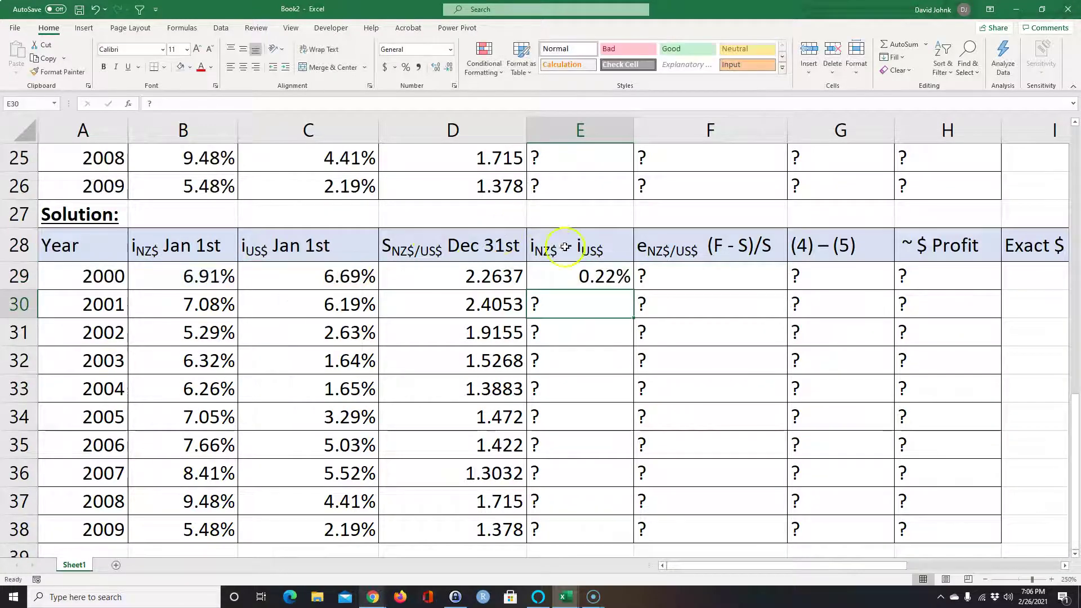
left_click(586, 275)
left_click_drag(633, 290, 614, 533)
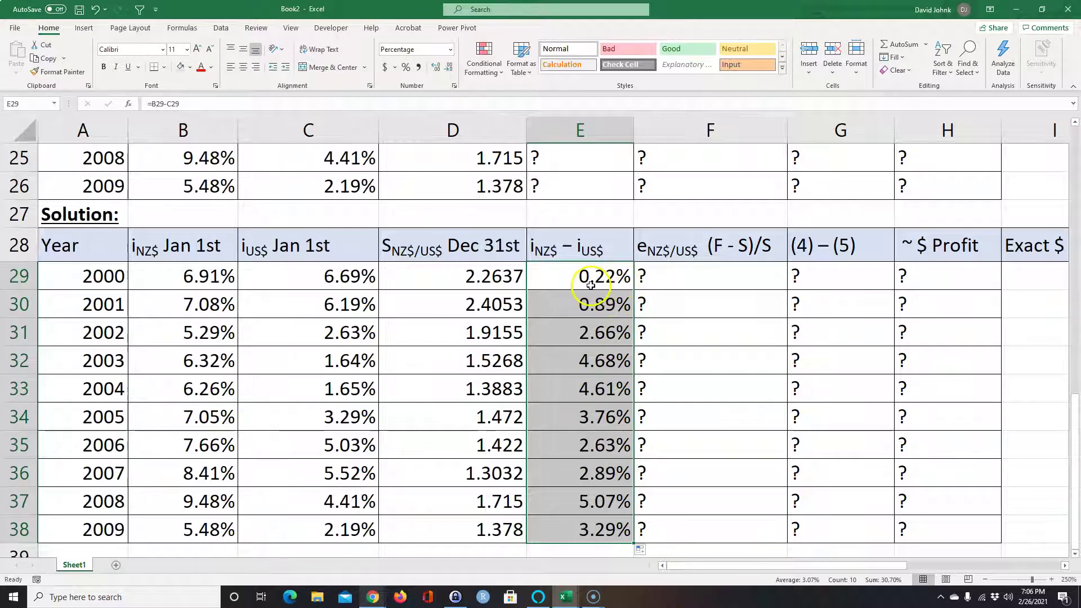
- Select F29 and zoom the sheet out to 150%
left_click(697, 311)
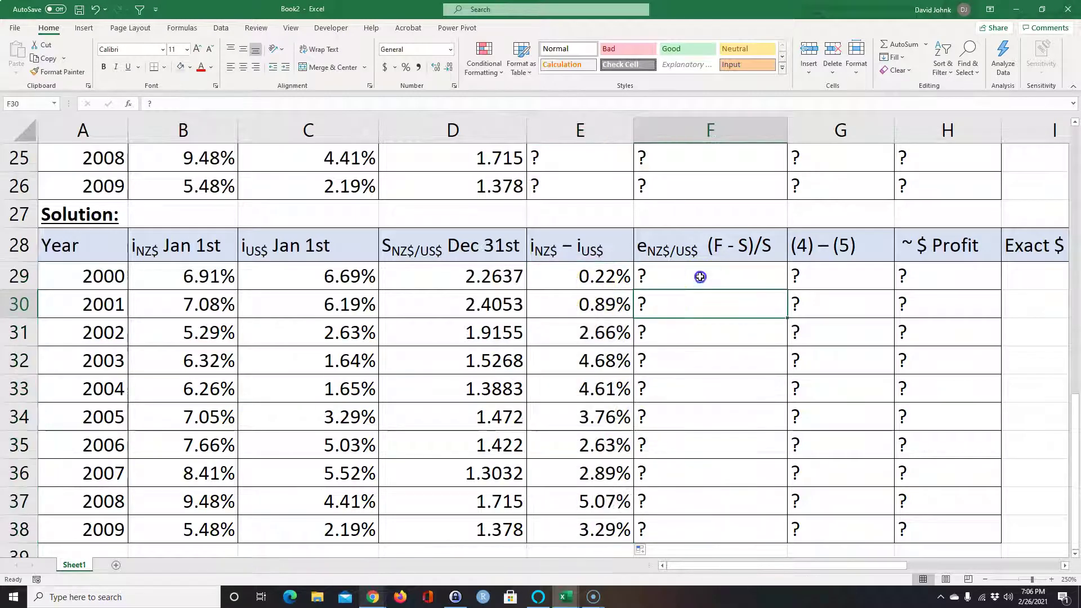
left_click(698, 276)
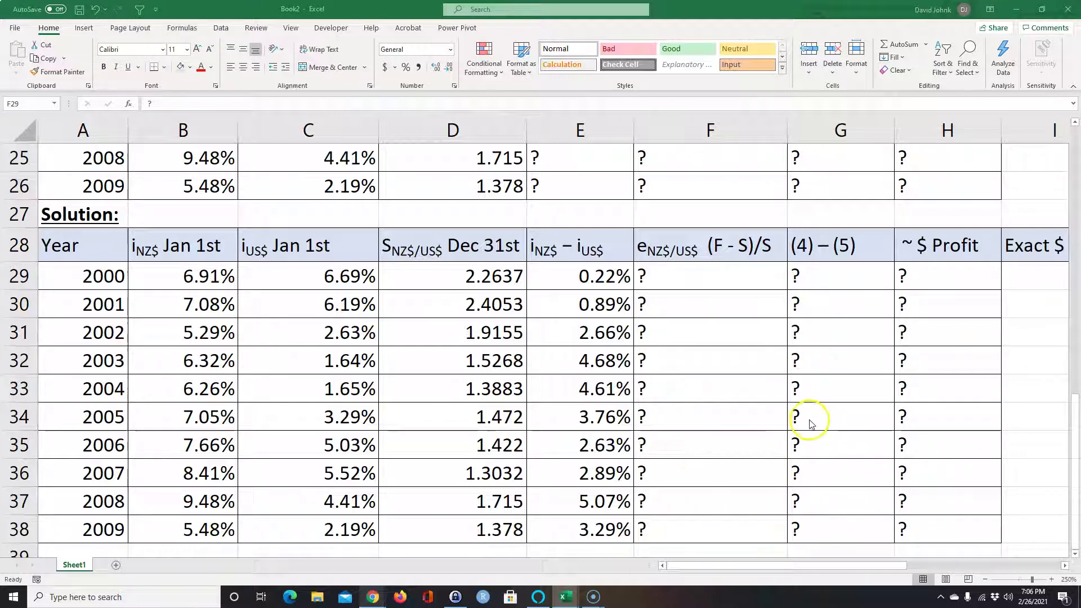
left_click(984, 580)
left_click(984, 580)
left_click(985, 580)
left_click(984, 580)
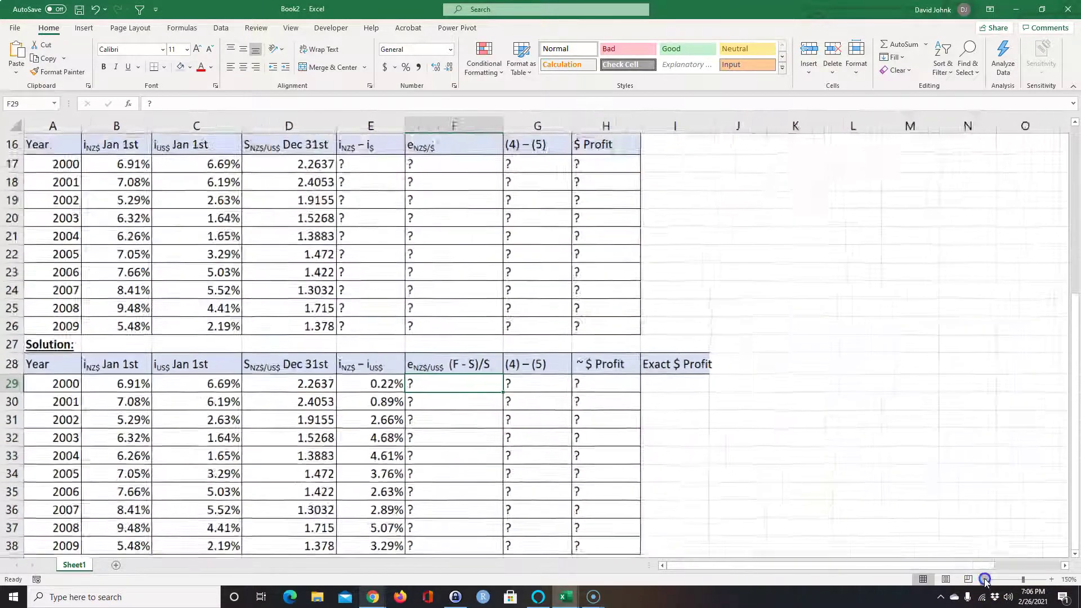
- Paste the IRP formulas picture at K24 and move it beside the Solution table
scroll(700, 321, "down", 2)
left_click(691, 191)
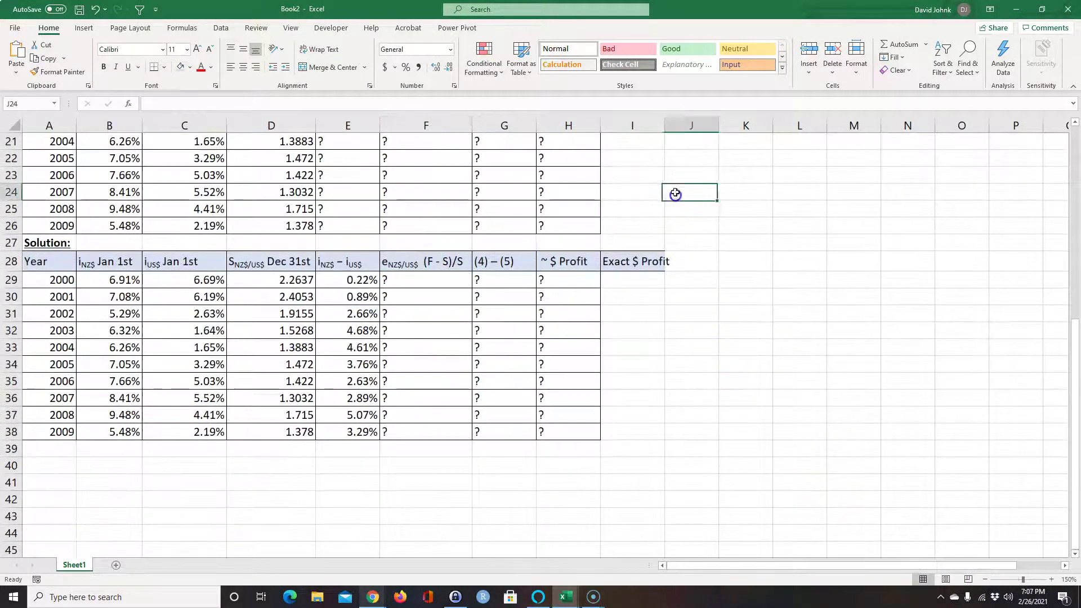
left_click(747, 192)
key("ctrl+v")
left_click_drag(754, 174, 690, 363)
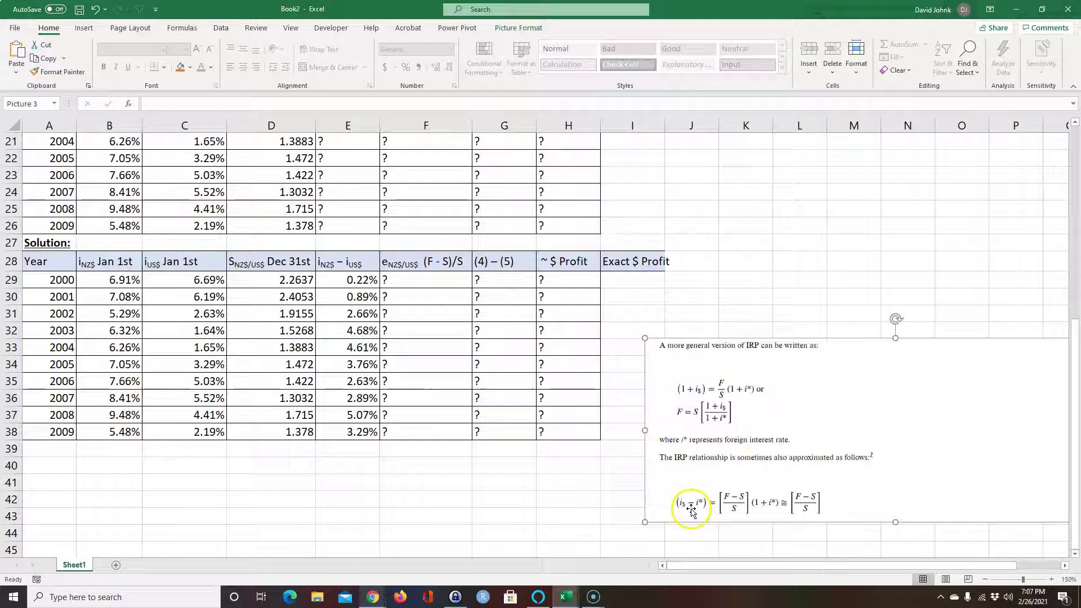
left_click(334, 259)
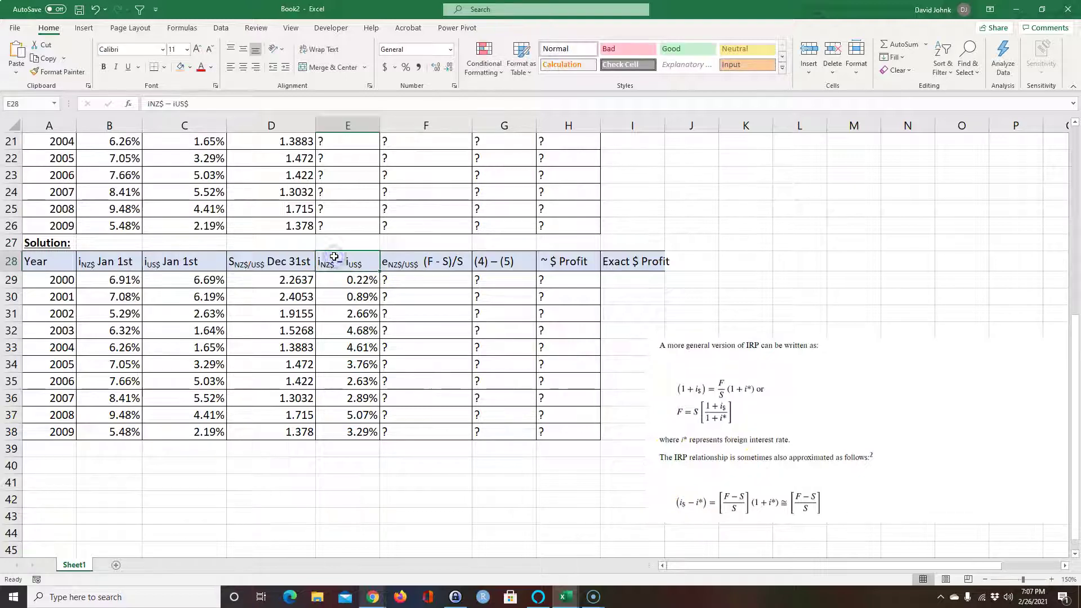
scroll(555, 267, "up", 5)
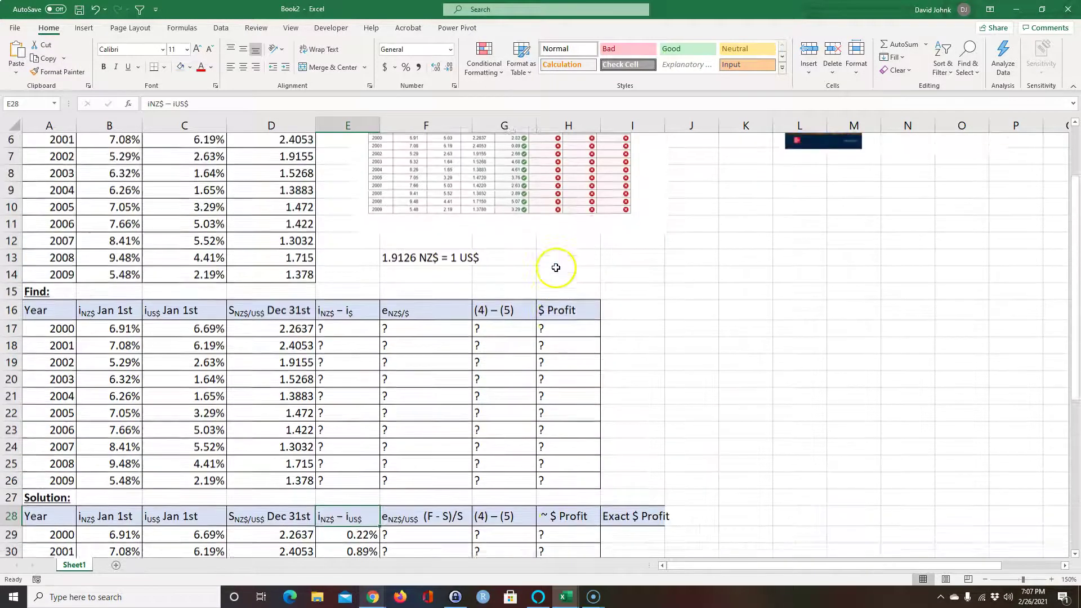
scroll(556, 268, "up", 2)
scroll(588, 261, "down", 3)
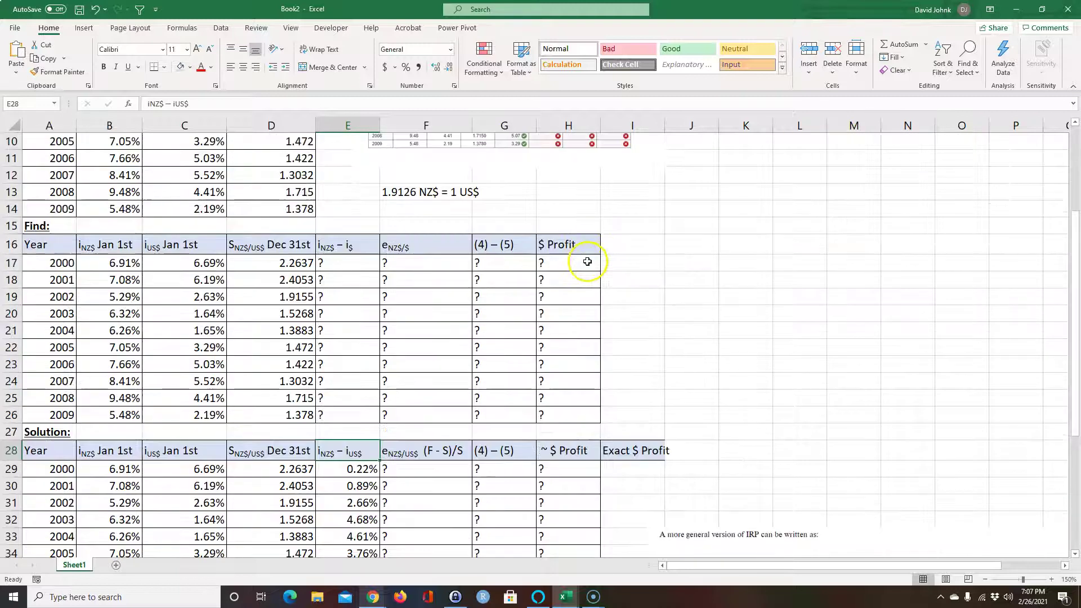
scroll(429, 434, "down", 1)
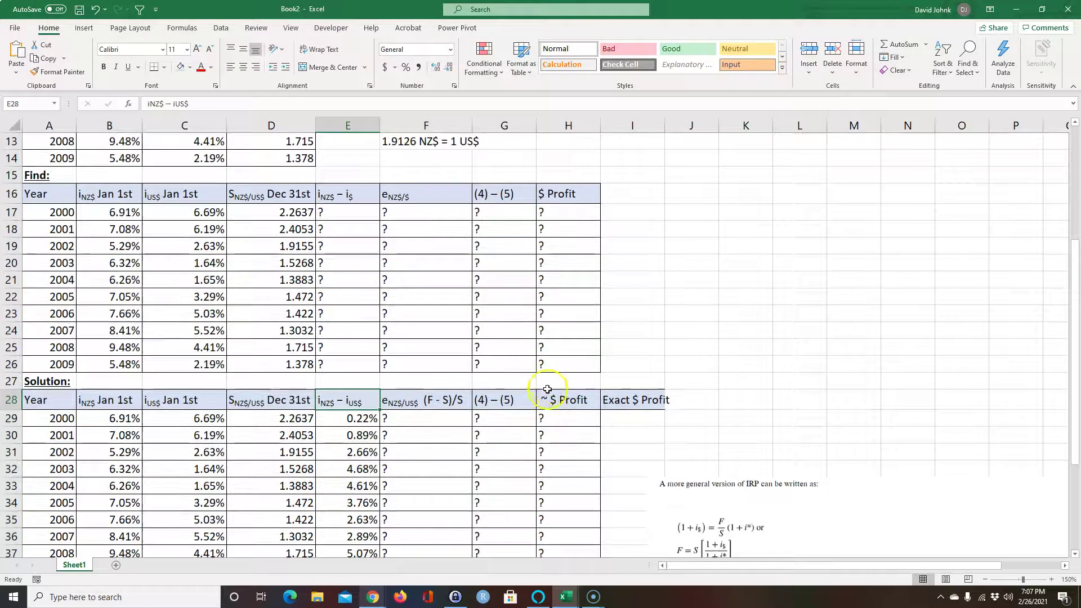
left_click(549, 397)
scroll(579, 428, "down", 1)
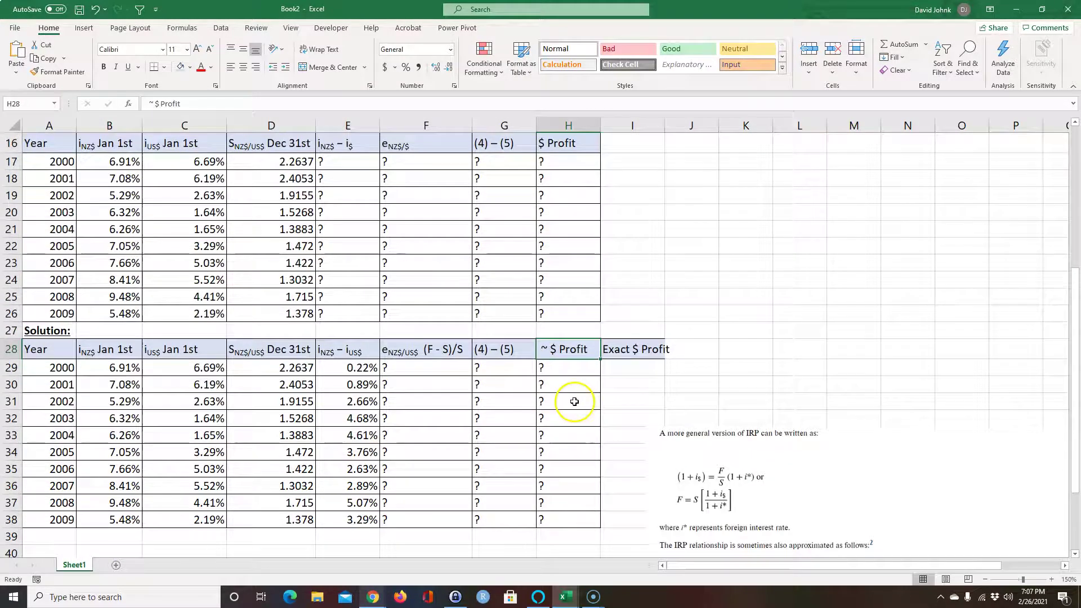
left_click_drag(632, 368, 636, 515)
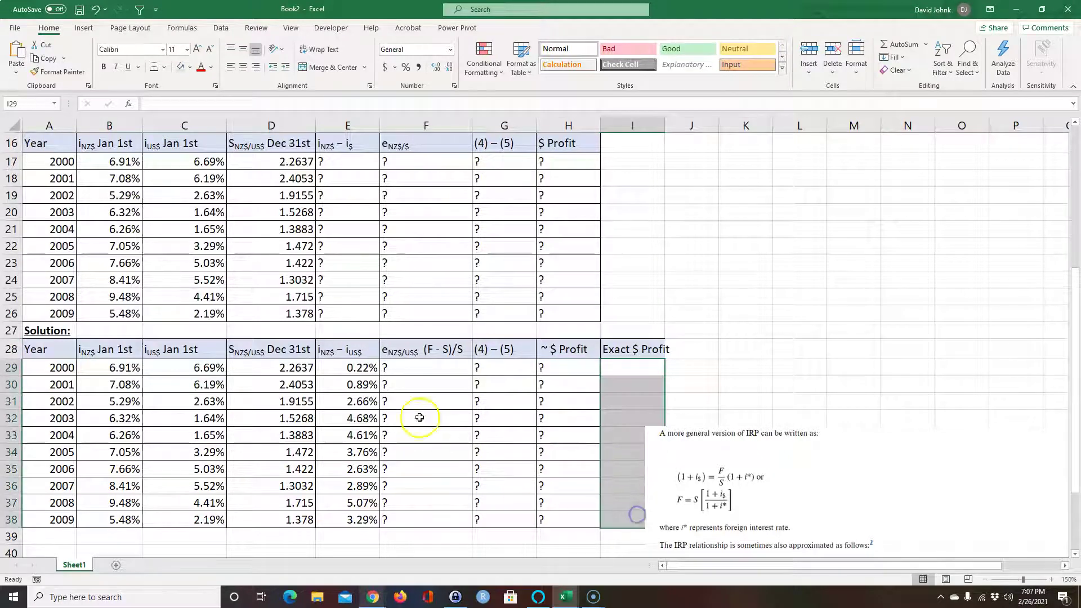
left_click(403, 345)
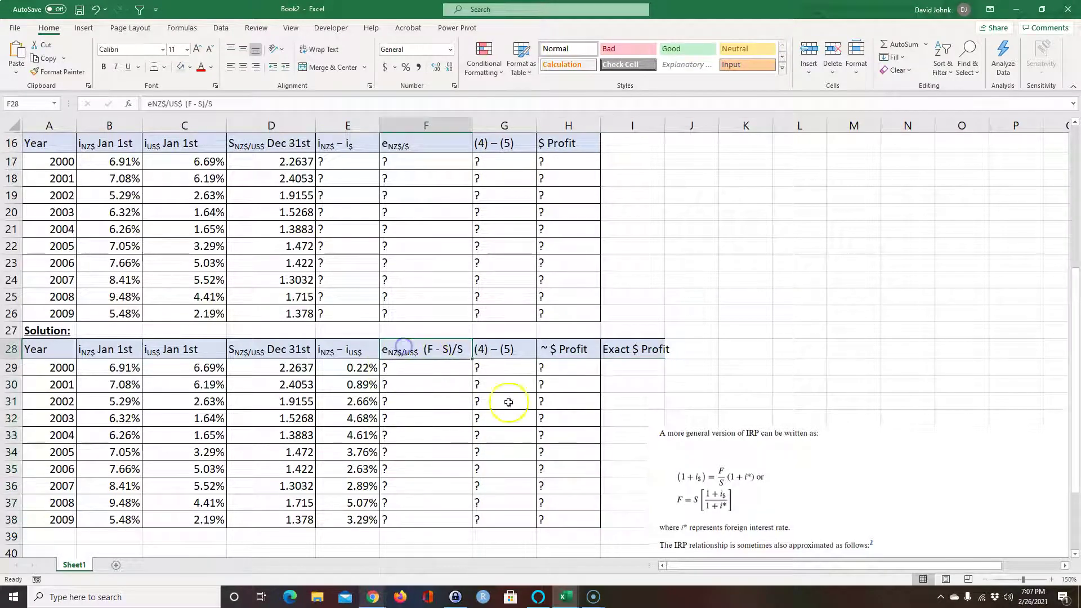
scroll(765, 453, "down", 2)
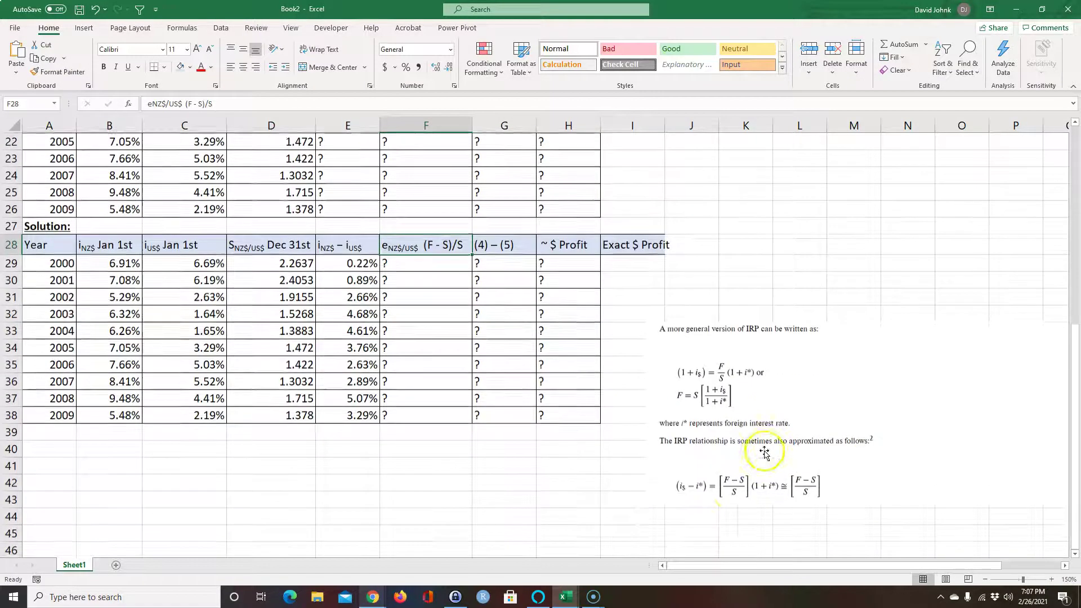
left_click_drag(933, 470, 941, 433)
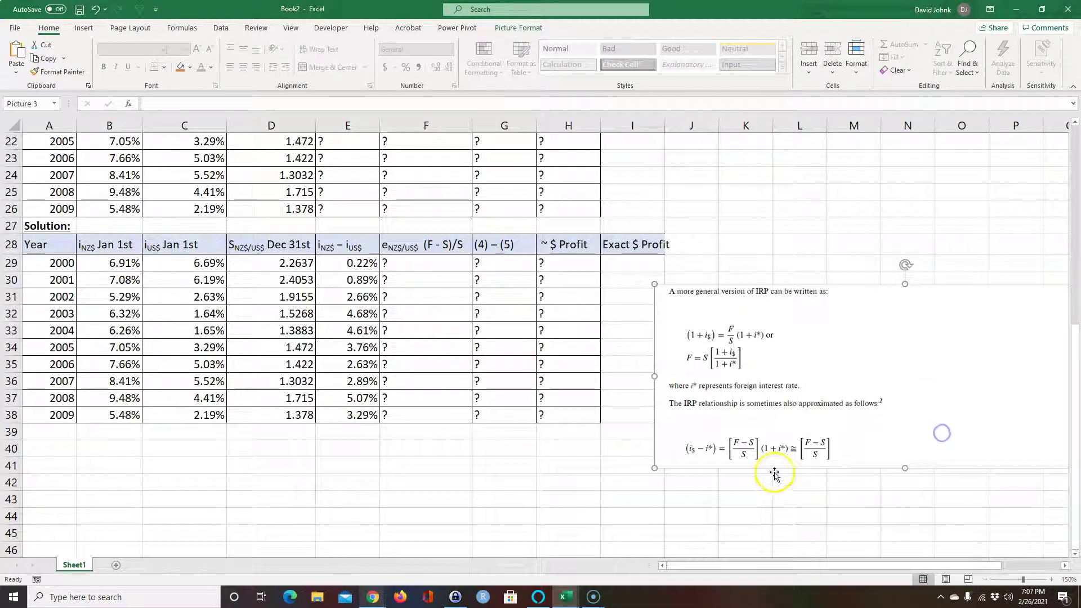
left_click(427, 260)
scroll(413, 495, "up", 3)
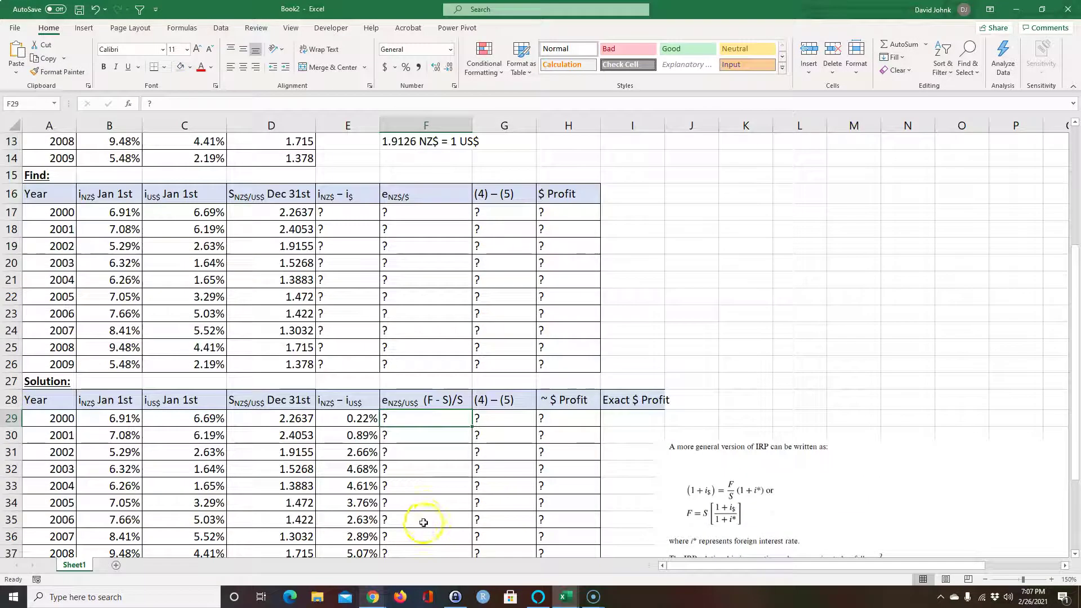
- Enter =(D29-B3)/B3 in F29 for the 2000 exchange-rate change
type("=")
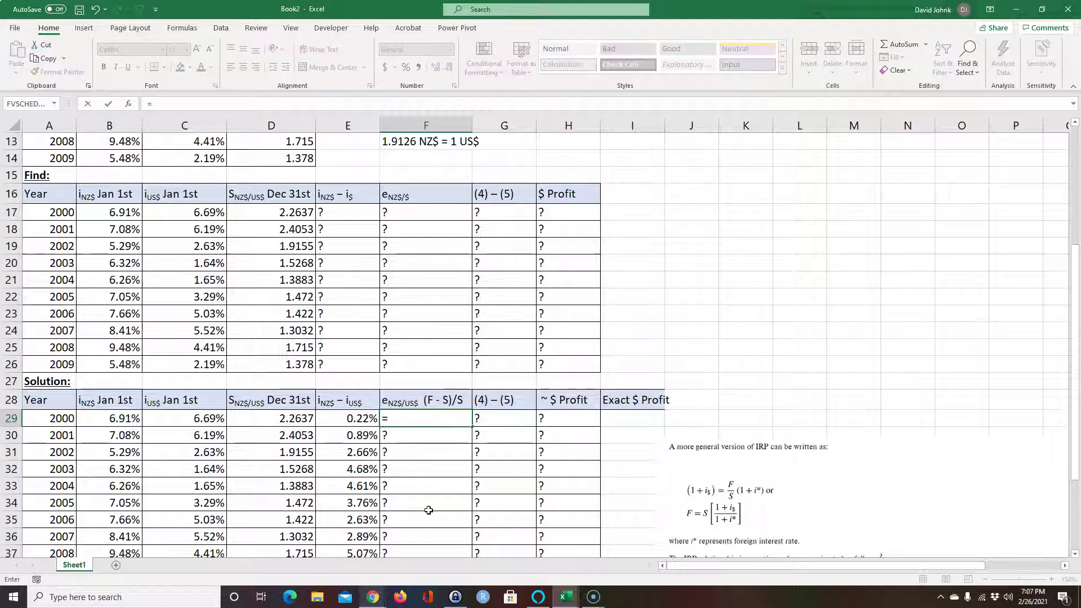
left_click(280, 419)
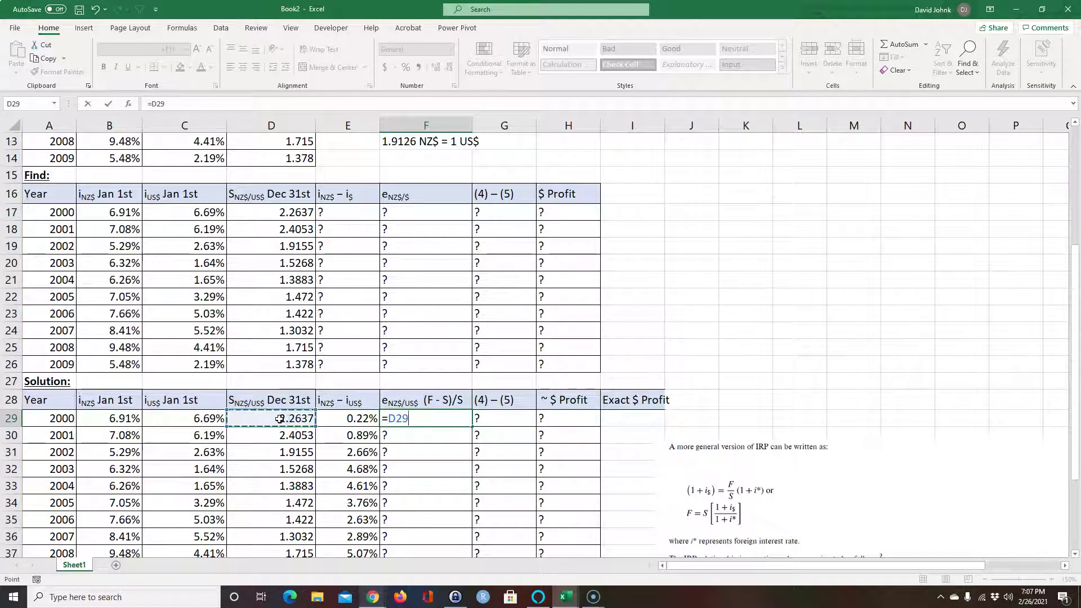
left_click(389, 420)
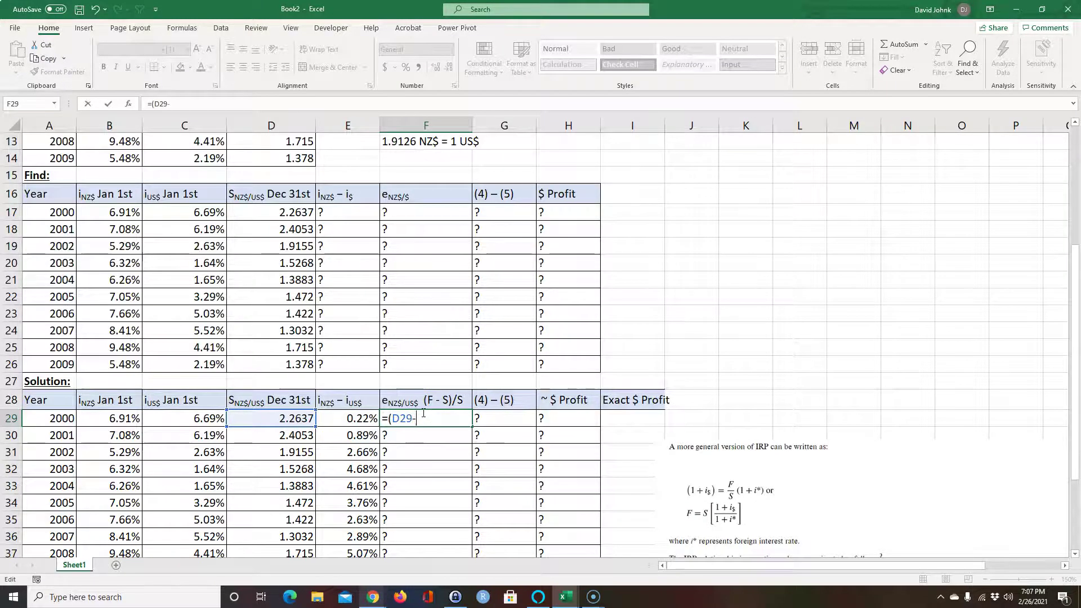
scroll(422, 400, "up", 4)
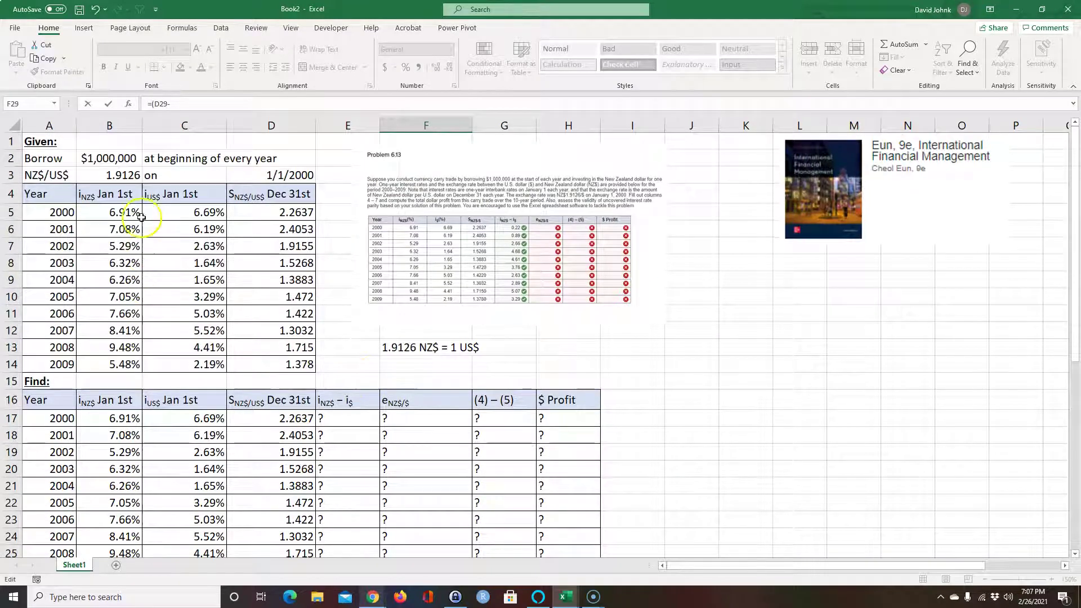
left_click(126, 176)
scroll(415, 391, "down", 3)
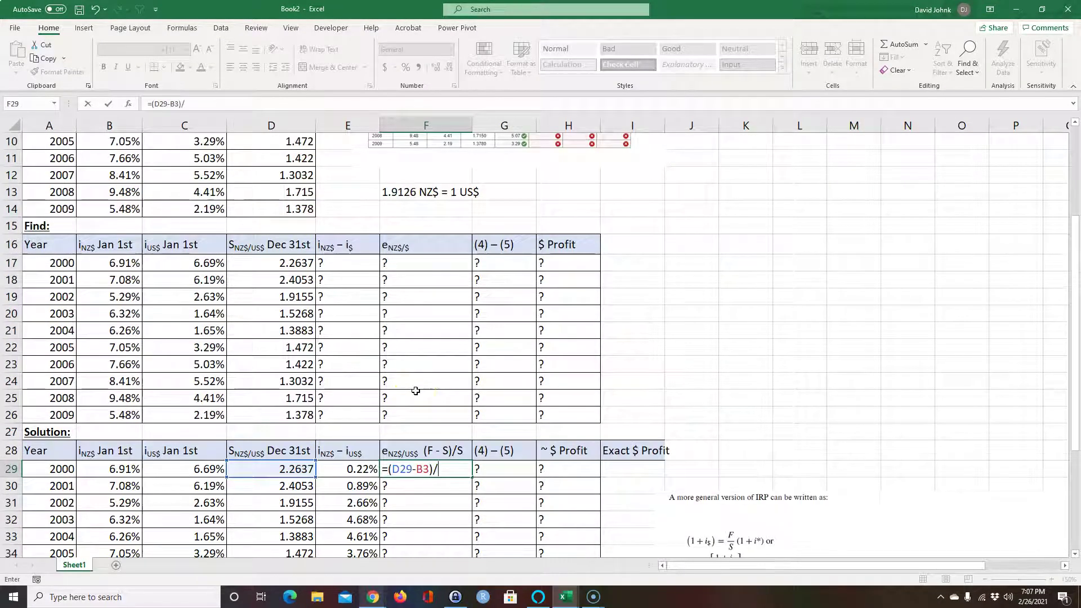
type(")/")
scroll(416, 391, "up", 3)
left_click(123, 175)
key("Return")
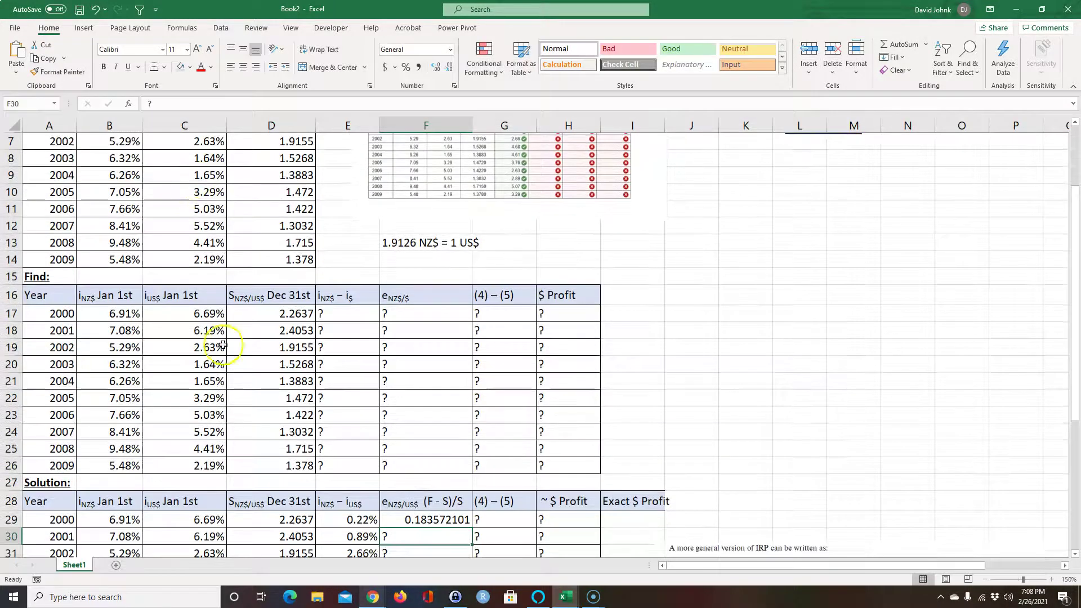
- Format F29 as a percentage with two decimals, showing 18.36%
left_click(428, 521)
scroll(428, 521, "down", 1)
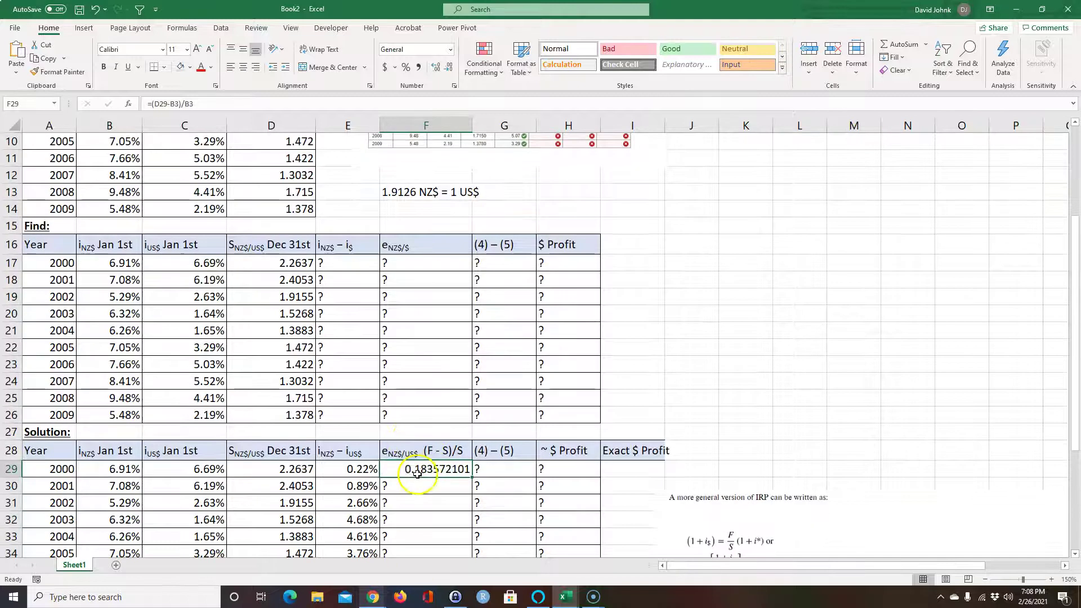
left_click(406, 67)
left_click(436, 67)
left_click(436, 67)
left_click(436, 67)
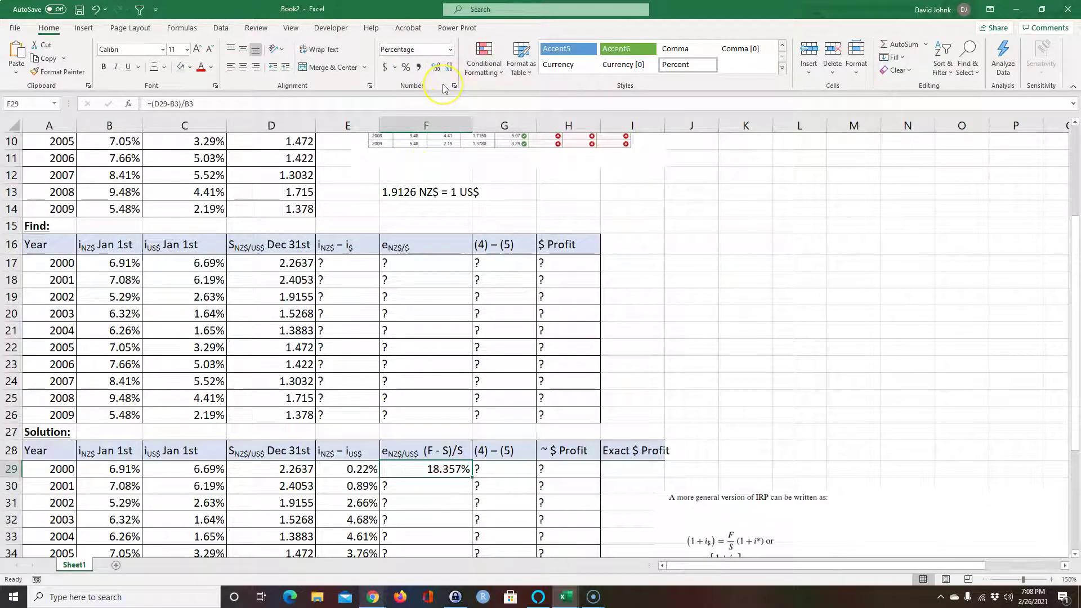
scroll(811, 282, "down", 1)
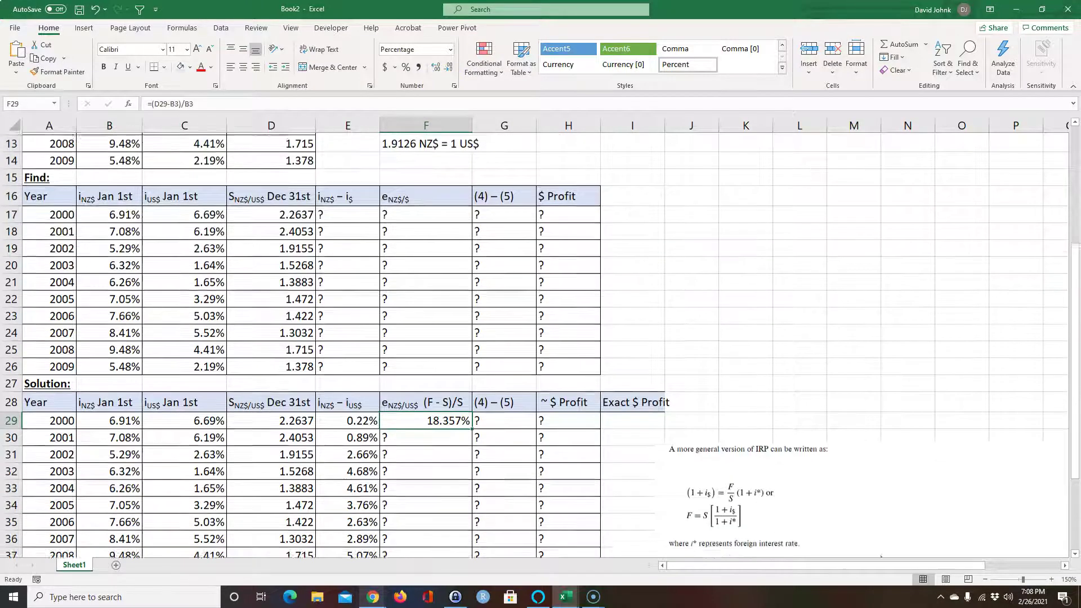
scroll(811, 281, "up", 2)
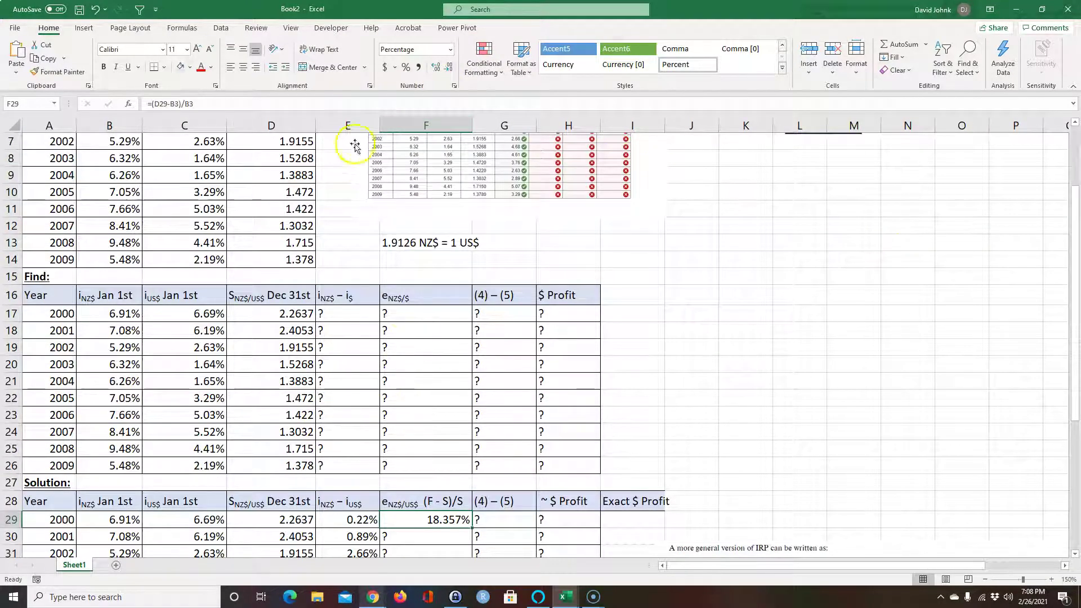
left_click(437, 67)
left_click(450, 67)
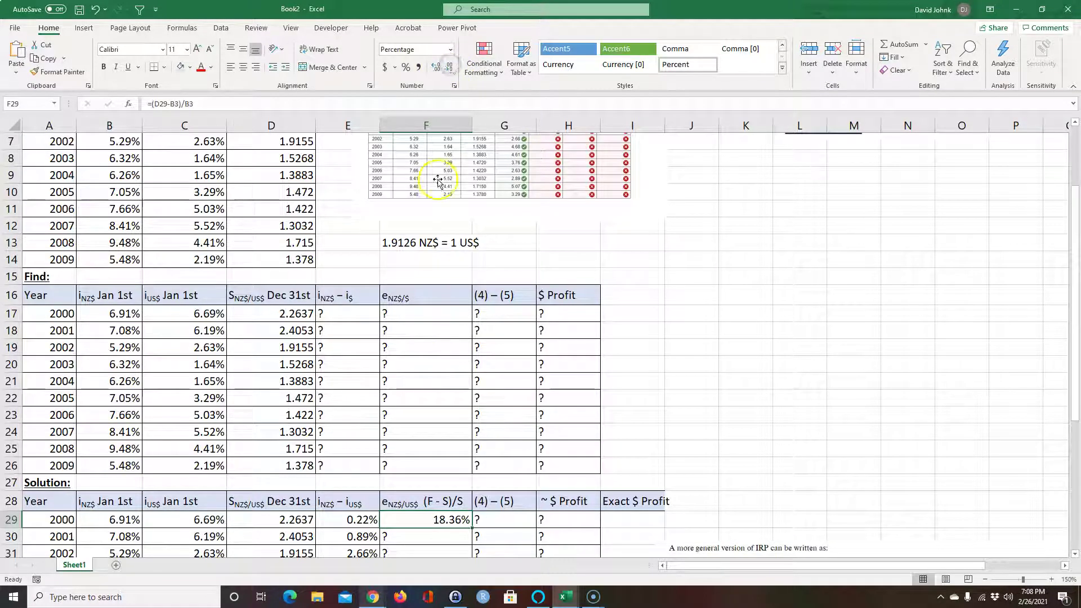
left_click(423, 553)
scroll(403, 478, "down", 1)
left_click(352, 437)
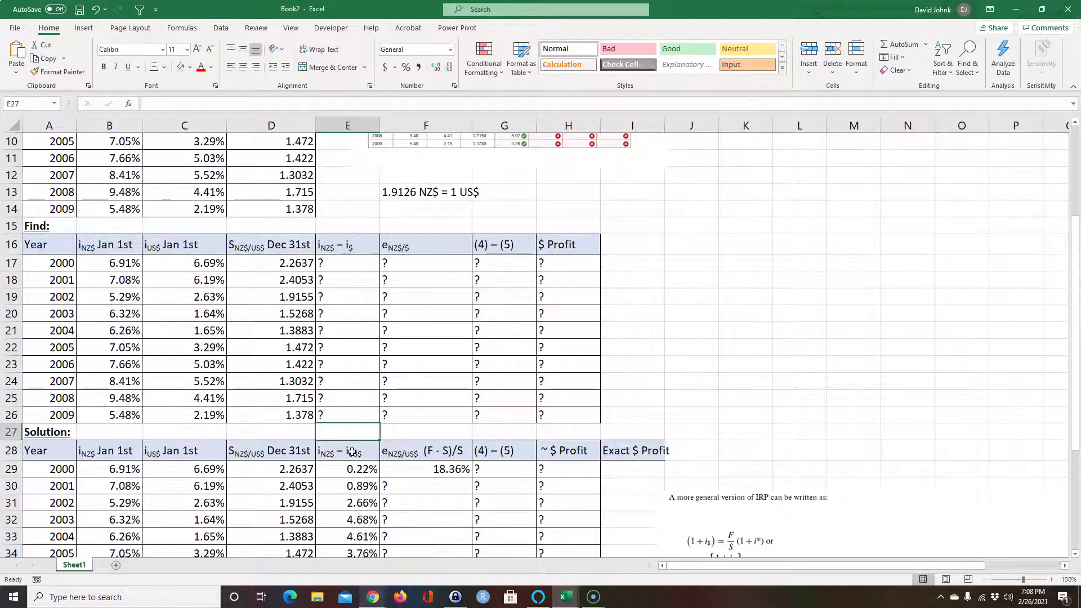
- Label E27 as 4 and F27 as 5
type("4")
key("Tab")
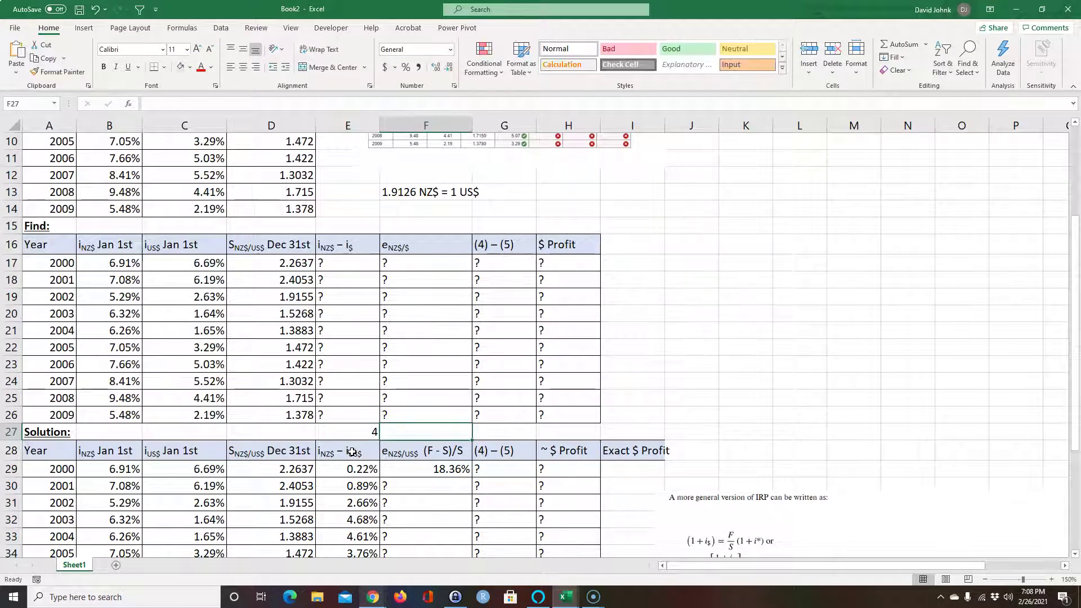
type("5")
key("Tab")
- Enter =E29-F29 in G29, giving -18.14%
left_click(499, 468)
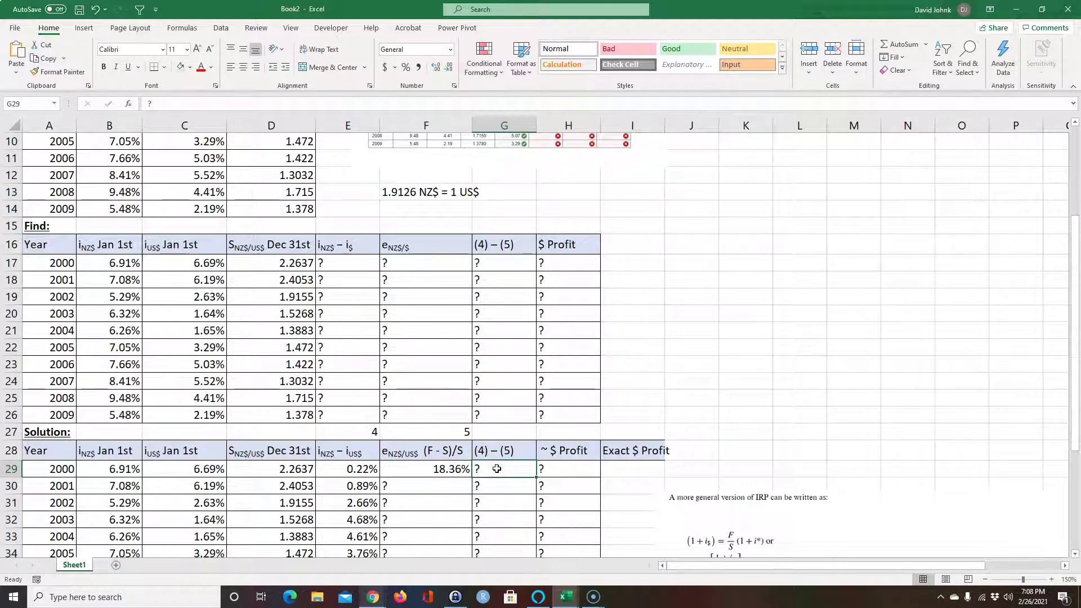
type("=")
left_click(350, 468)
type("-")
left_click(448, 469)
key("Return")
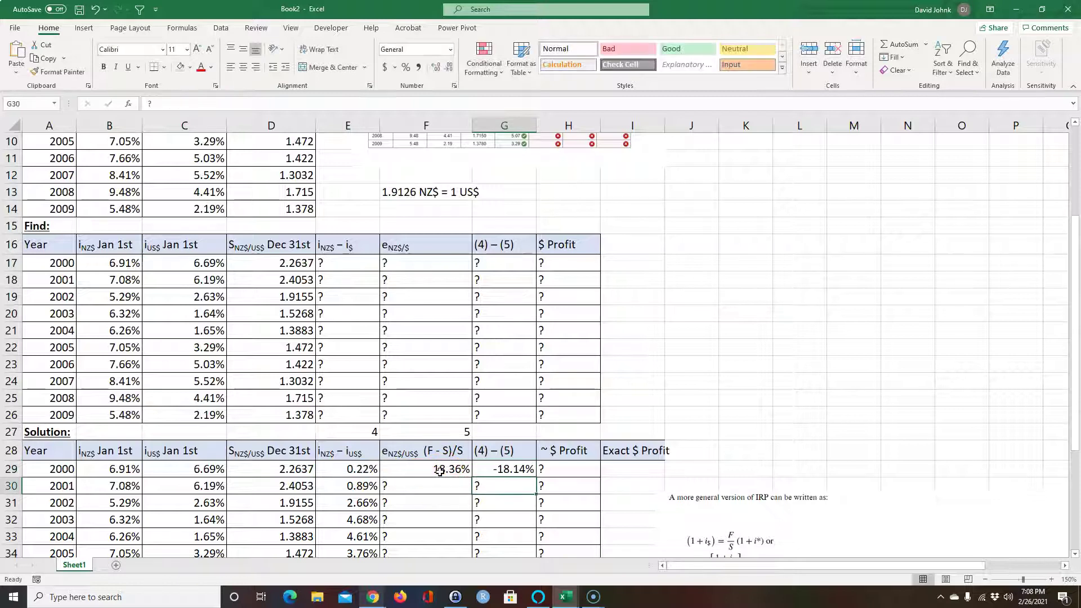
left_click(568, 472)
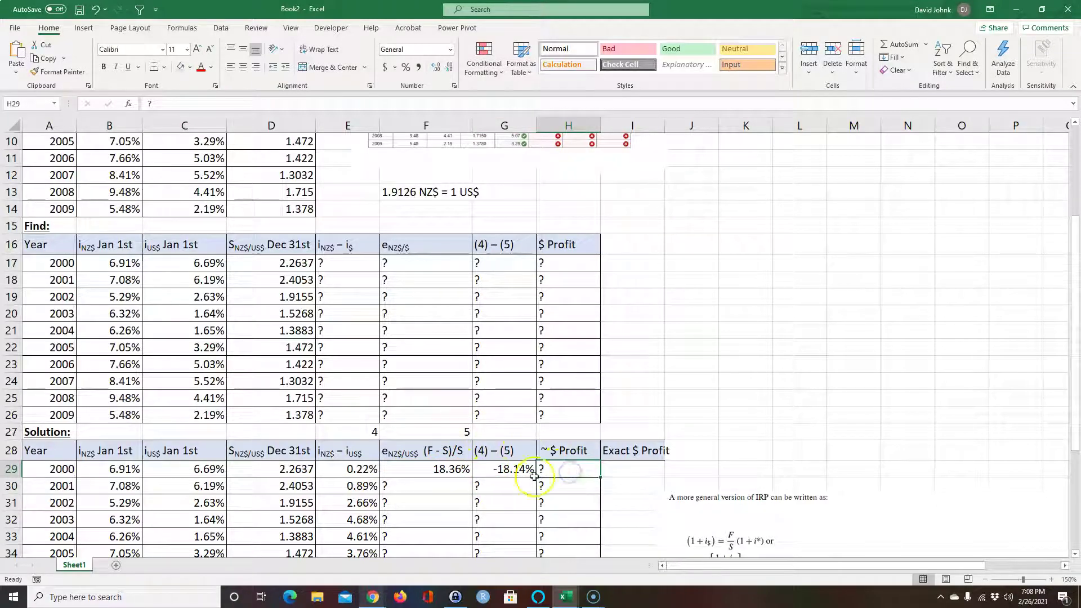
- Enter =B2*G29 in H29 for the approximate 2000 profit of ($181,372.10)
type("=")
scroll(352, 445, "up", 3)
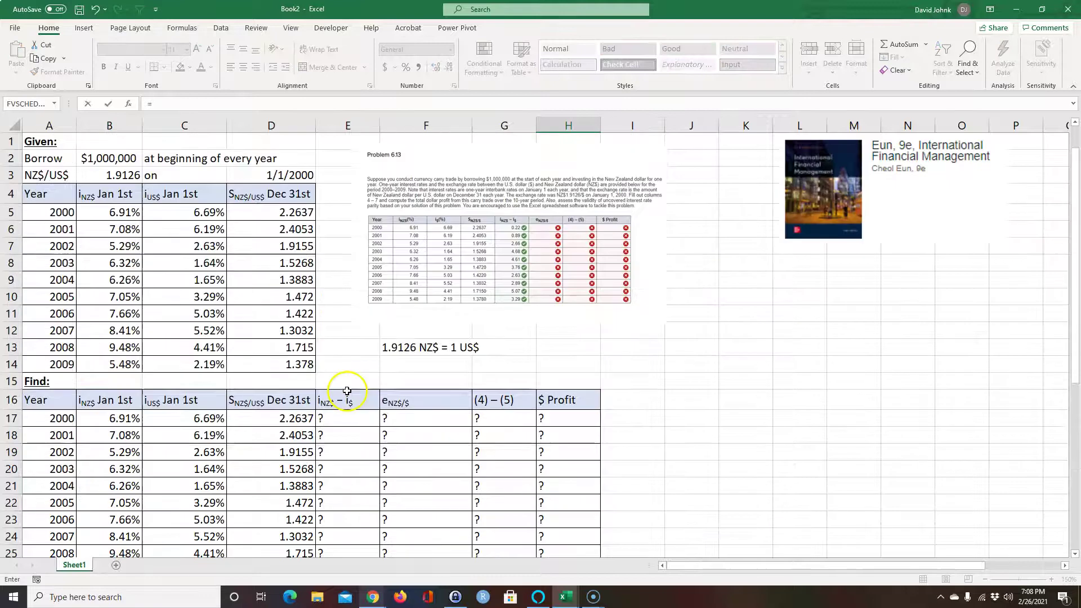
left_click(111, 162)
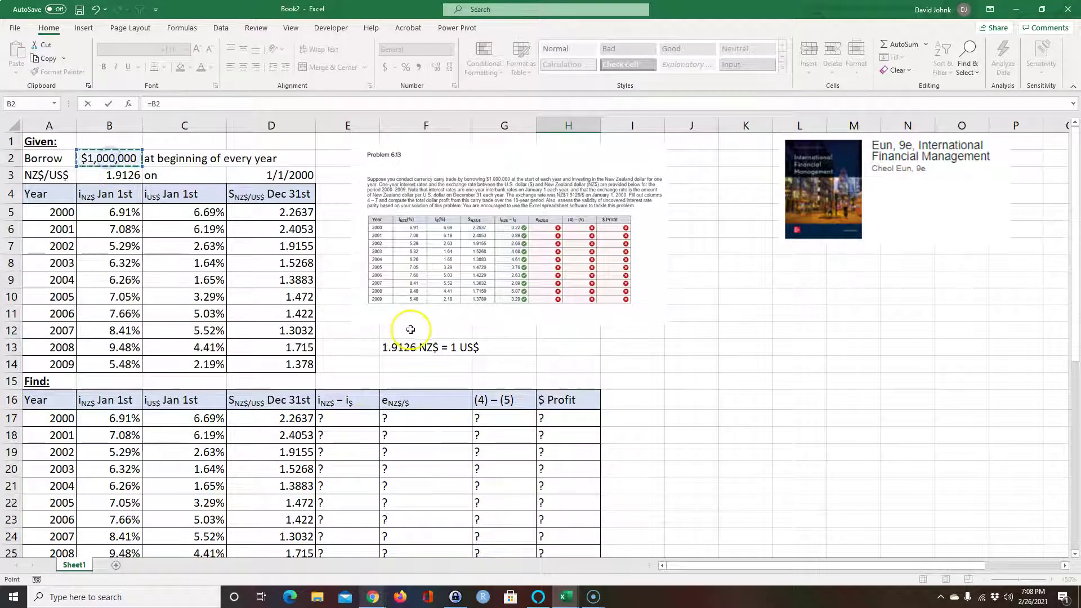
scroll(423, 332, "down", 3)
type("*")
left_click(516, 469)
key("Return")
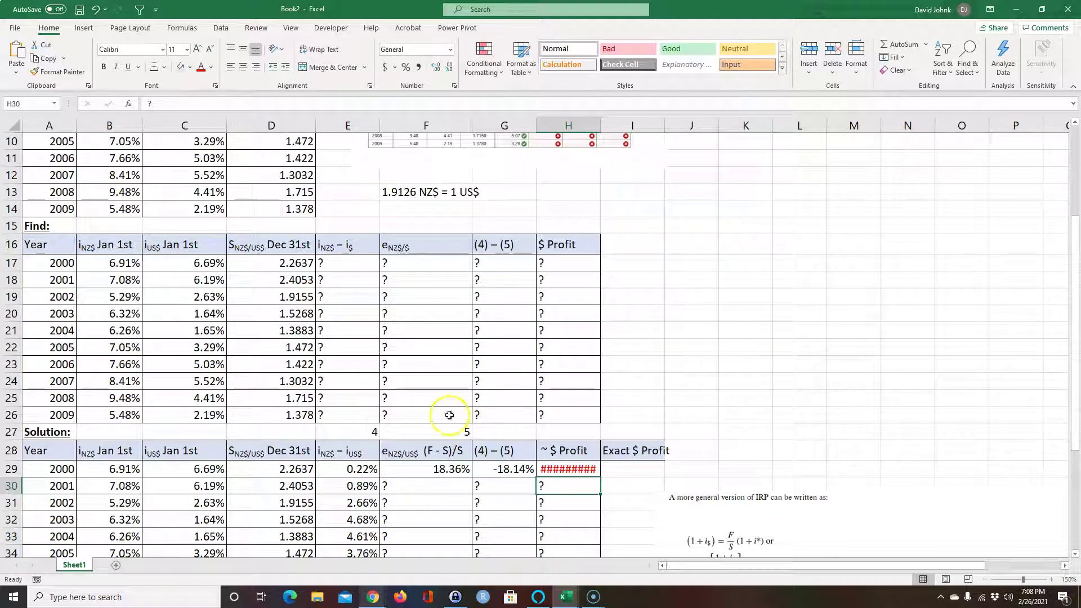
- AutoFit column H, check the row 29 values, and widen column I
double_click(601, 119)
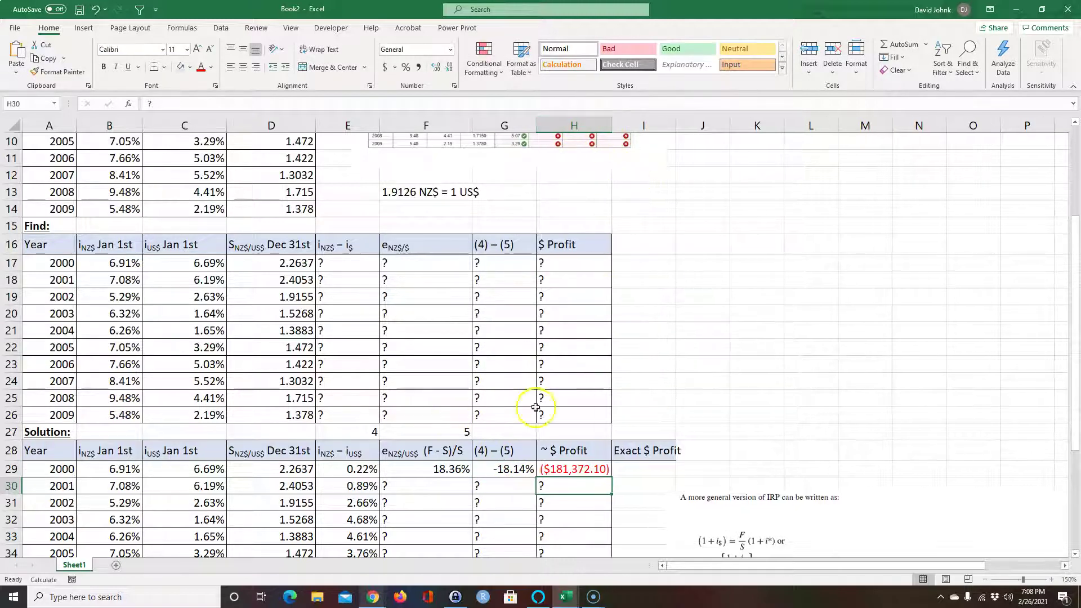
left_click(516, 515)
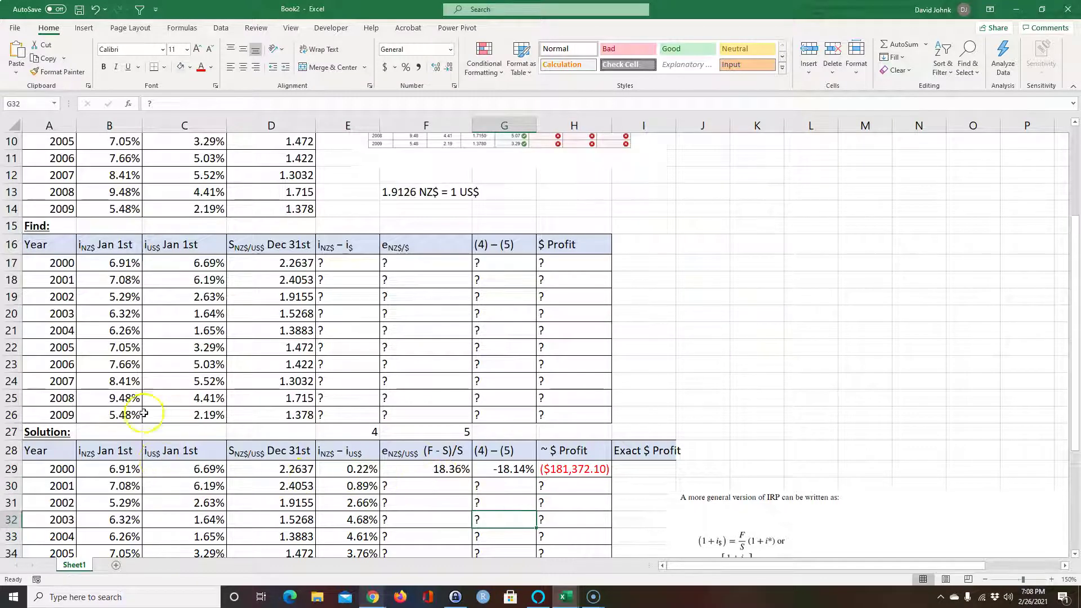
left_click_drag(113, 470, 161, 470)
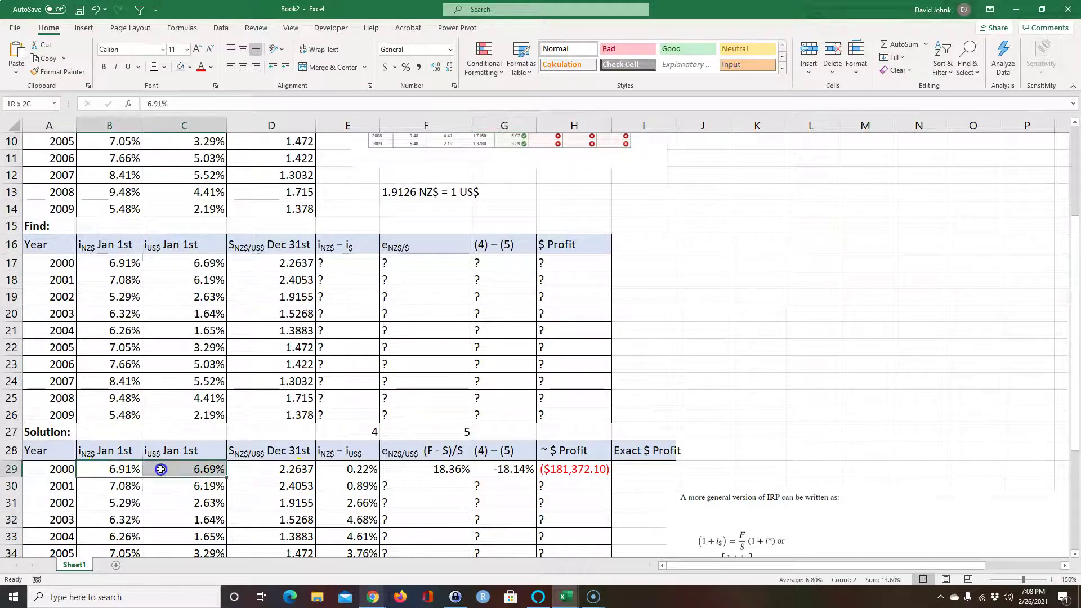
left_click(298, 474)
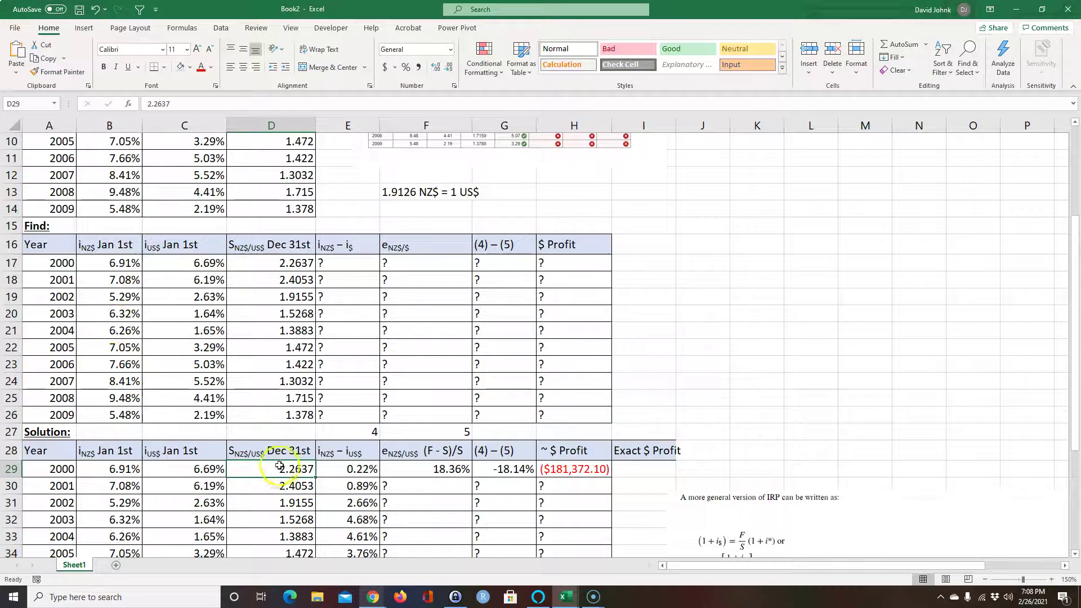
left_click(563, 471)
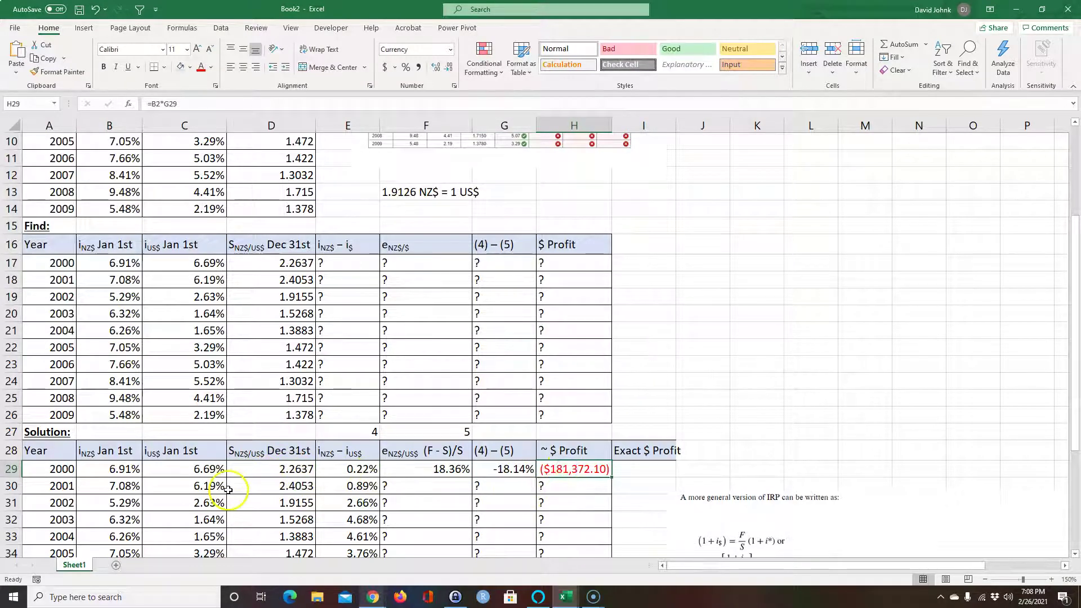
left_click_drag(676, 122, 711, 121)
- Move the IRP picture up and compute F30's 2001 exchange-rate change from D30 against D29
left_click_drag(692, 496, 767, 289)
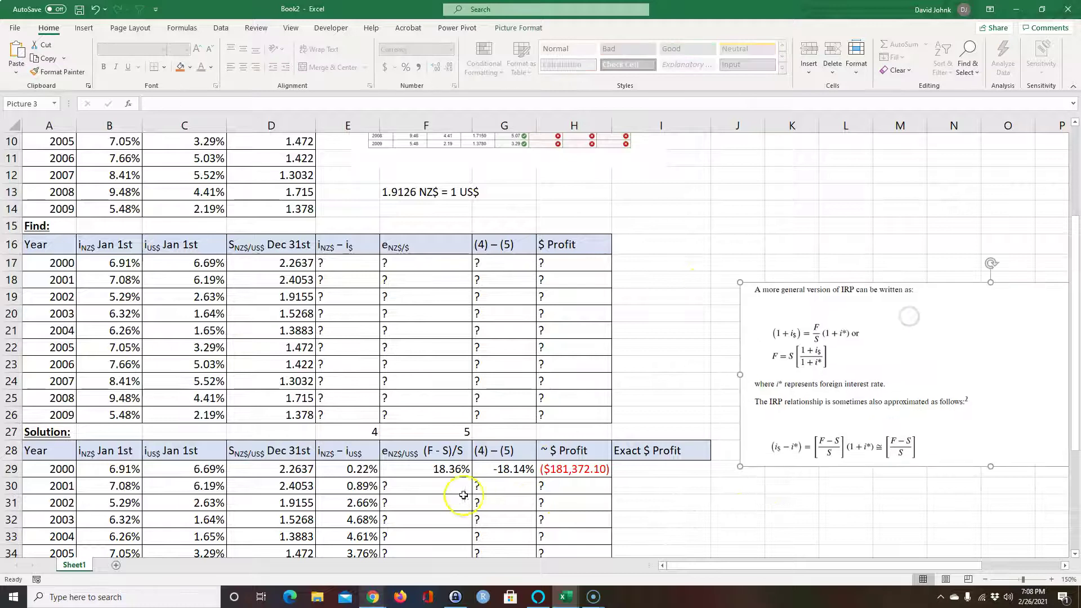
left_click(431, 486)
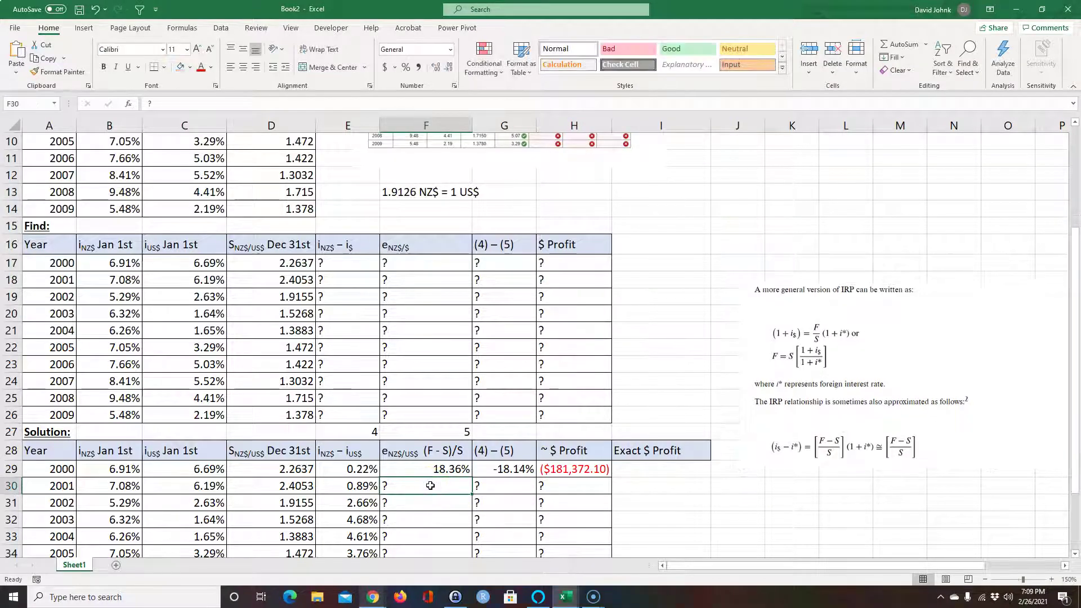
type("=(")
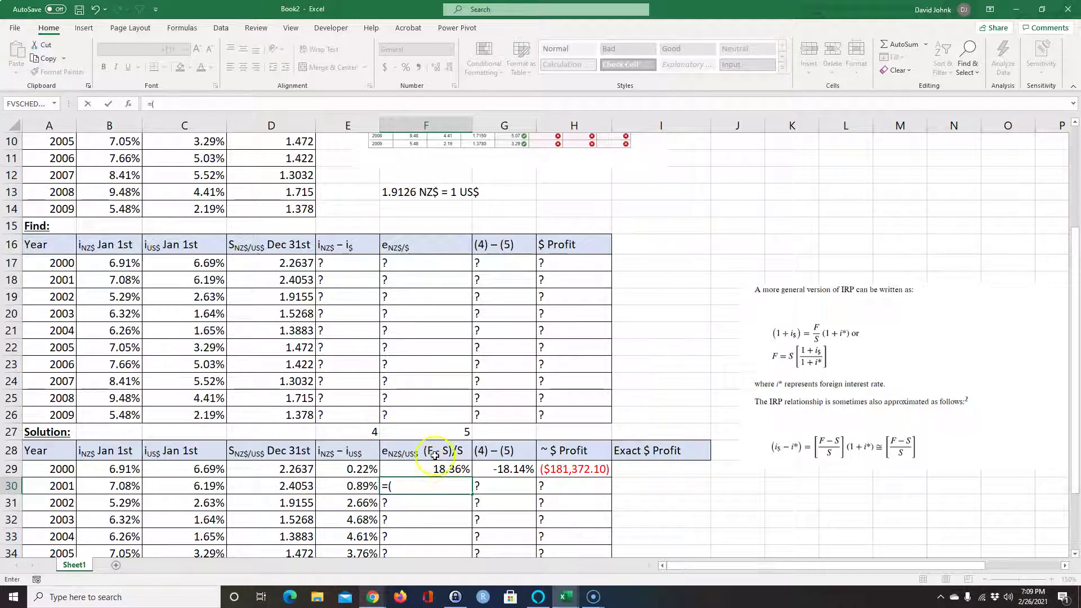
left_click(290, 486)
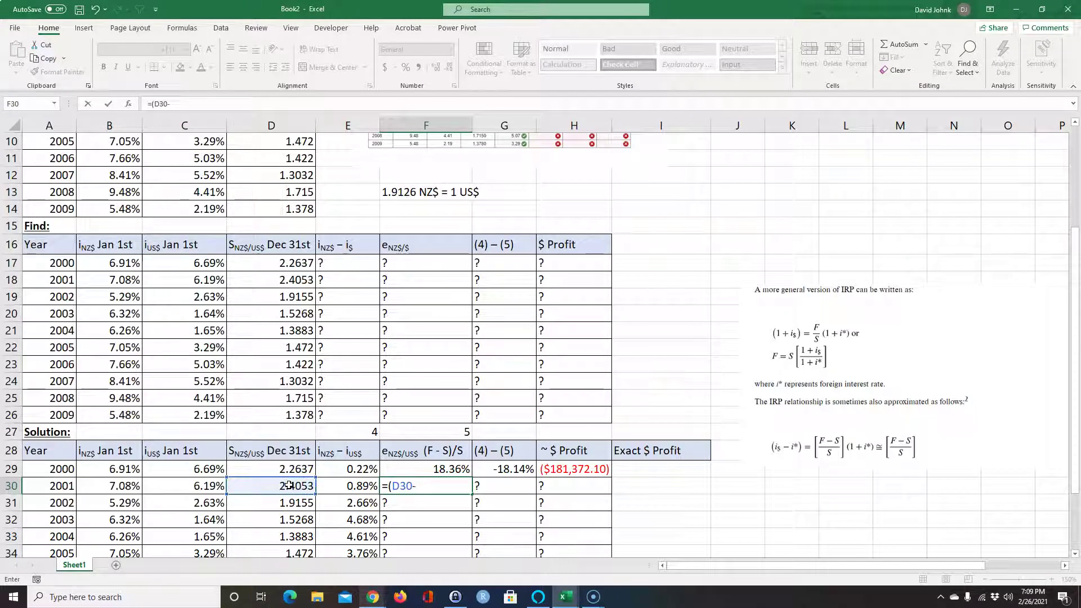
left_click(289, 471)
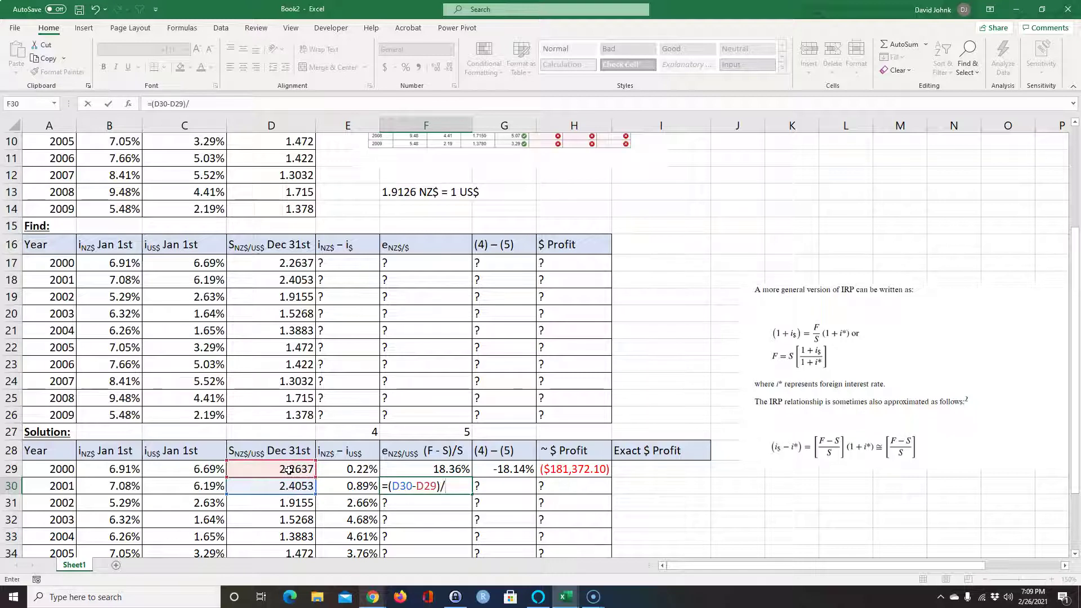
left_click(289, 470)
key("Return")
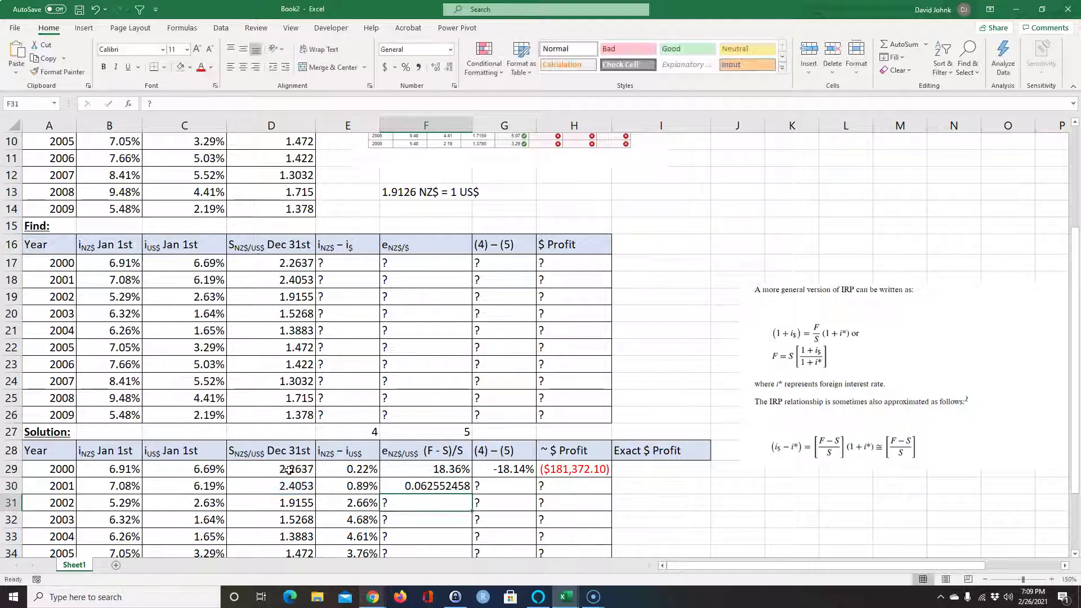
- Format F30 as a percentage, showing 6.26%
left_click(401, 488)
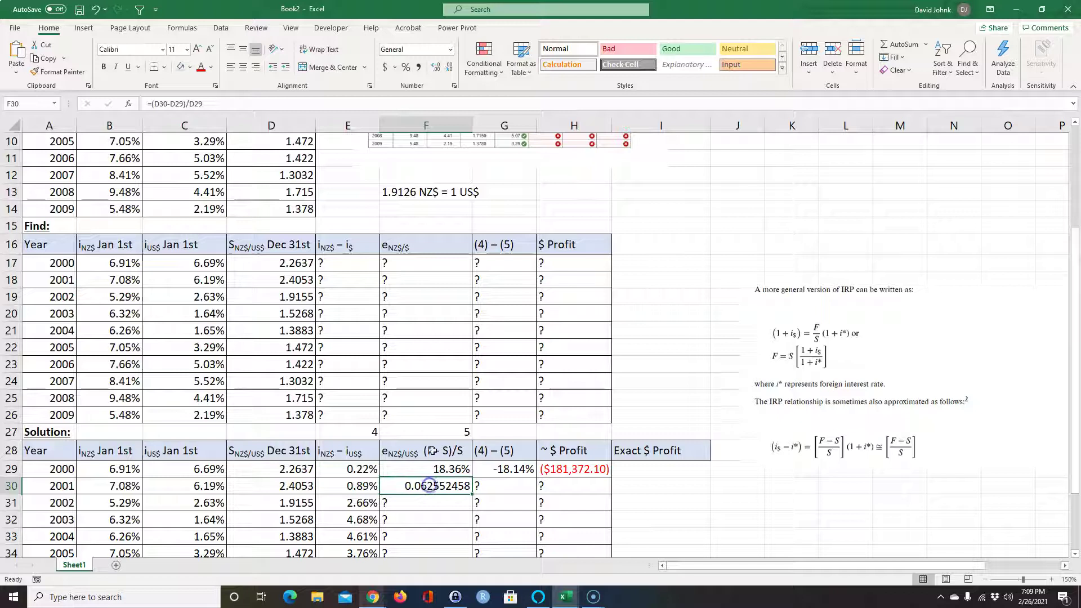
left_click(406, 67)
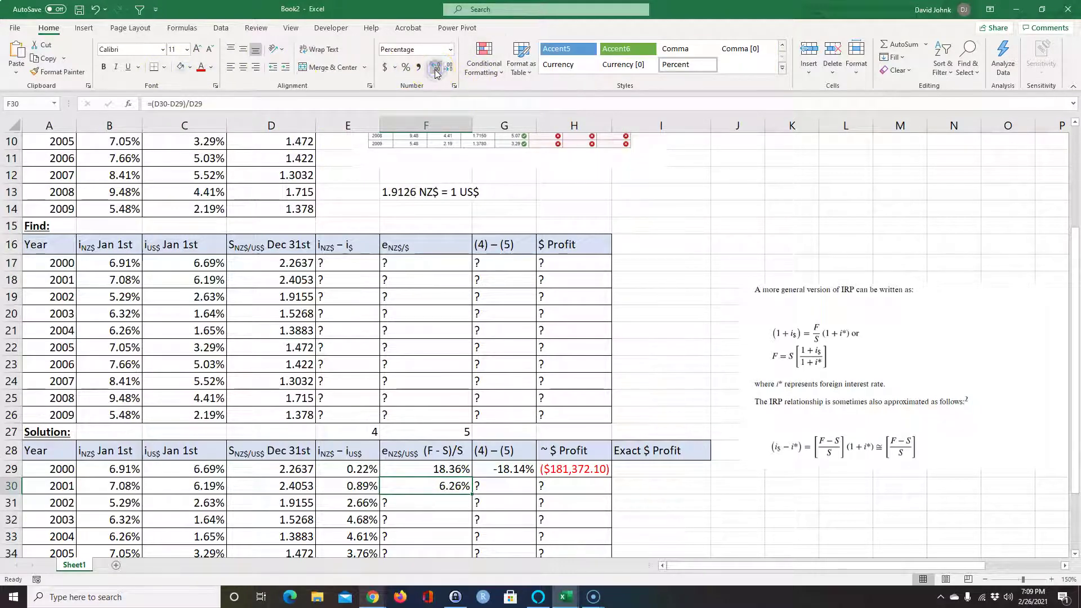
scroll(796, 208, "down", 1)
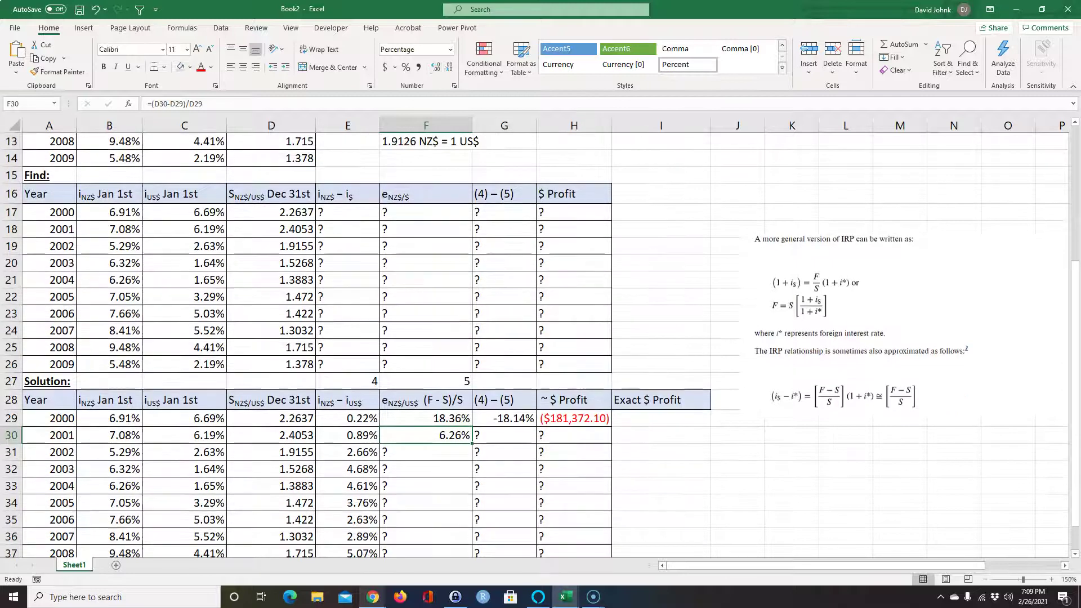
scroll(535, 344, "up", 2)
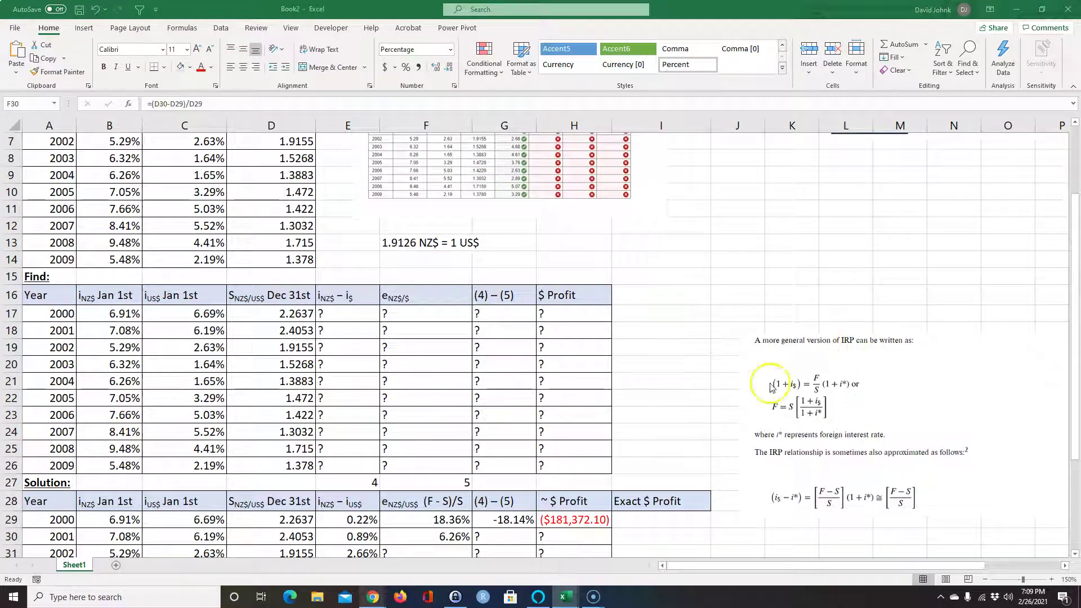
- Copy the (4) – (5) formula down to G30, giving -5.37%
left_click(469, 537)
left_click(502, 537)
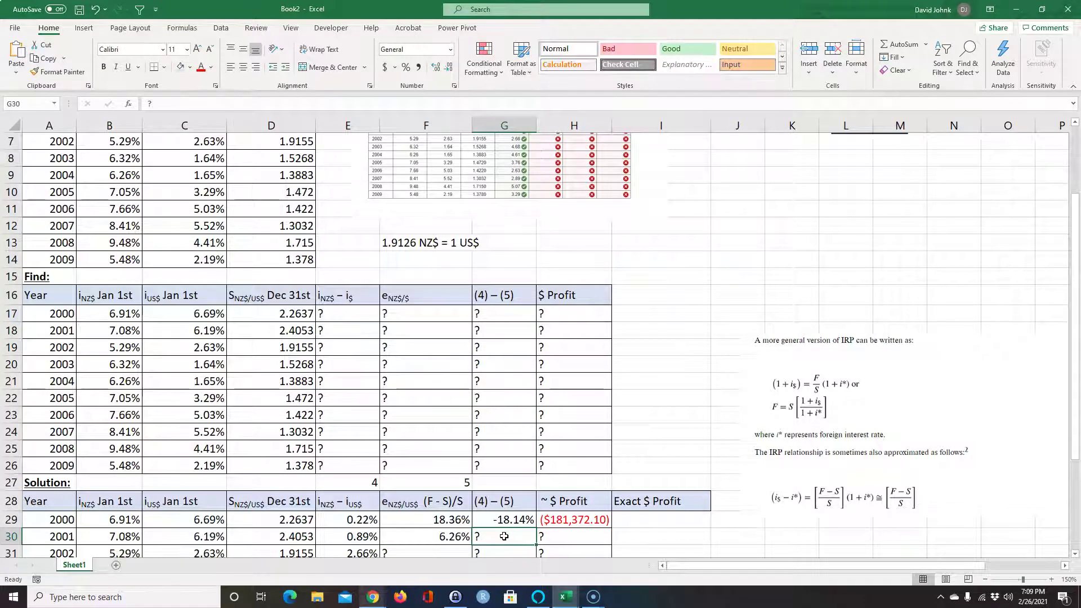
left_click(521, 520)
left_click_drag(536, 529, 533, 544)
scroll(580, 510, "down", 1)
- Enter =G30*$B$2 in H30 for the 2001 approximate profit of ($53,652.46)
left_click(582, 487)
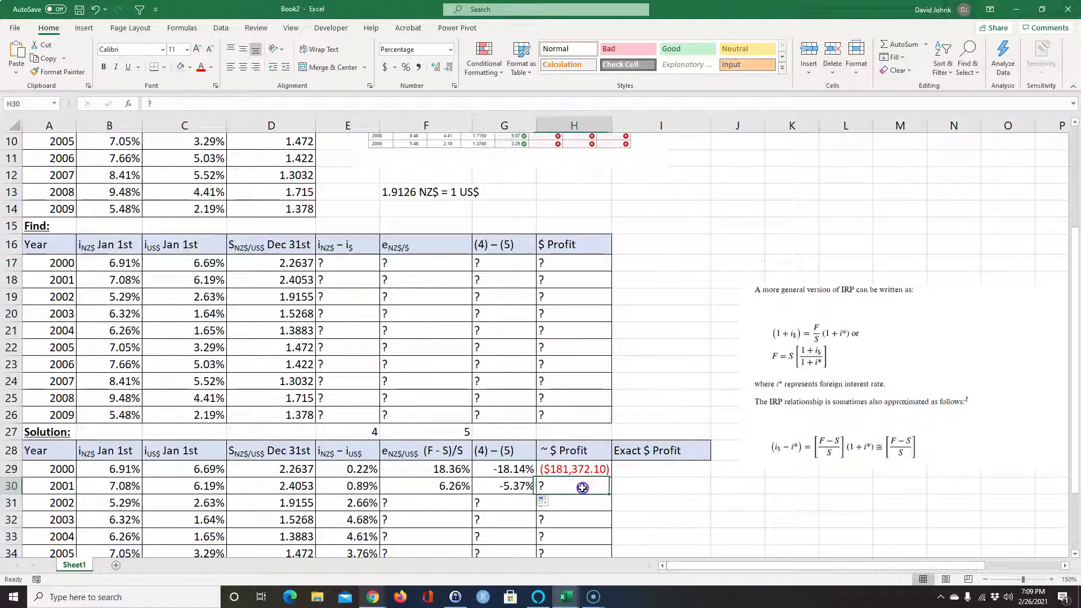
type("=")
left_click(498, 487)
type("*")
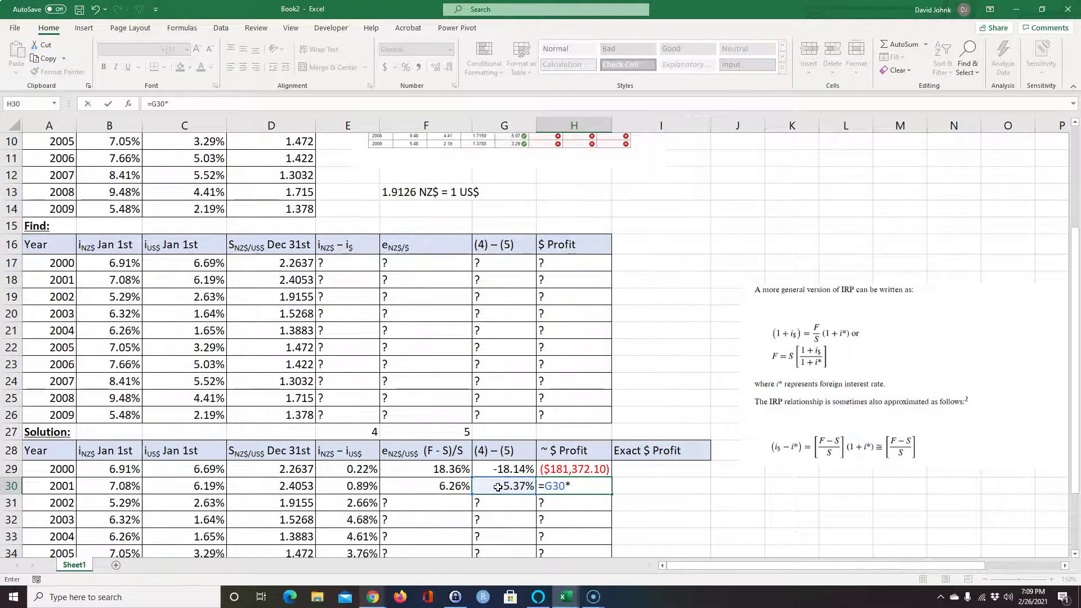
scroll(498, 488, "up", 3)
left_click(113, 159)
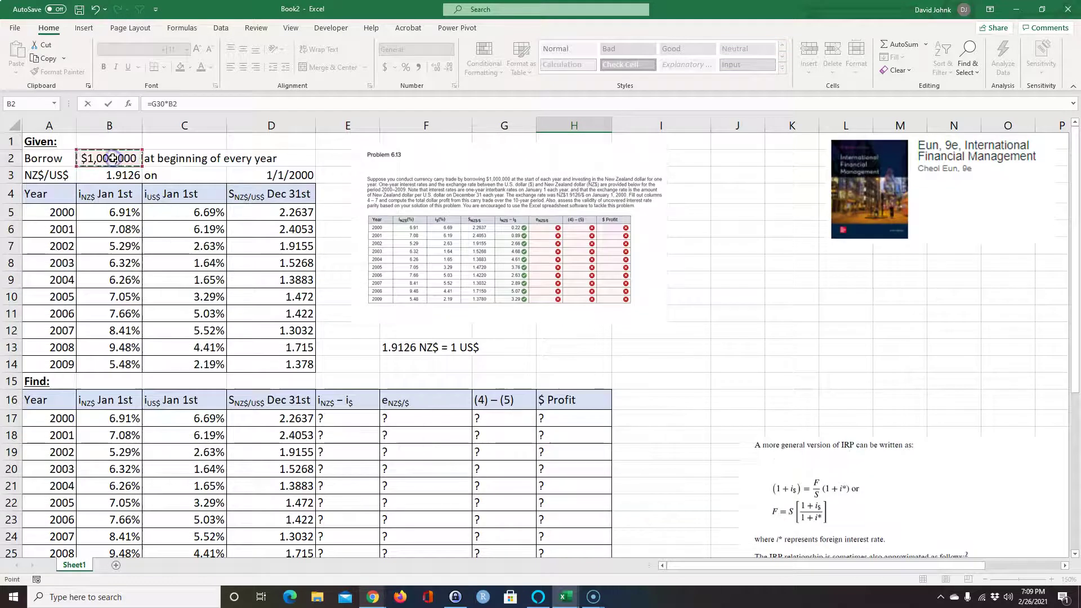
scroll(113, 160, "down", 6)
key("F4")
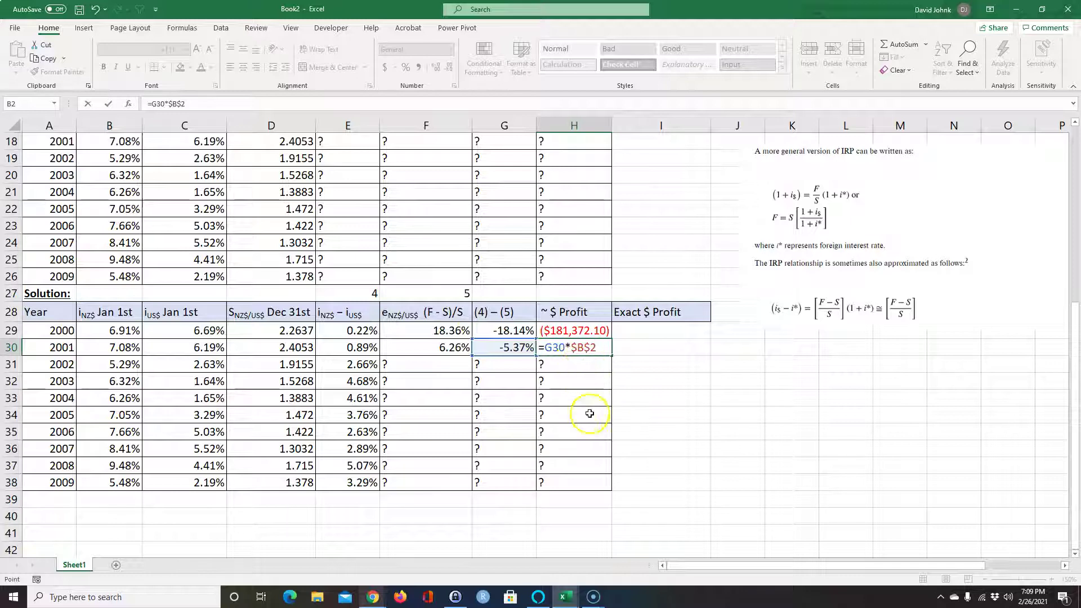
key("Return")
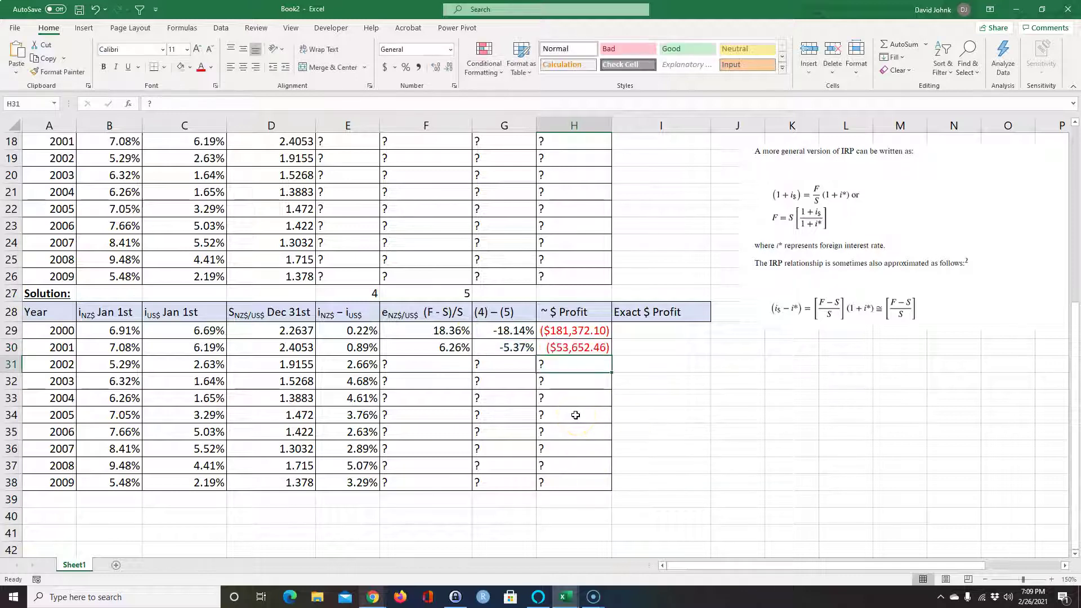
- Fill the 2001 F:H formulas down to row 38 for every year through 2009
left_click(572, 351)
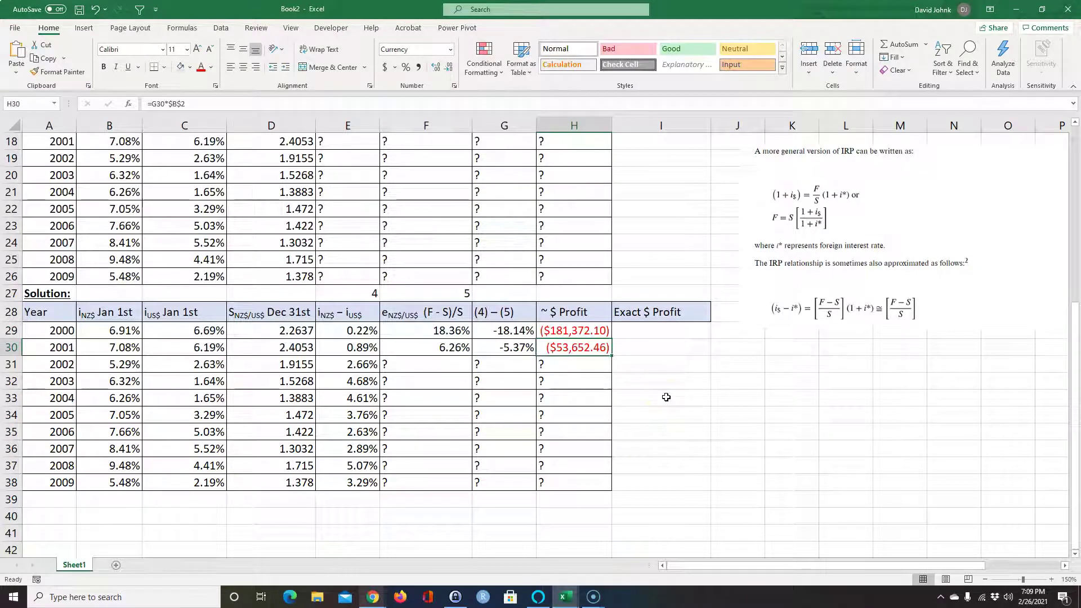
left_click_drag(415, 347, 601, 488)
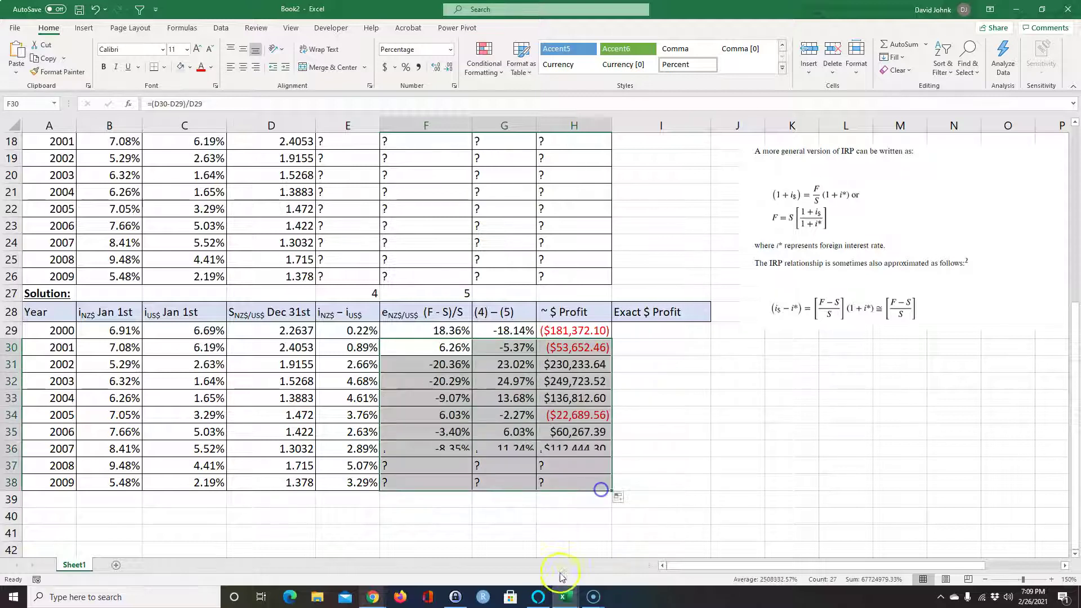
left_click(556, 527)
- Review the given rates and the computed 2000–2009 columns and profit formulas
left_click_drag(338, 332, 567, 496)
left_click_drag(112, 330, 282, 483)
left_click_drag(347, 331, 559, 480)
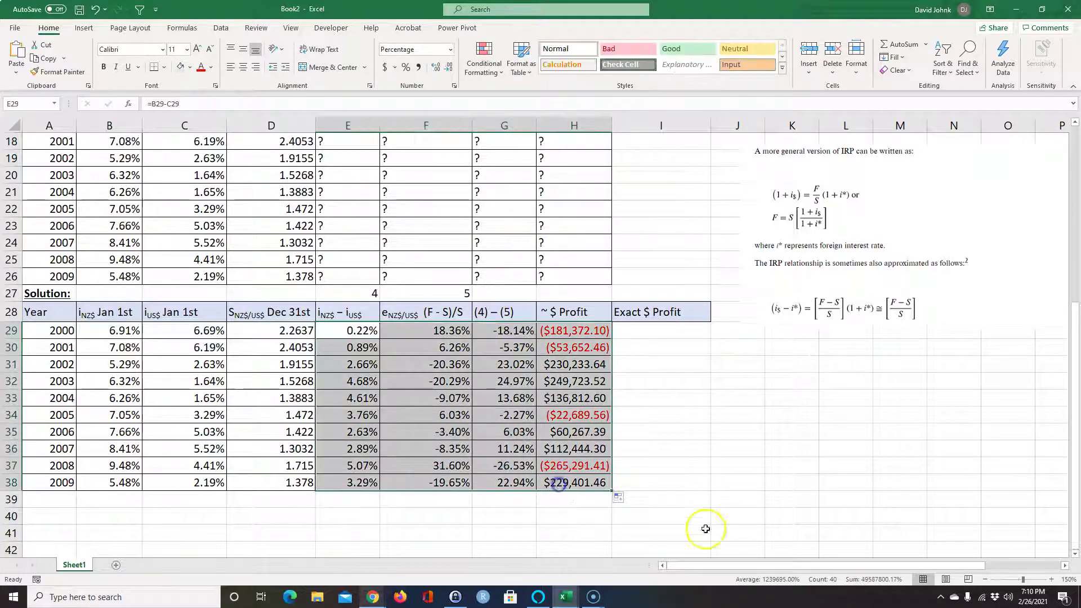
left_click(709, 518)
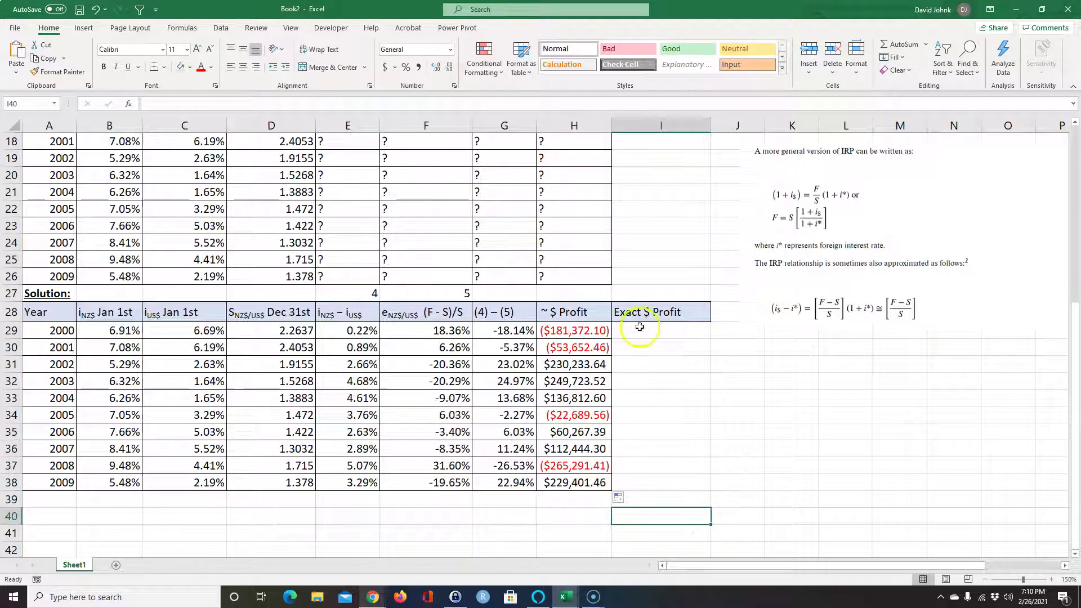
left_click(563, 332)
left_click(559, 353)
left_click(562, 384)
- Move the IRP equation picture right, clear of the Solution table
left_click_drag(820, 223, 903, 285)
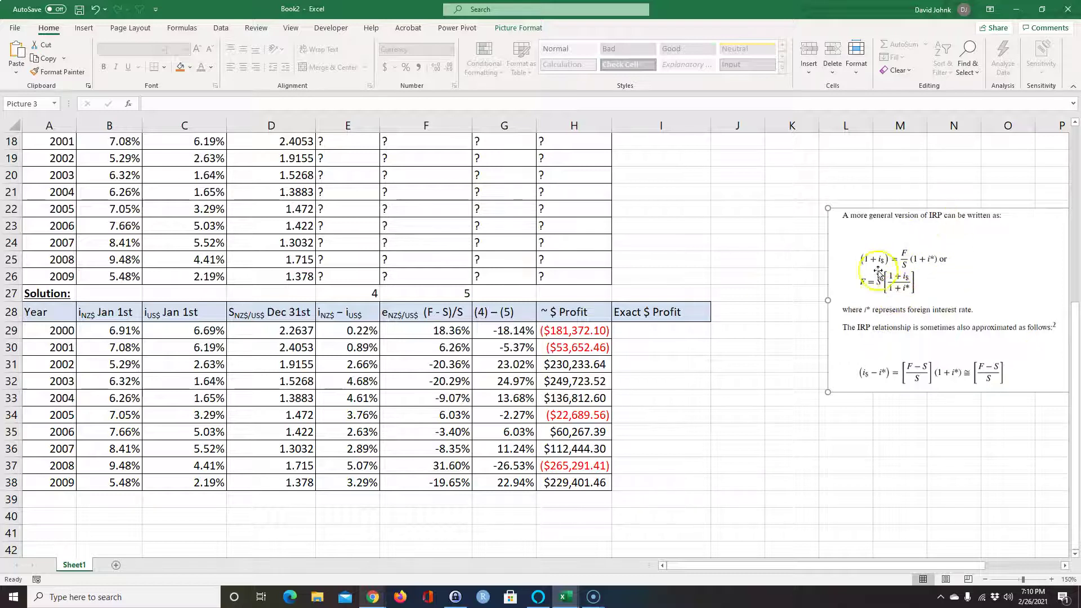
left_click_drag(875, 227, 971, 168)
left_click(722, 395)
left_click(648, 331)
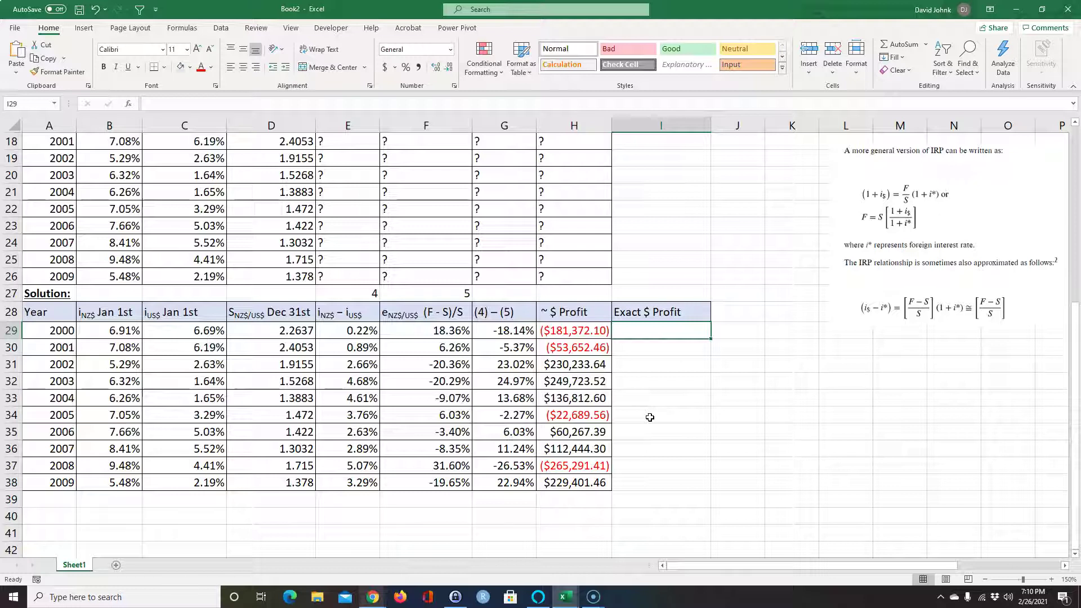
- Start I29 as the borrowed amount times the 1.9126 starting exchange rate, =B2*B3
type("=")
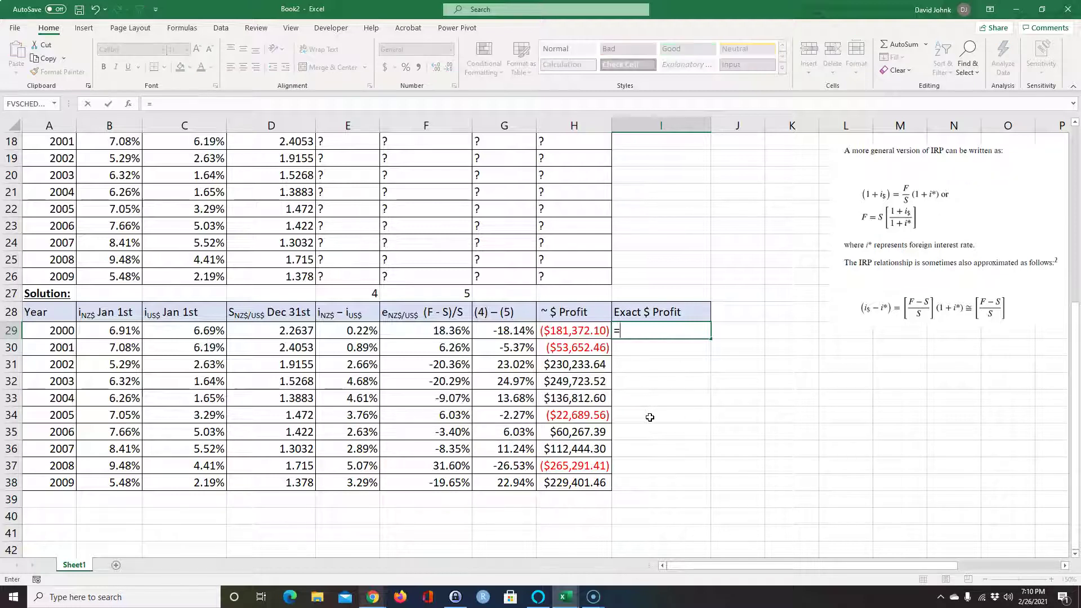
scroll(650, 417, "up", 6)
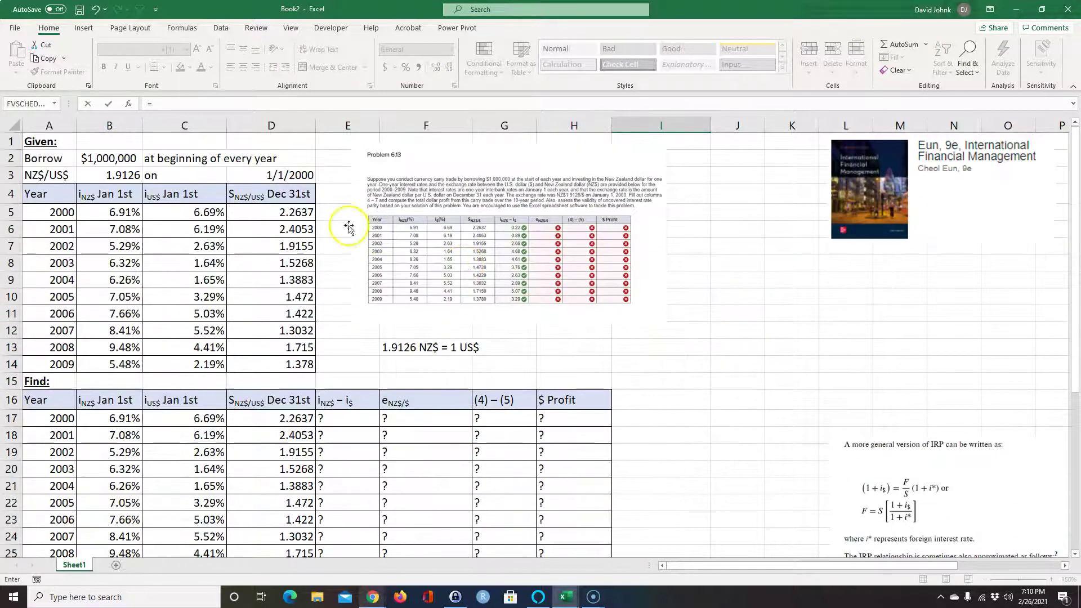
left_click(123, 158)
scroll(591, 279, "down", 3)
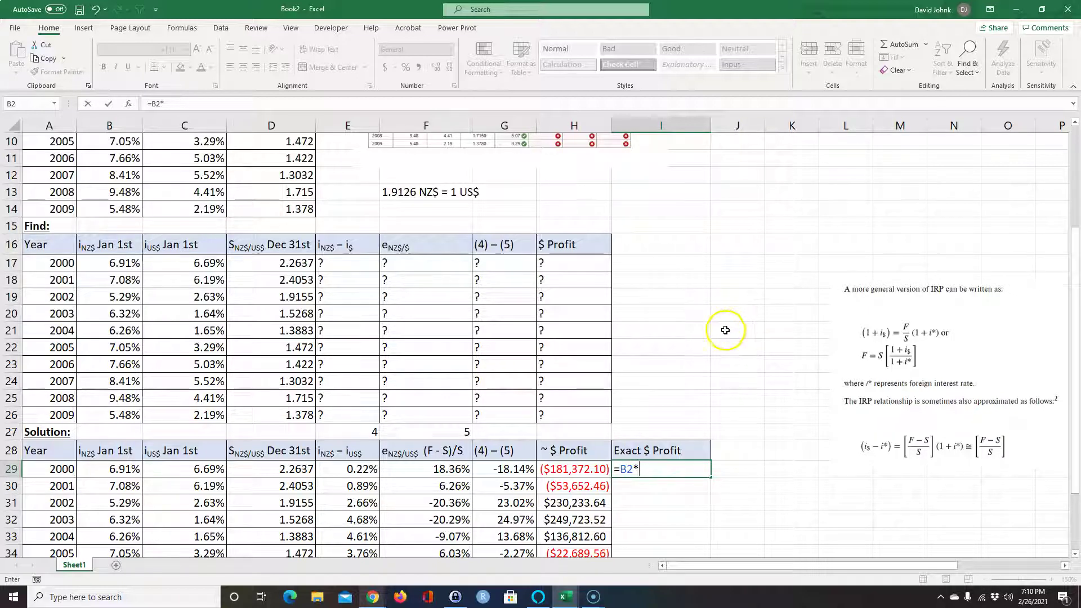
scroll(716, 333, "up", 3)
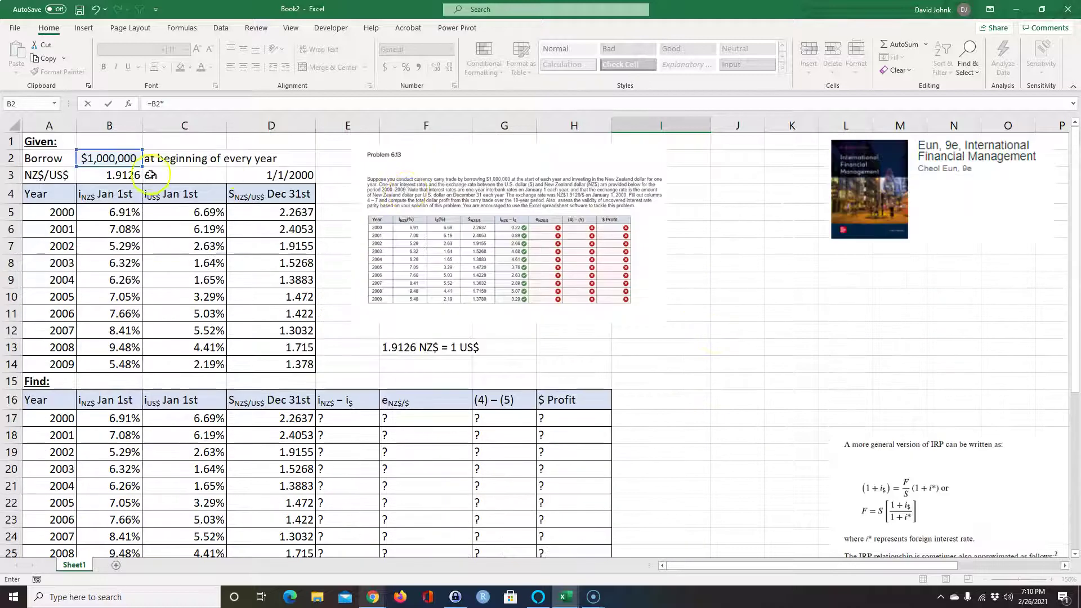
left_click(116, 175)
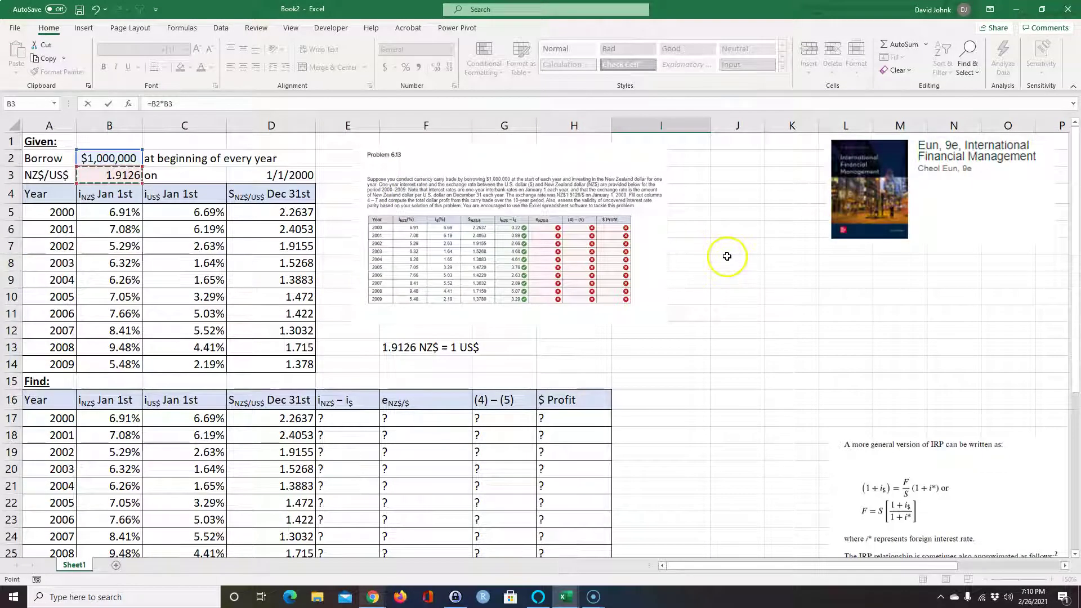
scroll(751, 261, "down", 2)
key("Return")
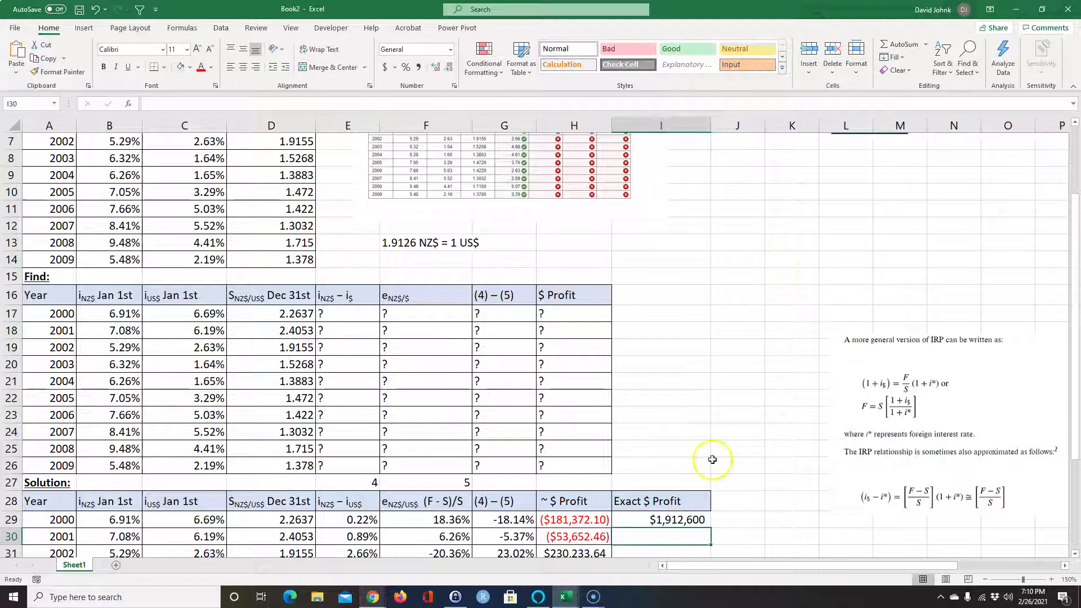
- Extend the I29 formula to multiply by one plus the 2000 NZ$ interest rate B29
left_click(664, 520)
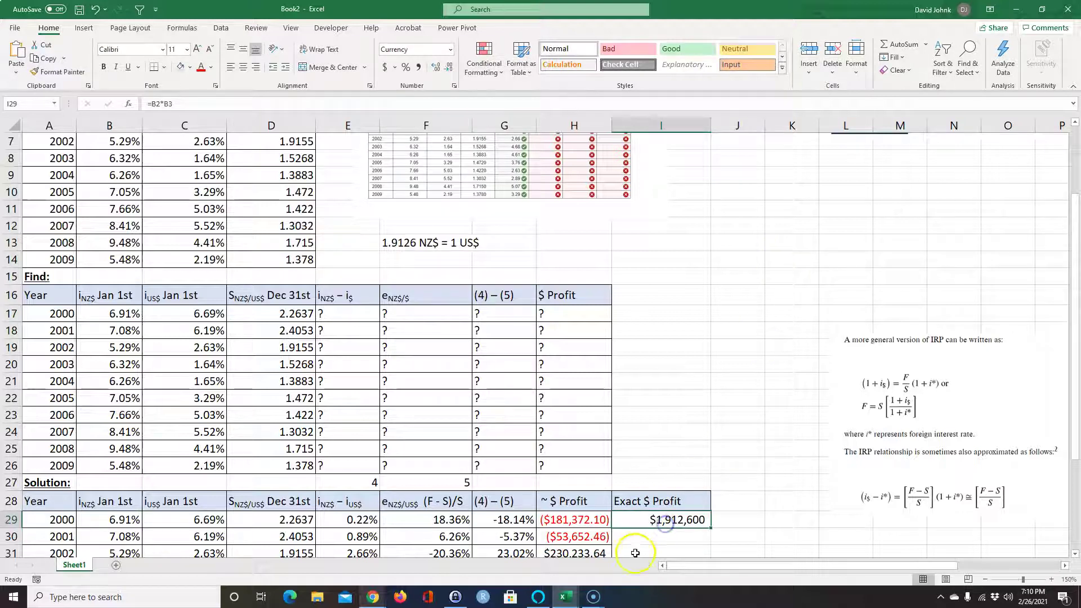
double_click(670, 521)
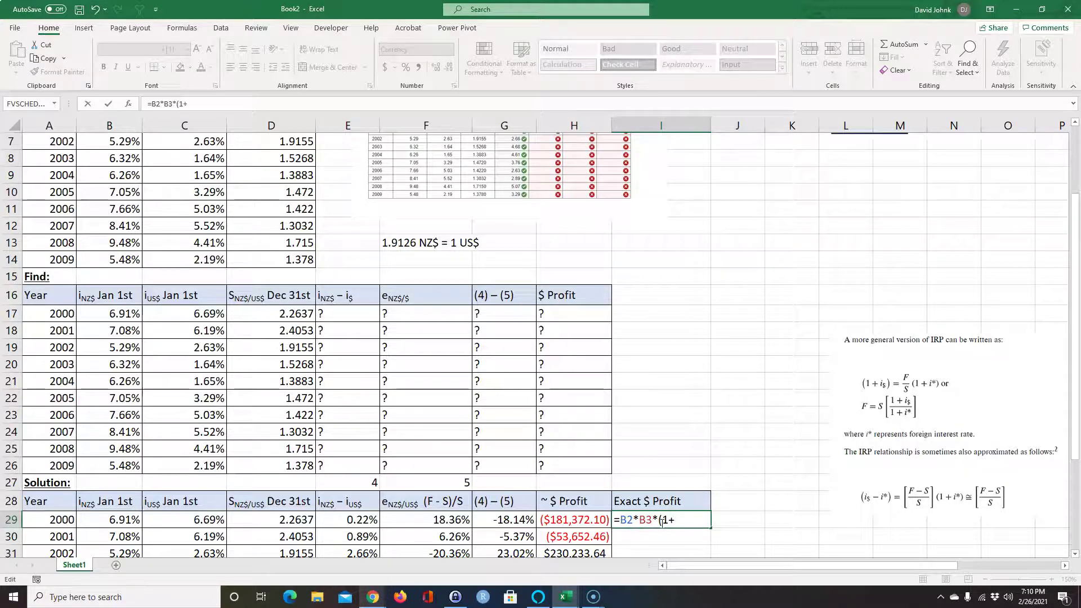
scroll(415, 422, "down", 2)
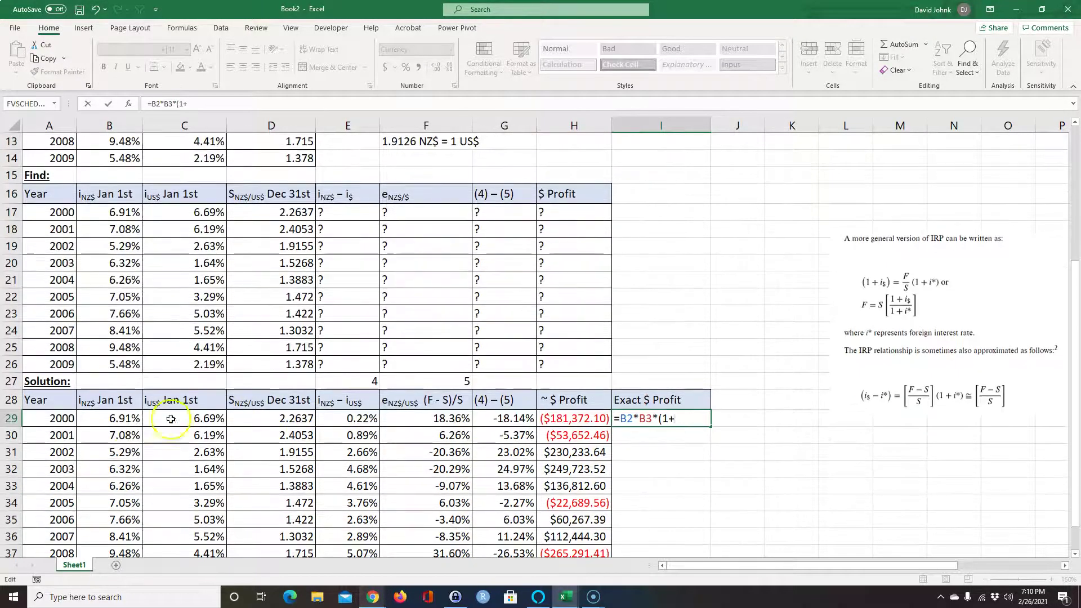
left_click(114, 419)
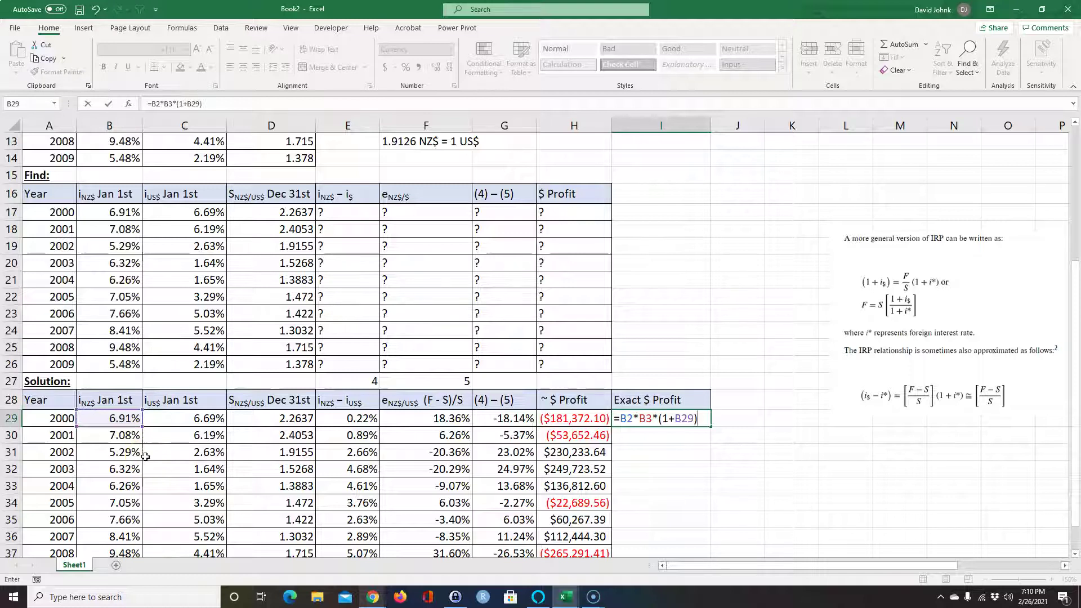
type(")")
key("Return")
- Wrap the NZ$ repayment in parentheses and divide by the 2000 year-end rate D29, giving $903,283
left_click(673, 419)
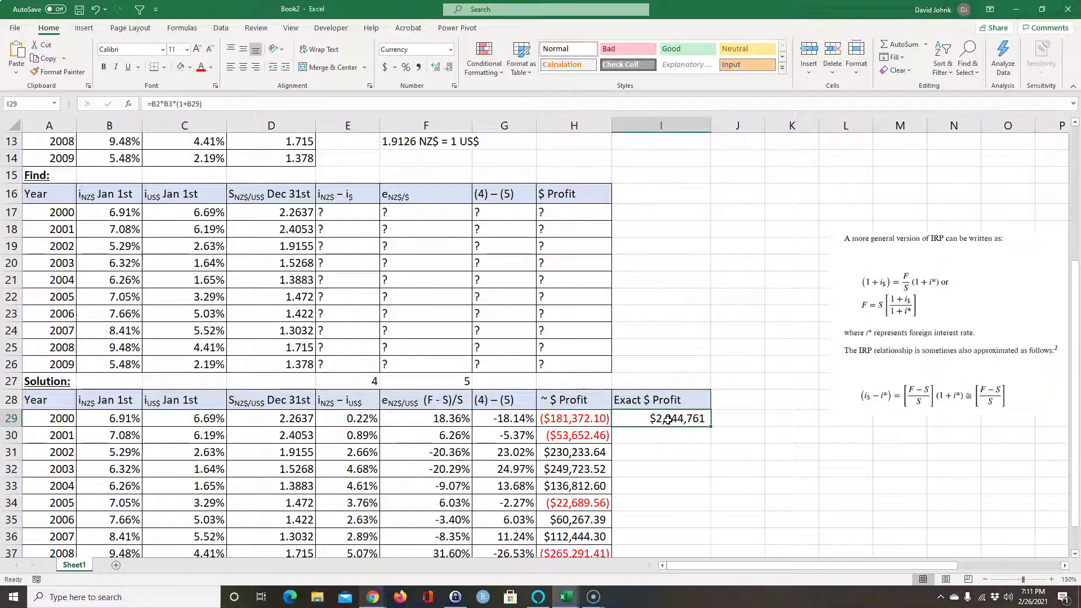
double_click(668, 420)
left_click(624, 418)
type("(")
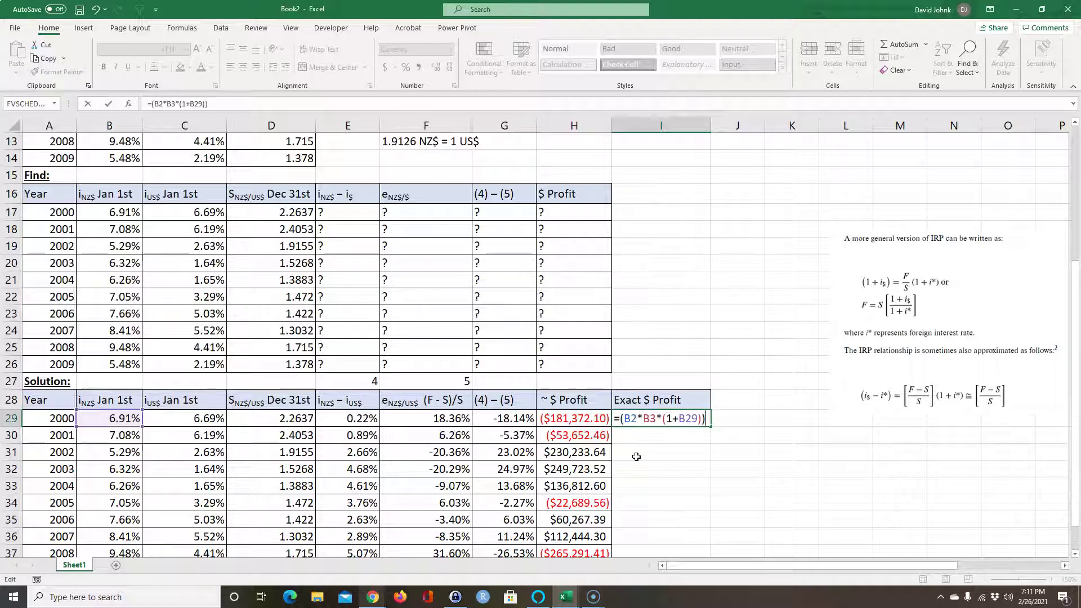
type("/")
left_click(281, 418)
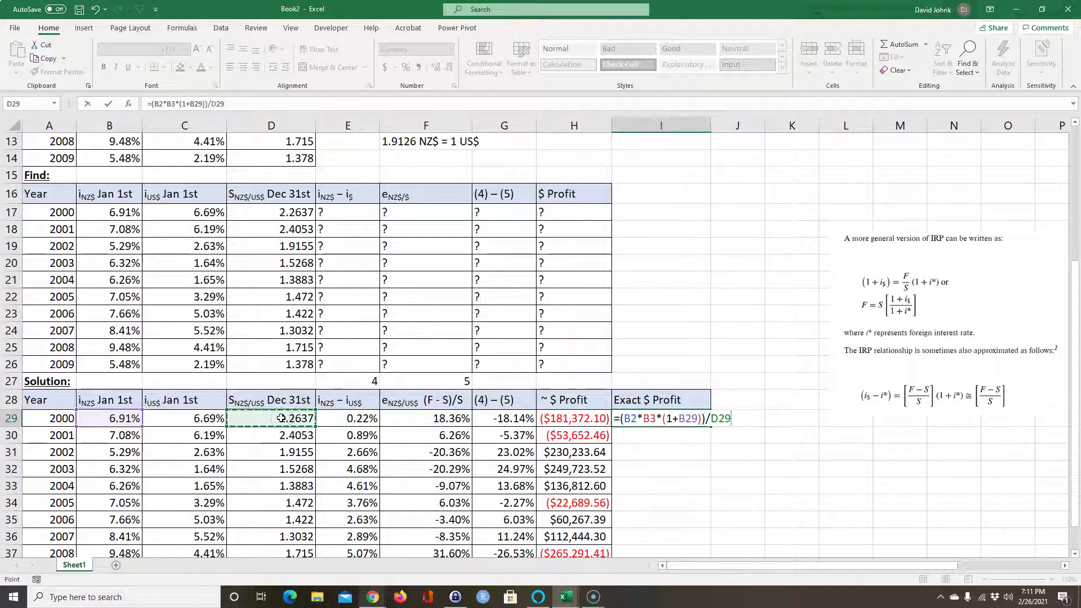
key("Return")
left_click(664, 419)
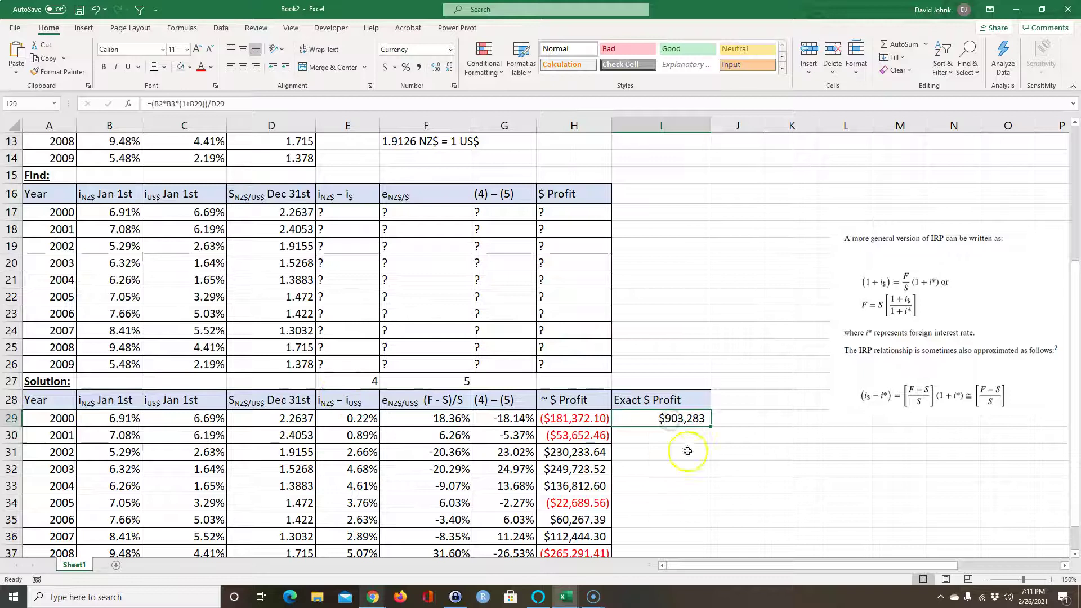
- Show I29 to the cent and subtract the US$ repayment (B2*(1+C29)), giving ($163,617.47)
left_click(438, 67)
left_click(437, 67)
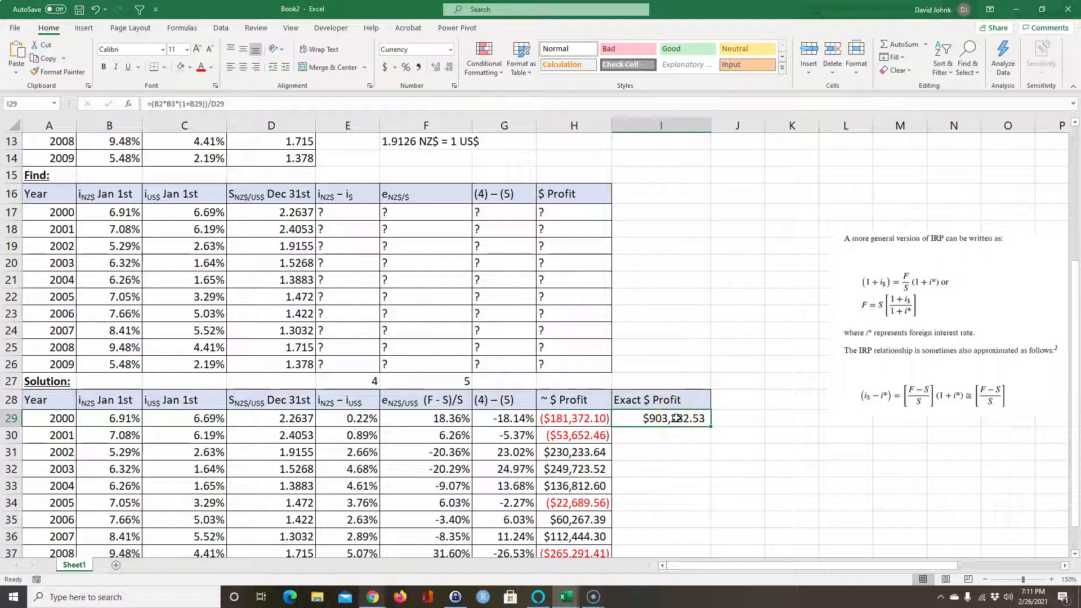
double_click(677, 418)
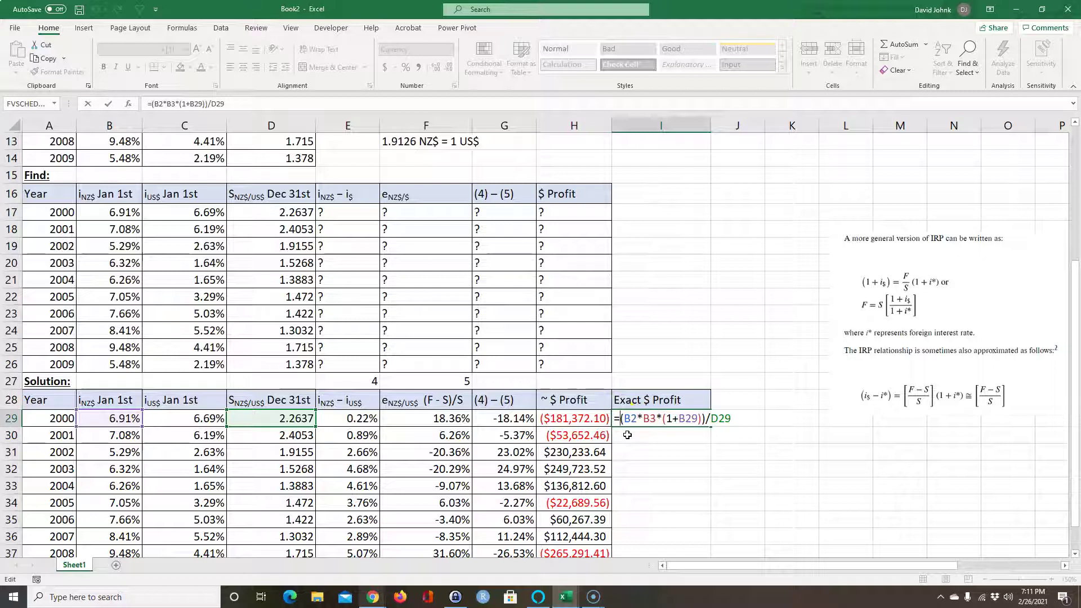
type("(")
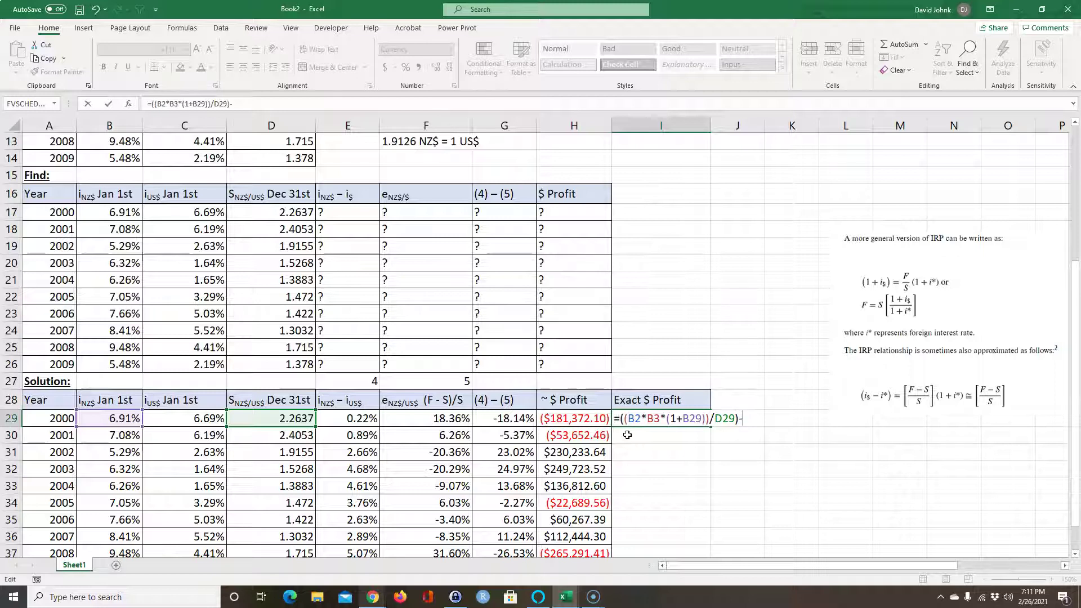
scroll(628, 435, "up", 4)
left_click(126, 153)
scroll(714, 259, "down", 3)
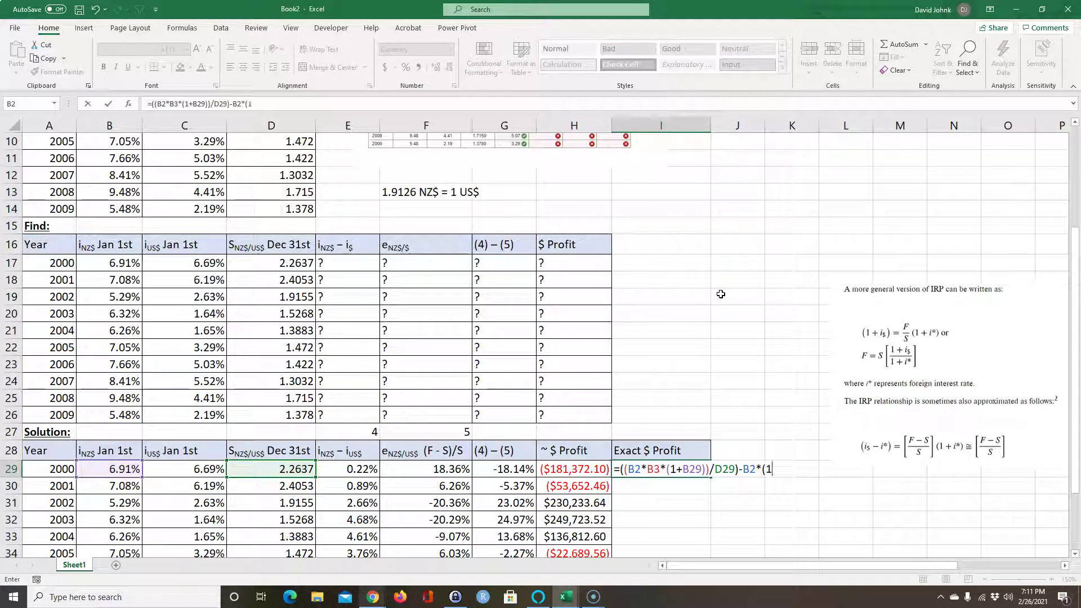
left_click(201, 469)
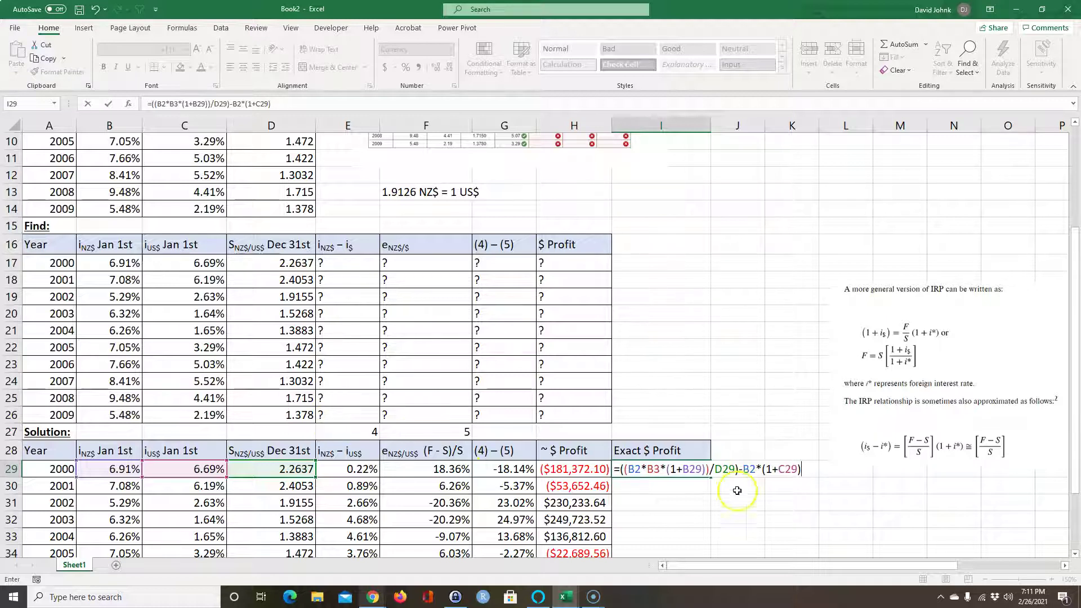
left_click(743, 469)
type("(")
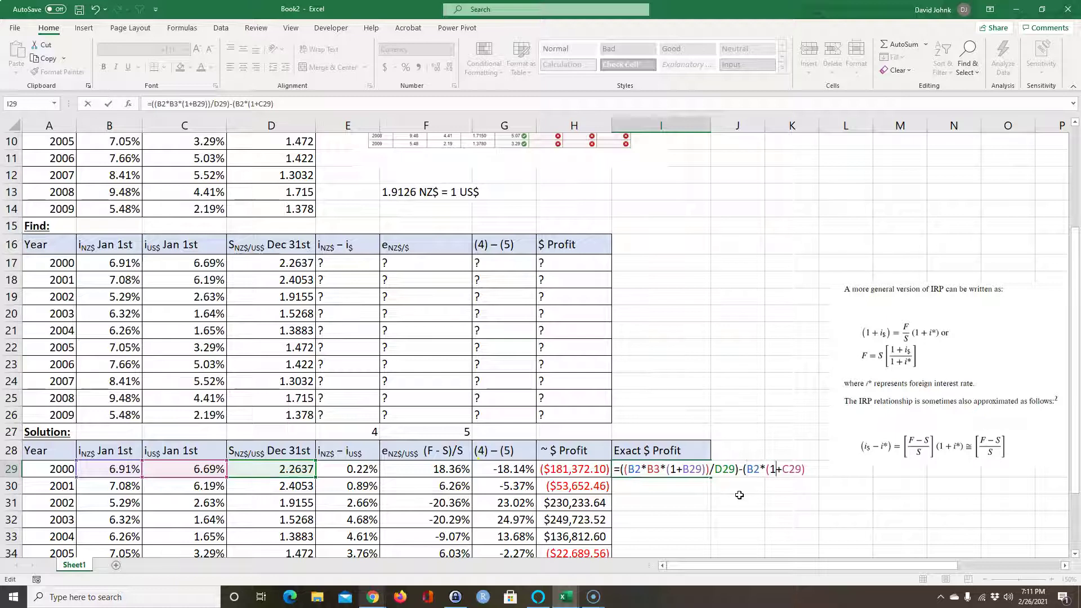
key("Return")
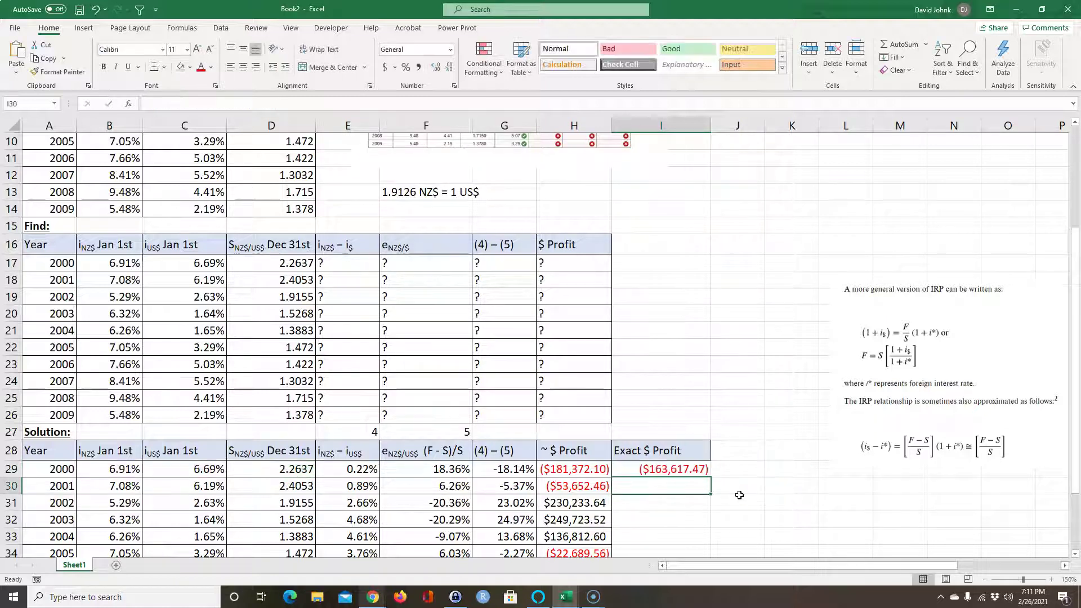
left_click(670, 469)
- Enter =FORMULATEXT(I29) in J29 to display the exact-profit formula as text
left_click(665, 505)
left_click(728, 469)
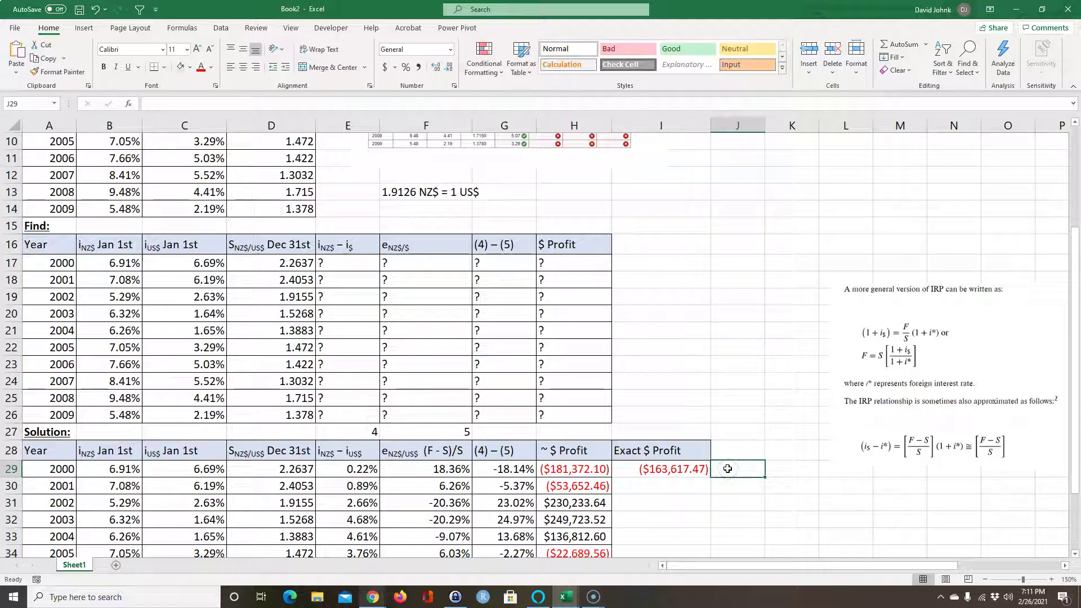
type("=form")
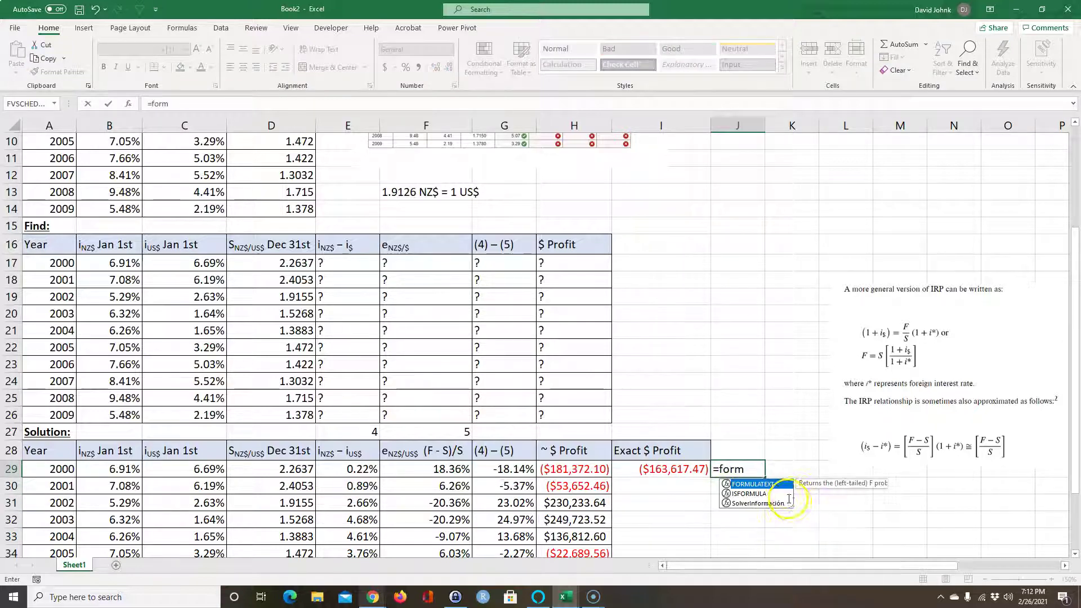
double_click(759, 485)
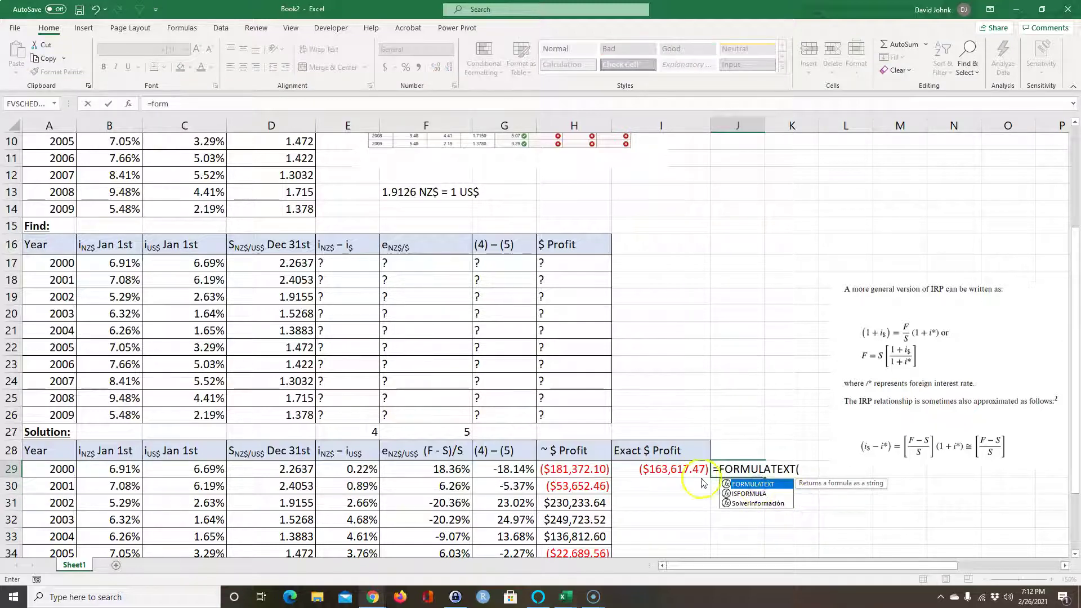
left_click(657, 468)
key("Return")
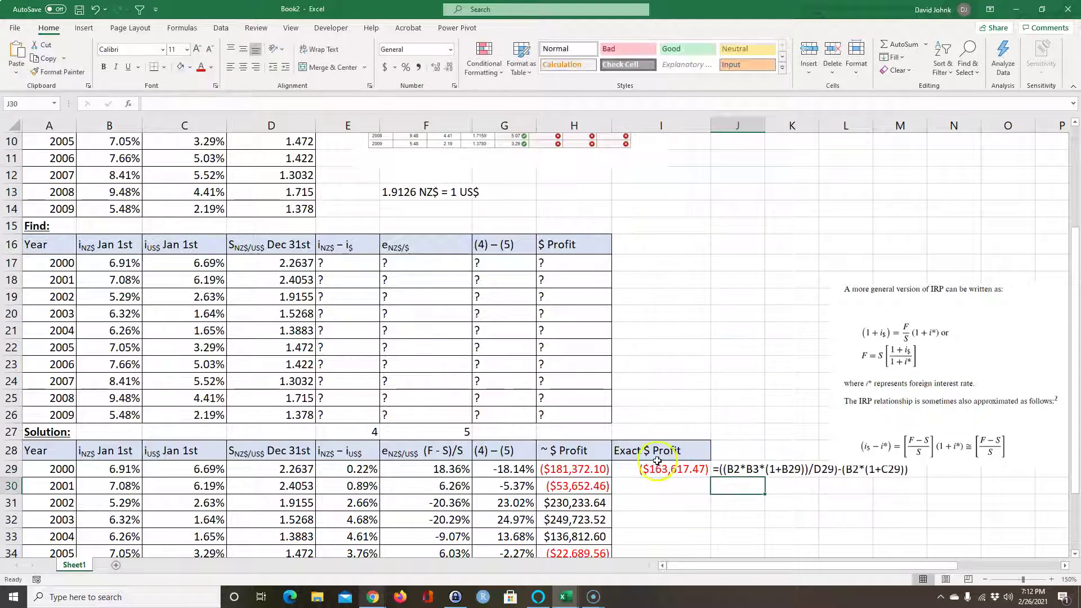
- Move the IRP formula picture up beside the tables and review the H29 and I29 formulas
left_click_drag(868, 349, 825, 273)
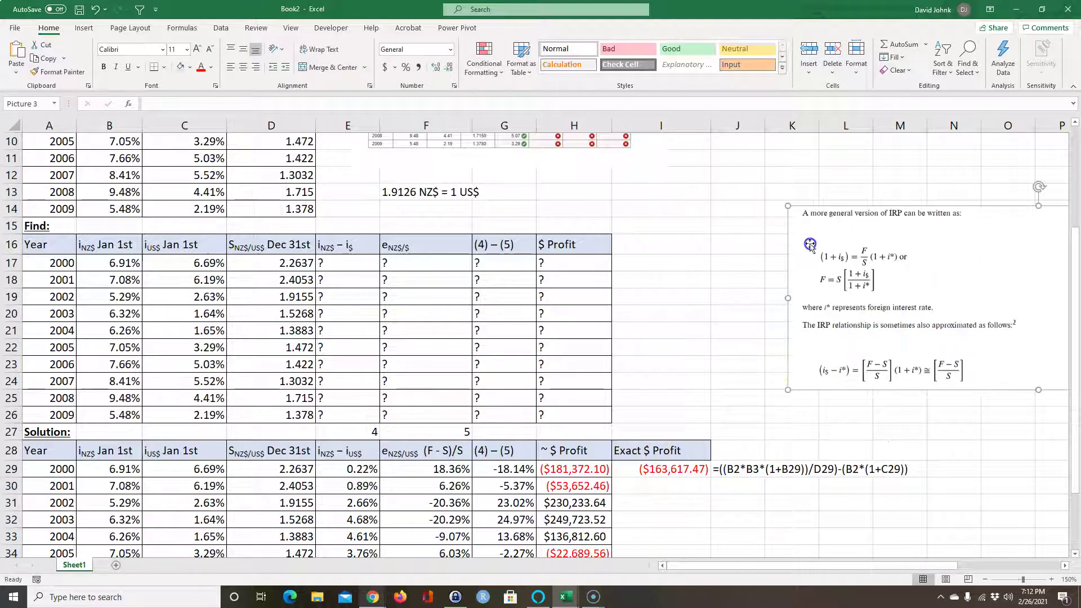
left_click(555, 469)
left_click(651, 468)
key("Left")
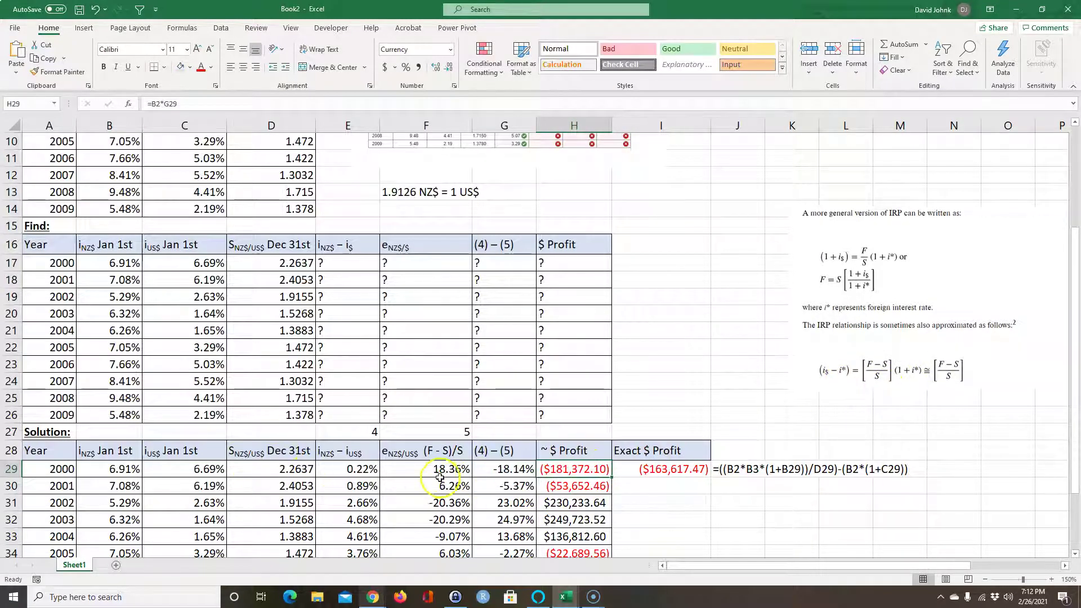
left_click_drag(338, 471, 496, 470)
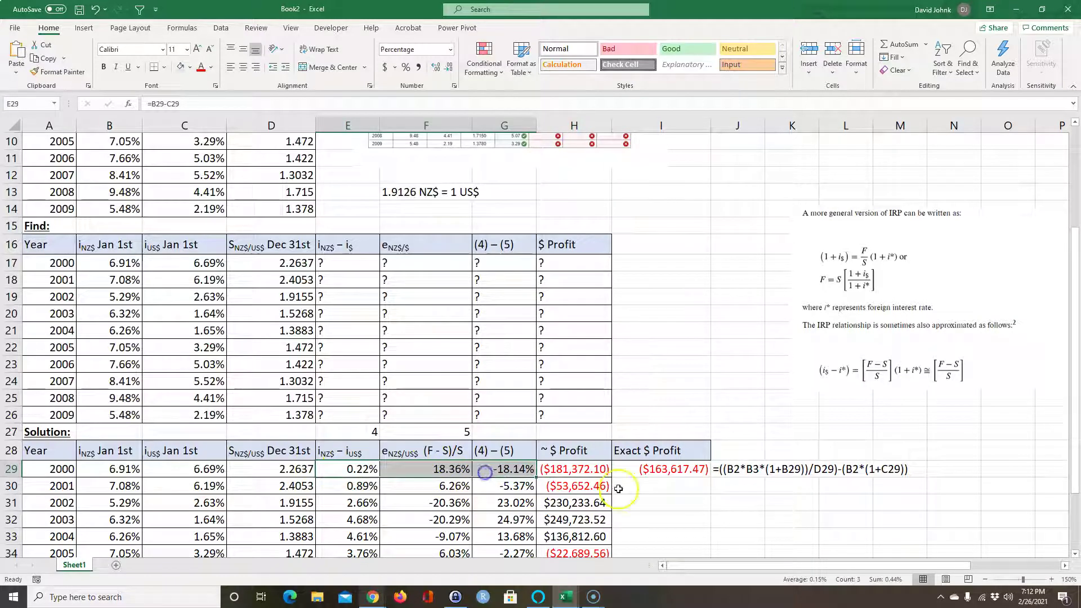
left_click(679, 467)
- Recheck the I29 formula without changing it, then select I30 for the 2001 exact profit
left_click(660, 490)
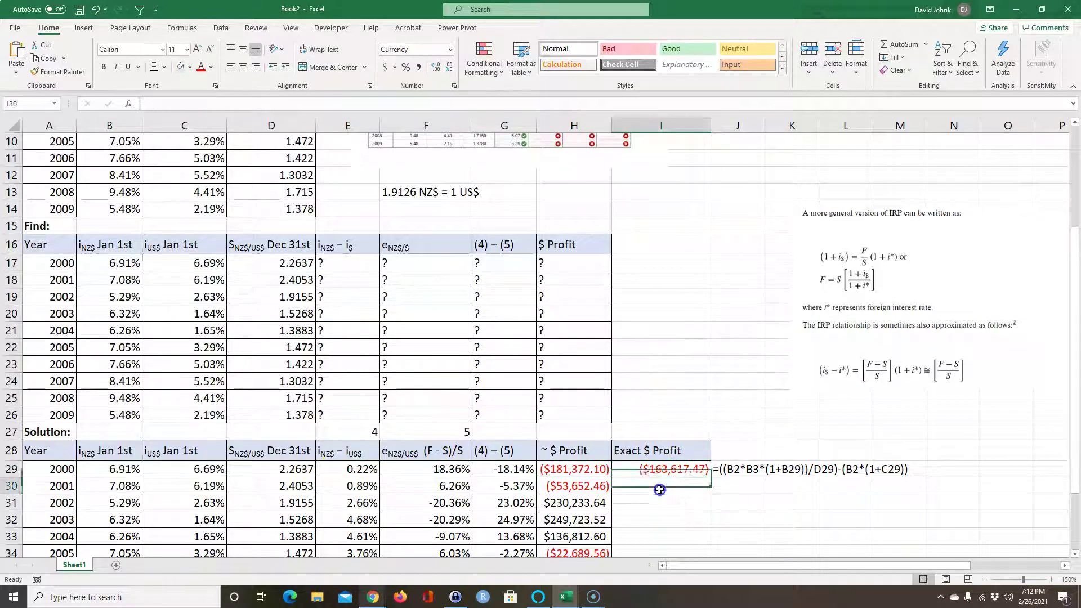
type("=")
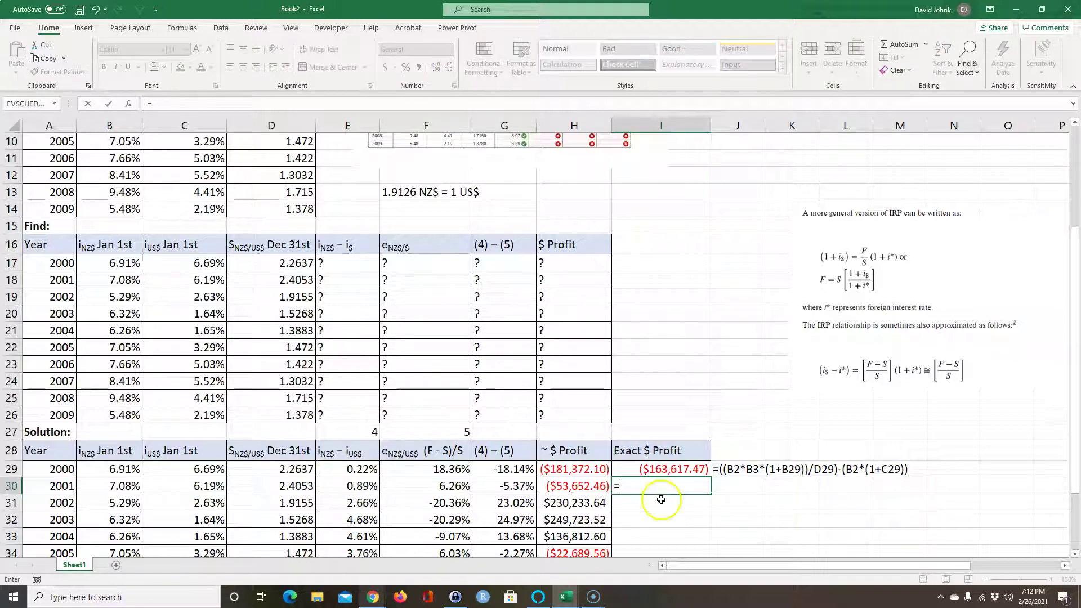
key("Escape")
double_click(670, 469)
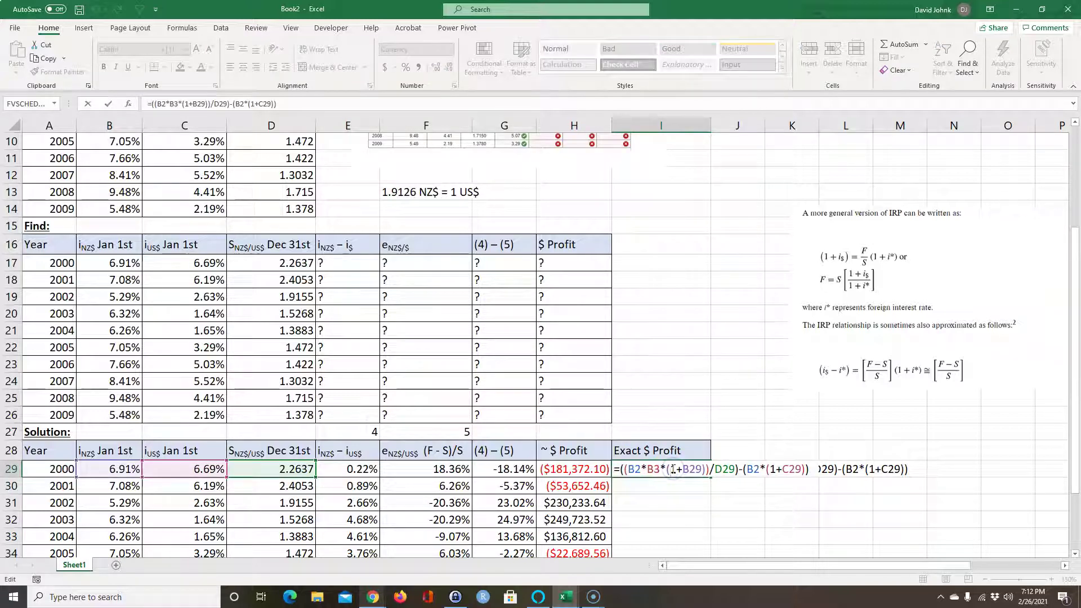
scroll(225, 213, "up", 3)
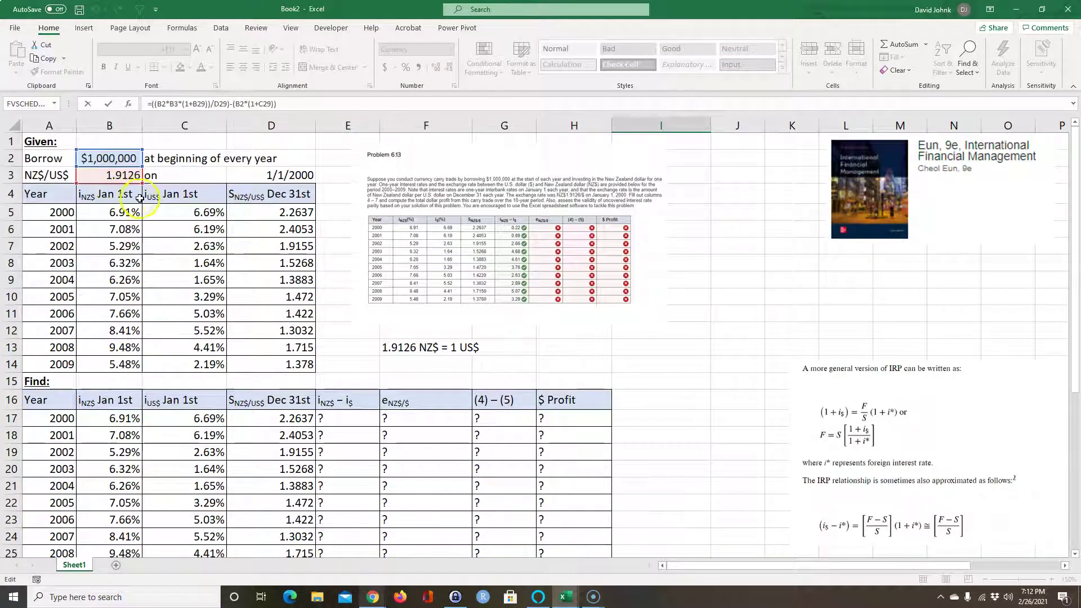
scroll(338, 285, "down", 4)
left_click(631, 418)
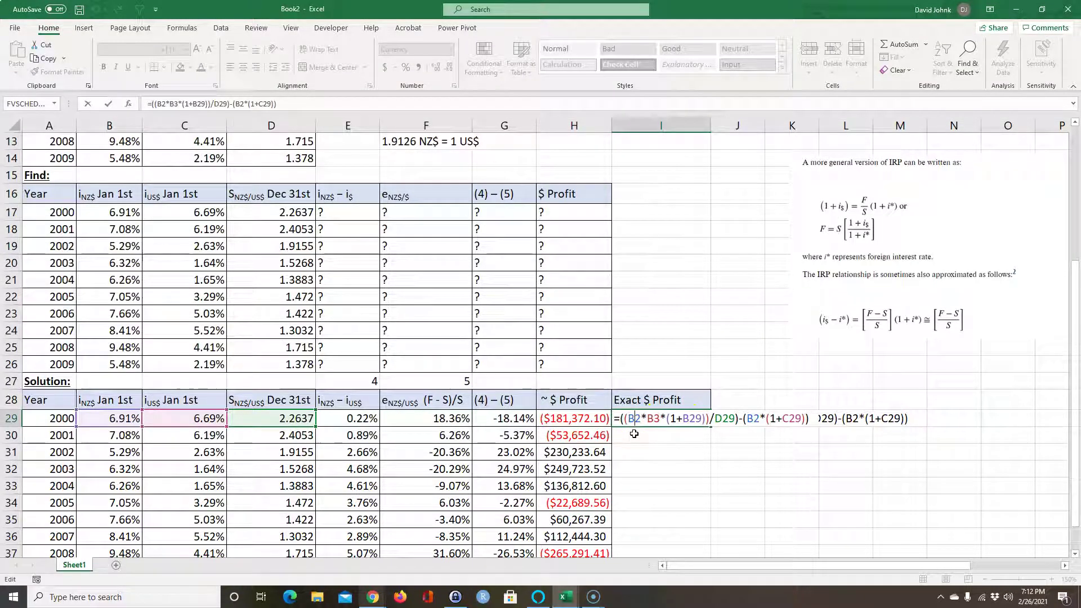
key("Return")
left_click(654, 454)
left_click(652, 437)
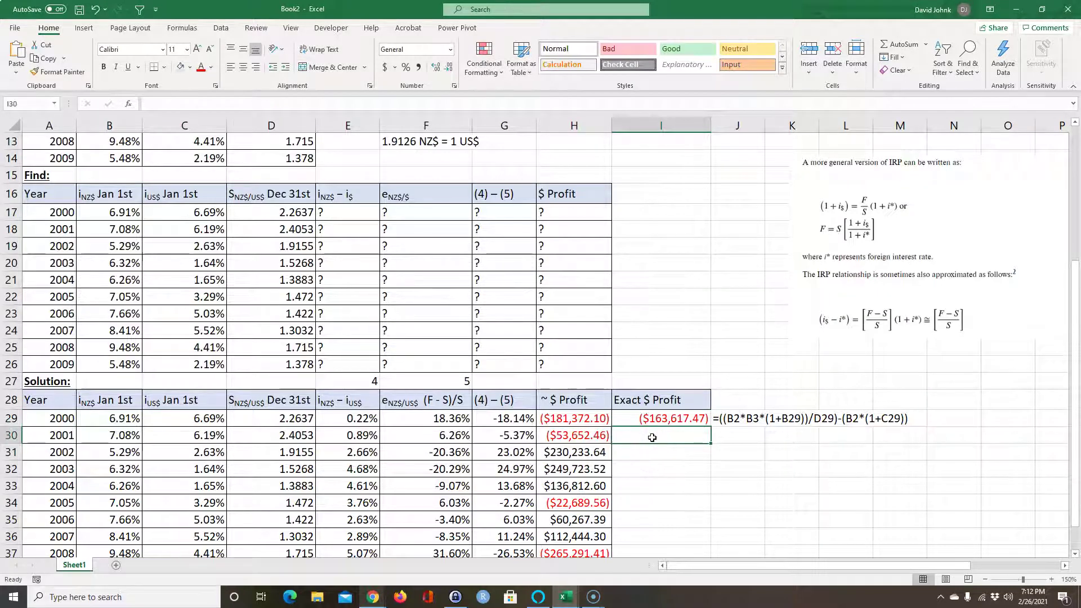
- Begin the 2001 exact-profit formula in I30 from B2, the 2000 spot rate D29 and NZ rate B30
type("=")
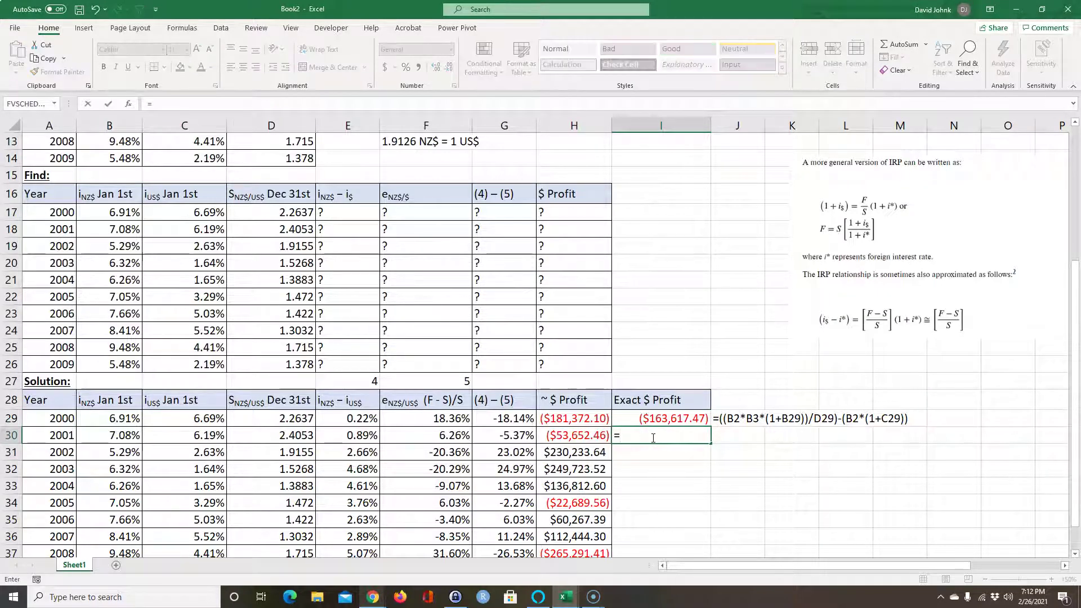
type("((")
scroll(654, 438, "up", 4)
left_click(101, 162)
scroll(578, 297, "down", 3)
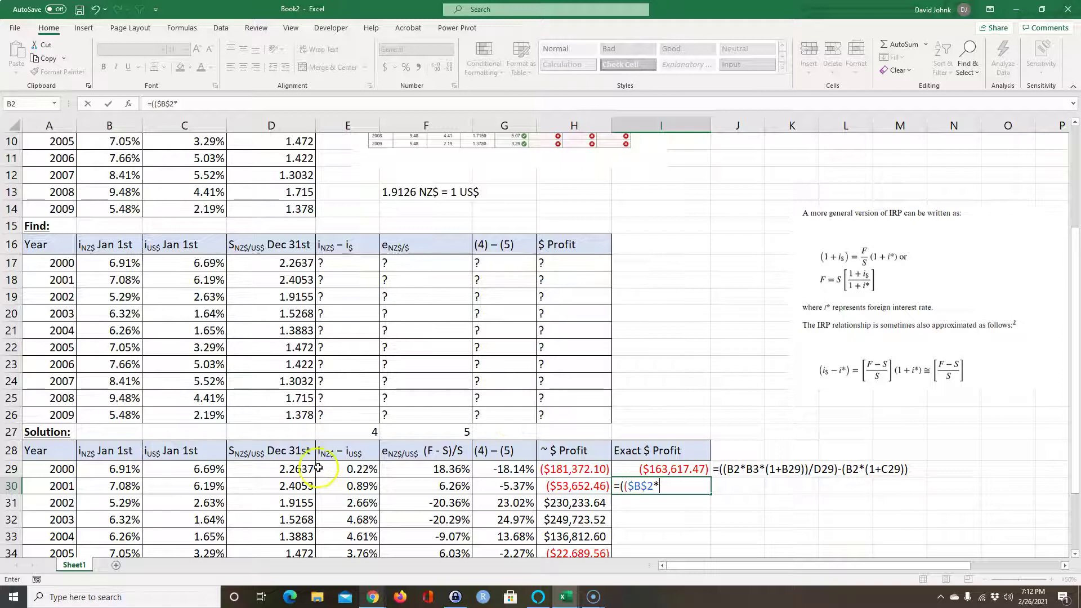
scroll(225, 467, "down", 1)
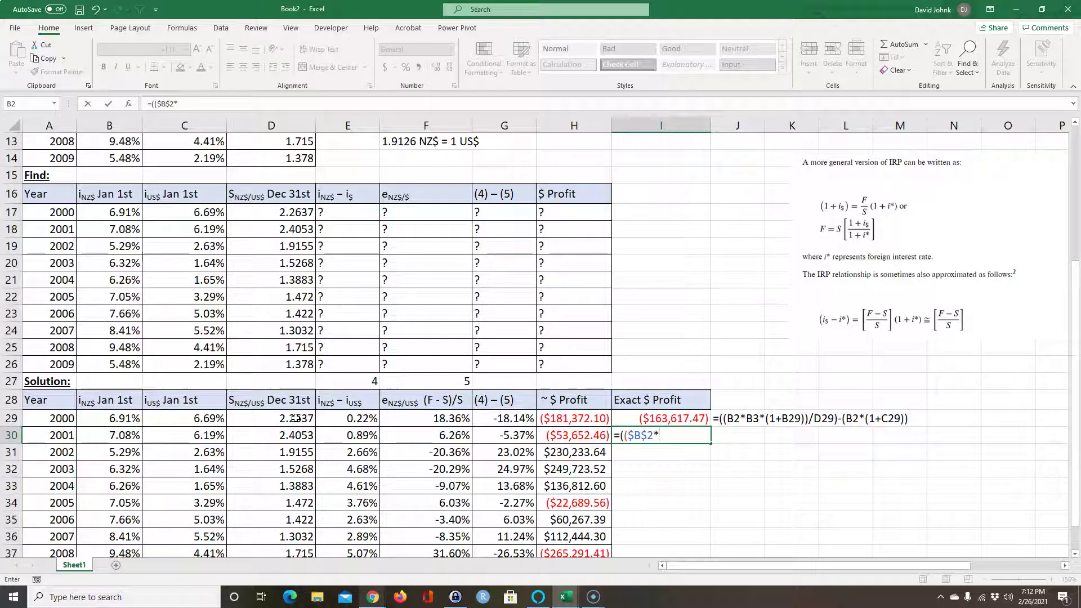
left_click(295, 419)
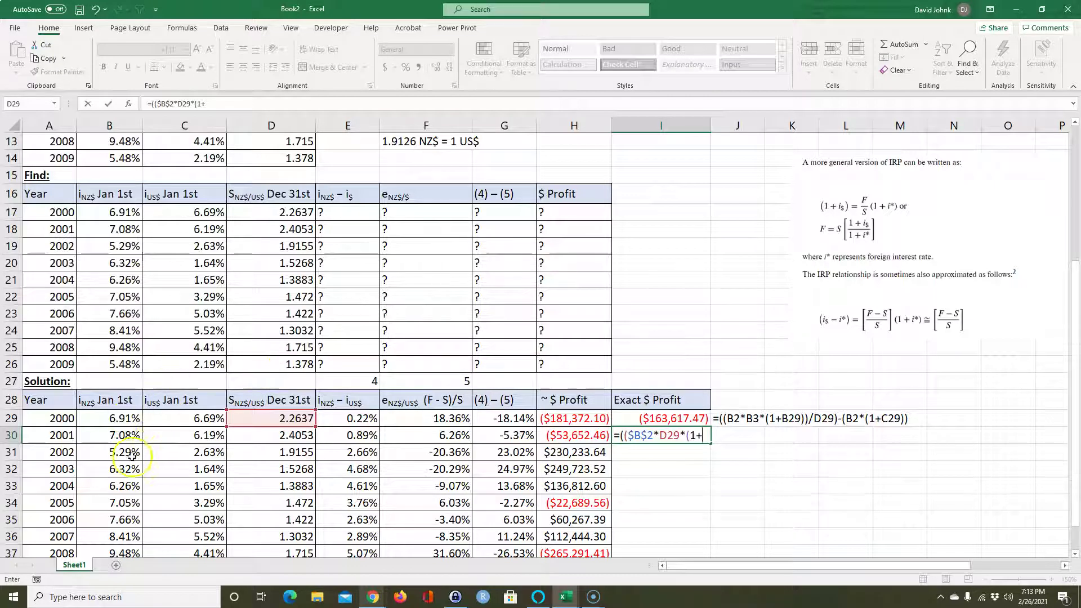
left_click(120, 434)
type("))/")
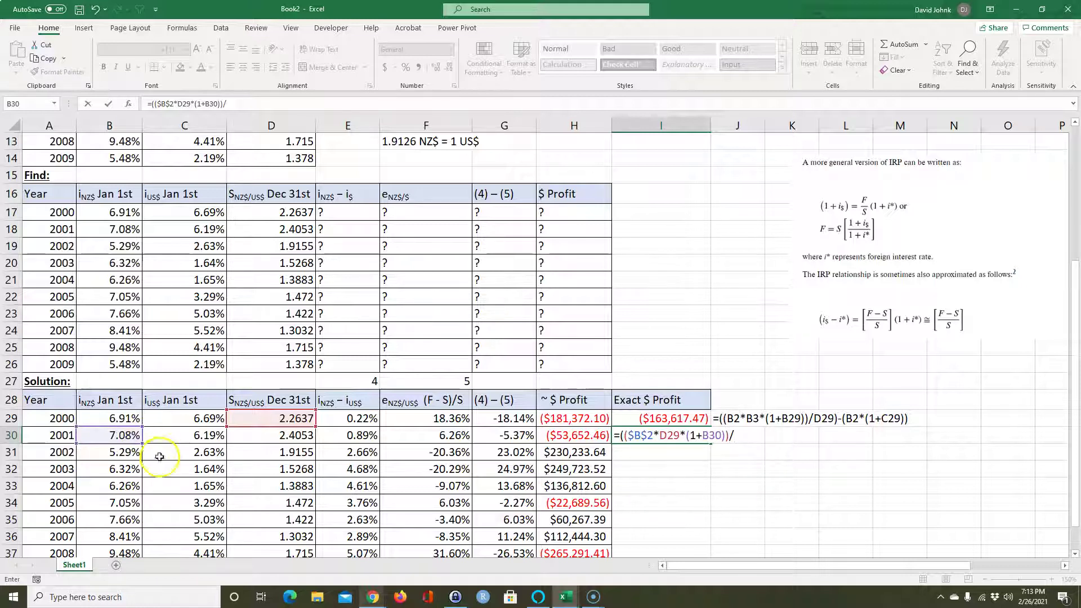
- Divide by the 2001 spot rate D30 and subtract the US$ repayment using absolute $B$2 and C30
left_click(274, 435)
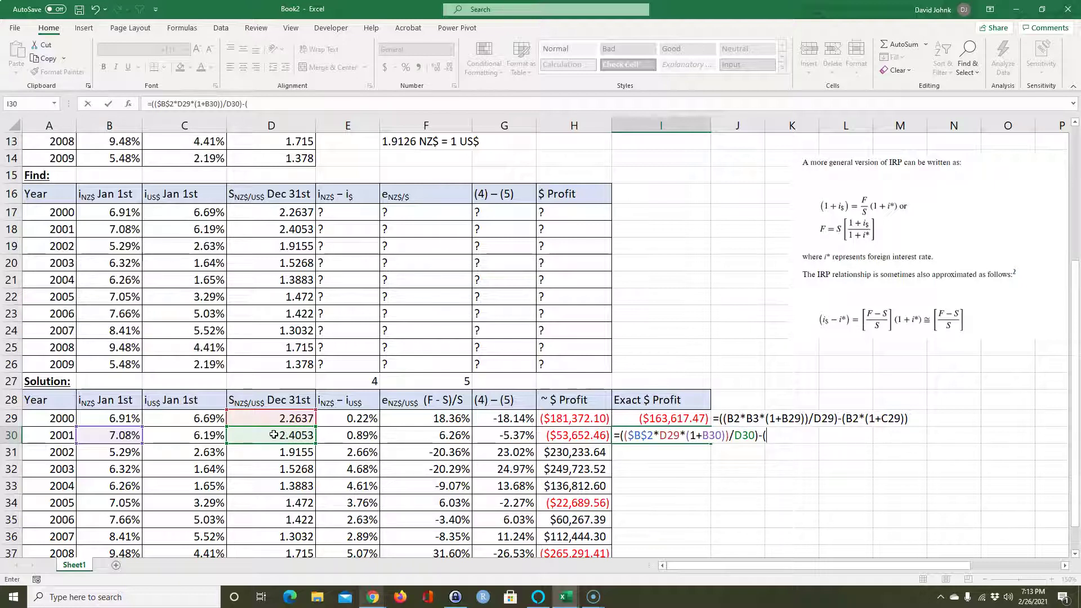
scroll(130, 237, "up", 4)
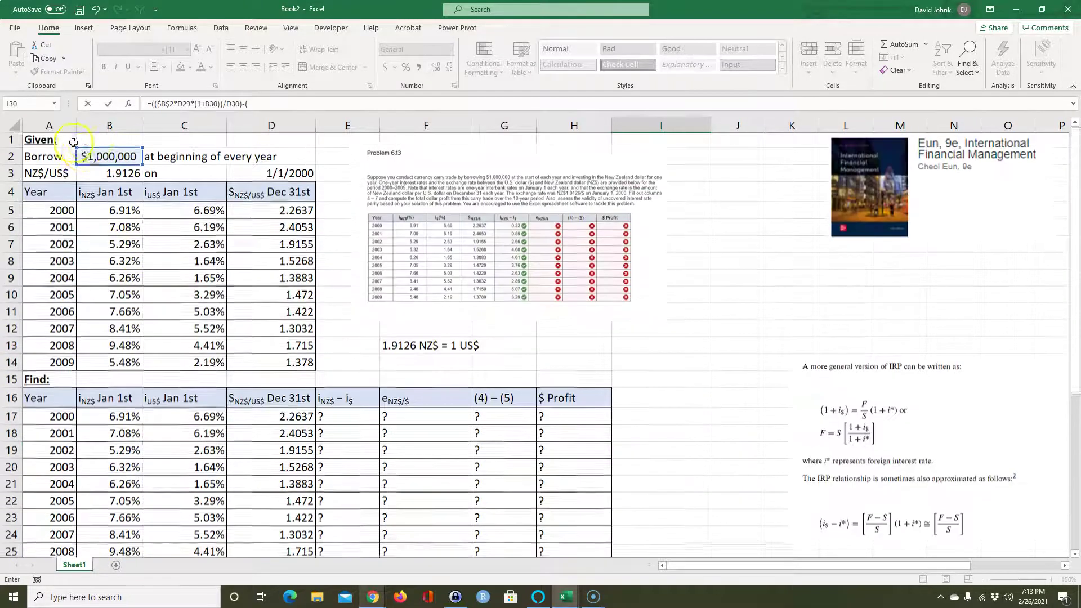
type(")-(")
left_click(104, 161)
key("F4")
scroll(394, 270, "down", 6)
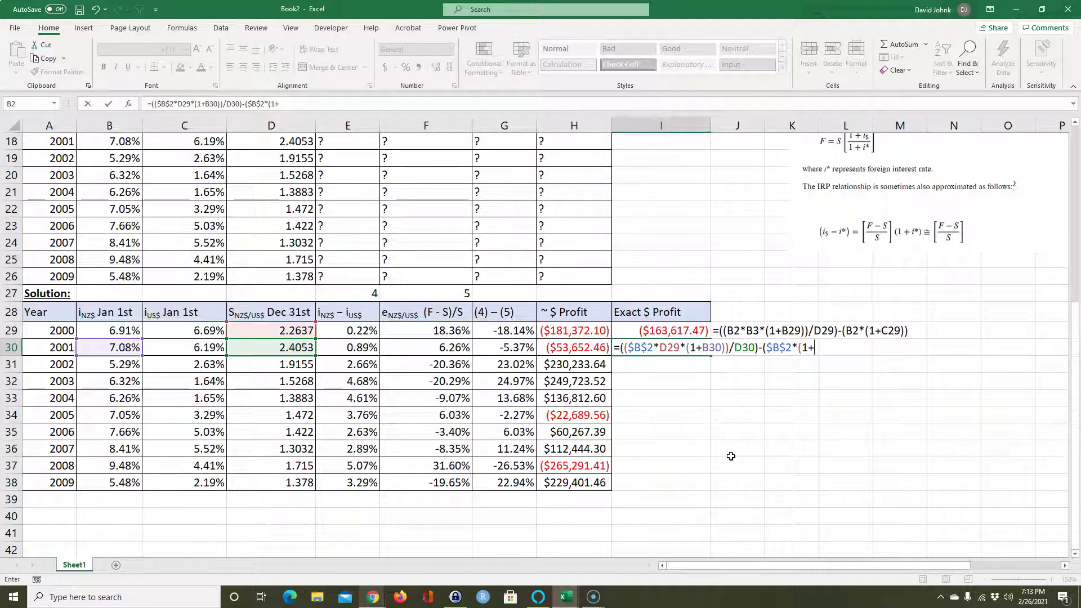
left_click(192, 347)
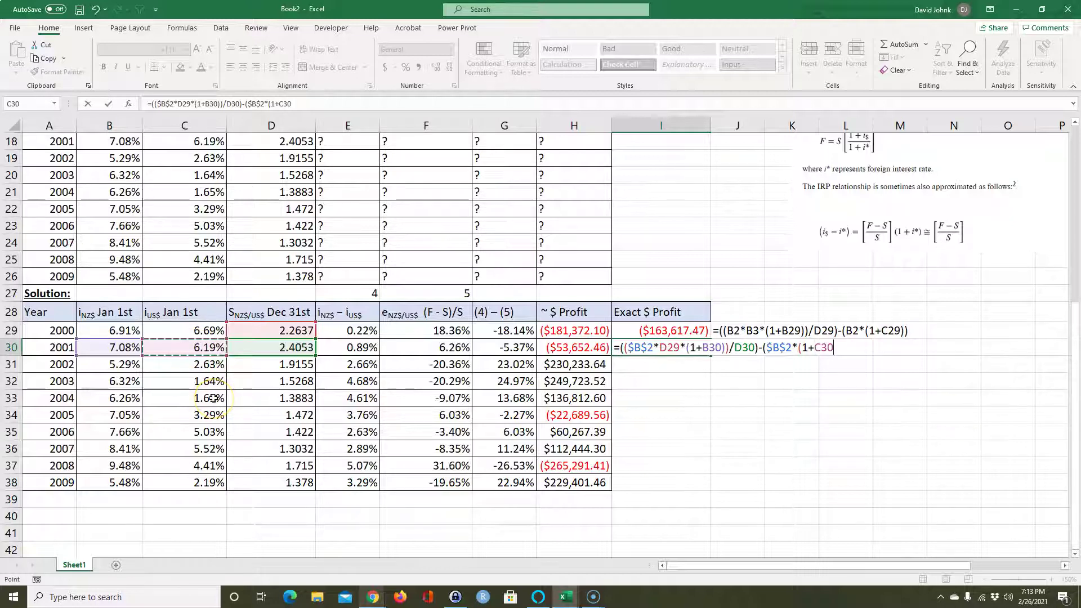
key("Return")
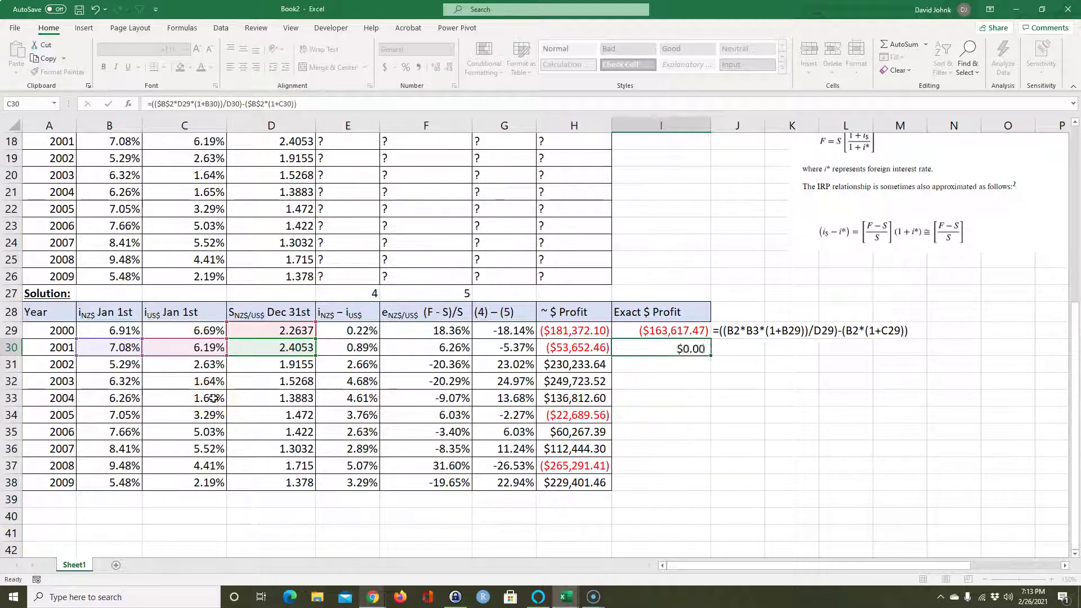
- Copy the I30 formula down through 2009 and select the interest differential values
left_click(642, 353)
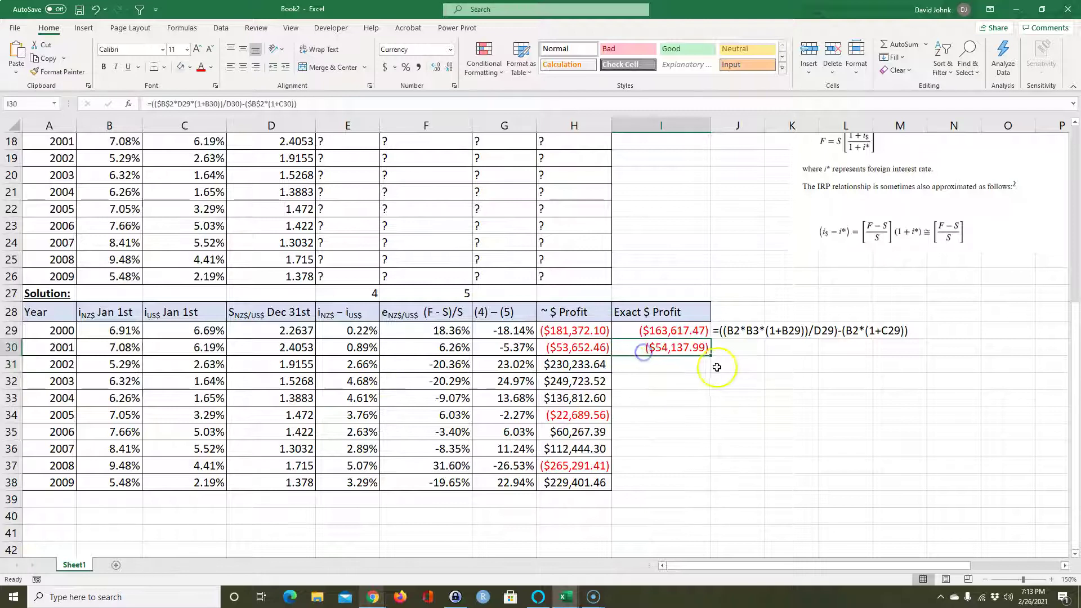
double_click(711, 356)
left_click(574, 364)
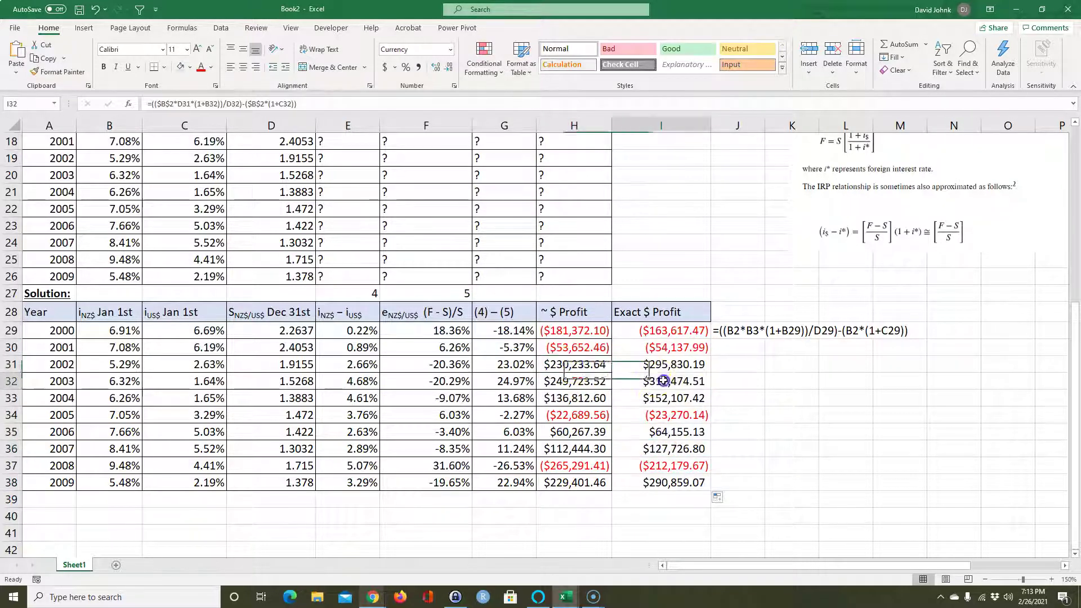
left_click_drag(336, 312, 344, 481)
left_click_drag(575, 315, 579, 324)
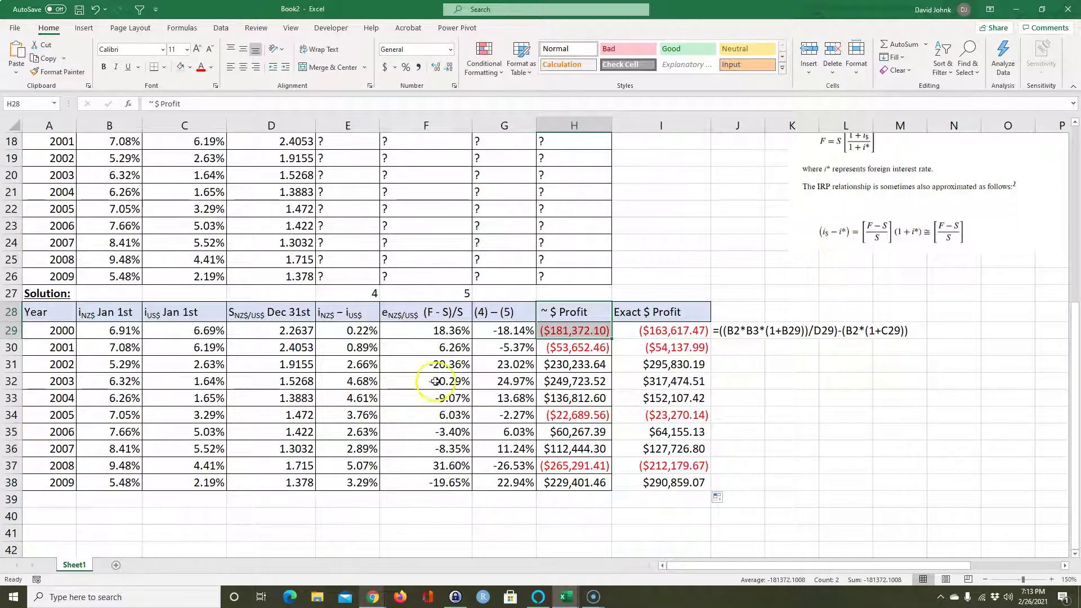
- Apply All Borders to the Exact $ Profit results I29:I38
left_click(583, 532)
left_click_drag(652, 332, 668, 483)
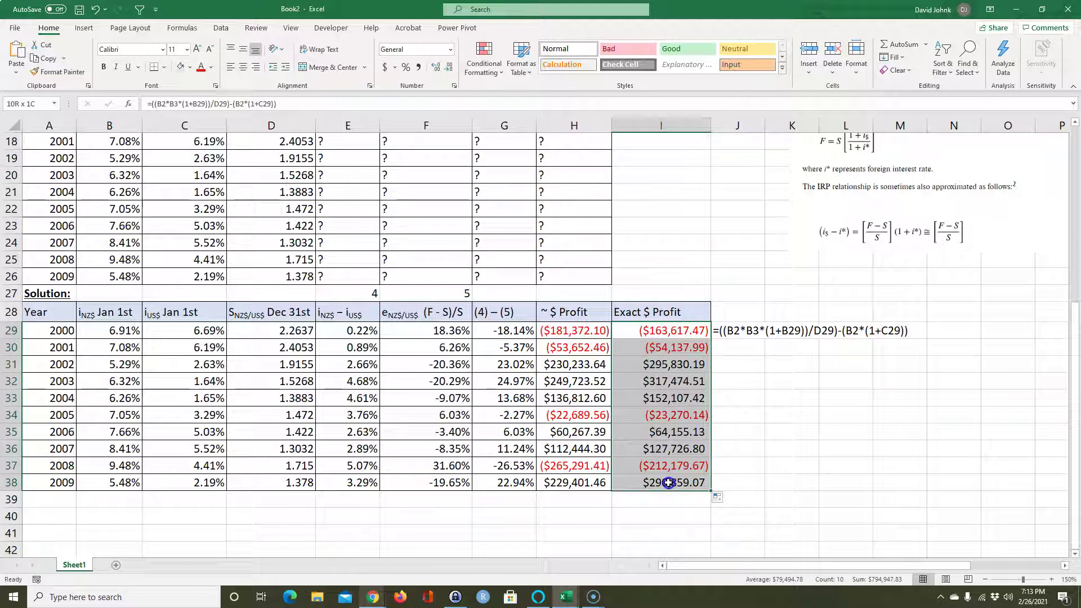
left_click(163, 68)
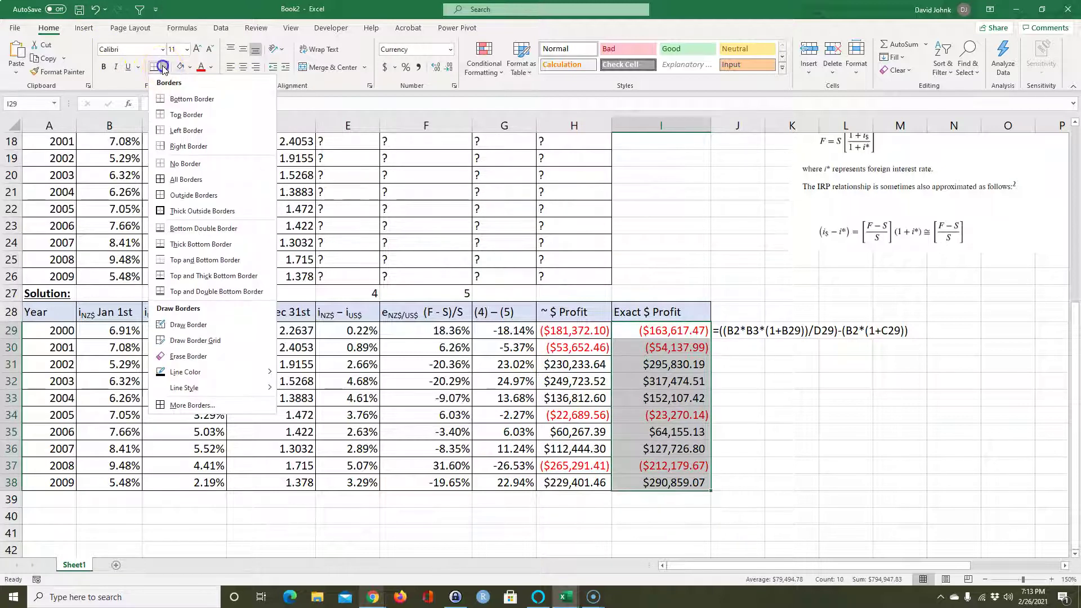
left_click(172, 181)
left_click(792, 375)
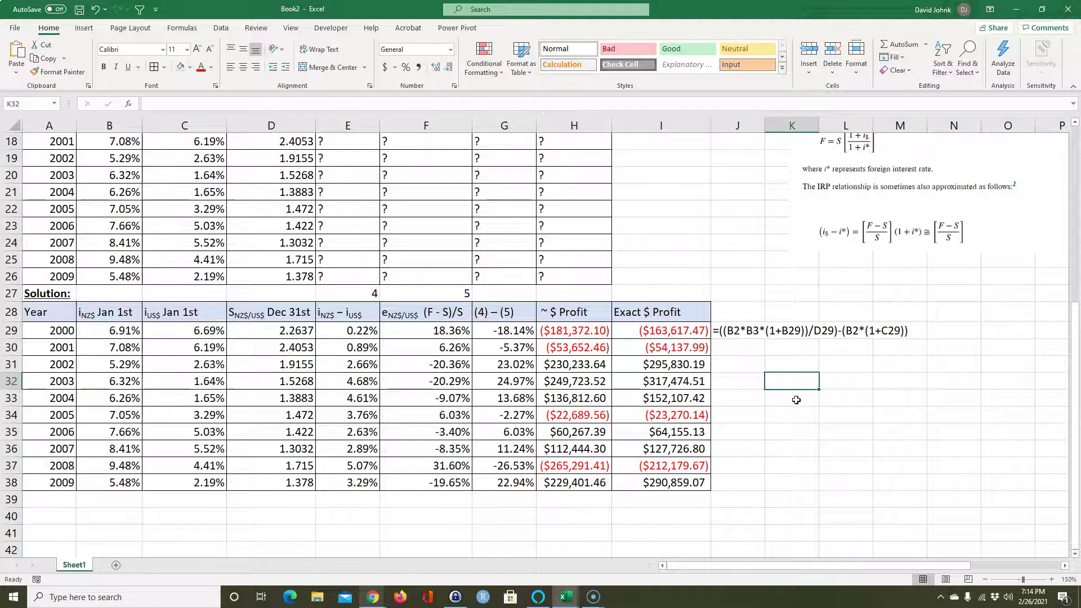
- Shade the computed results in E29:H38 yellow
left_click_drag(353, 331, 574, 482)
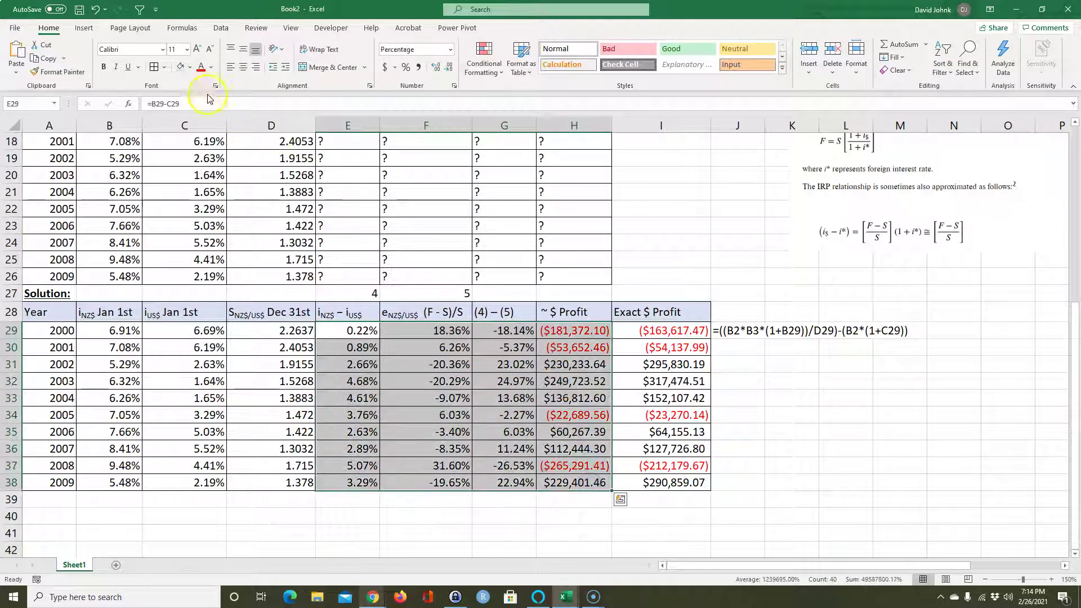
left_click(190, 67)
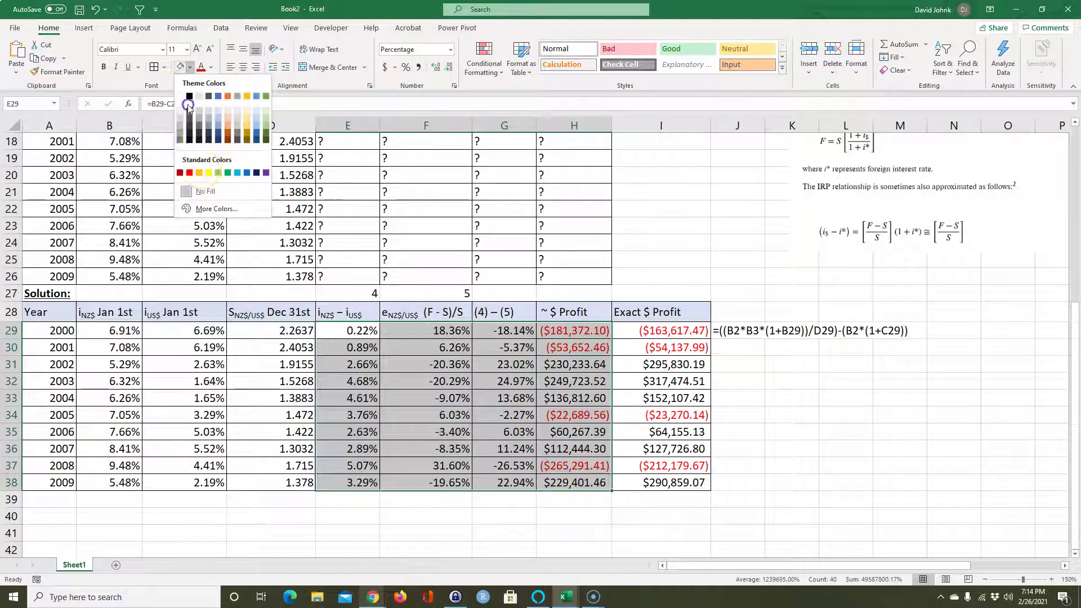
left_click(209, 172)
left_click(777, 445)
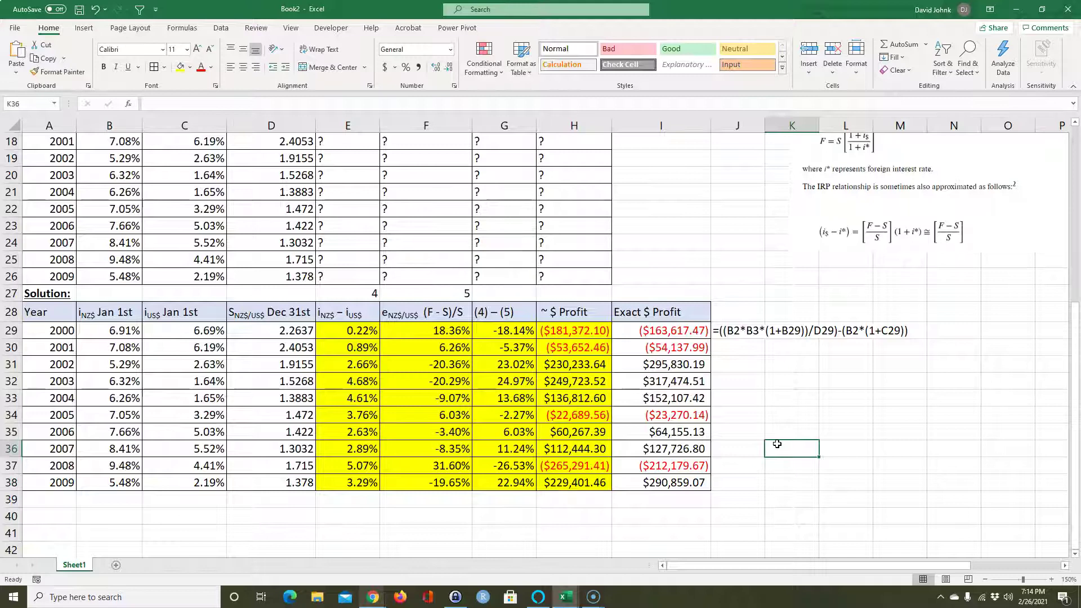
- Drag the IRP formula picture left so it sits beside the Find and Solution tables
scroll(777, 445, "up", 6)
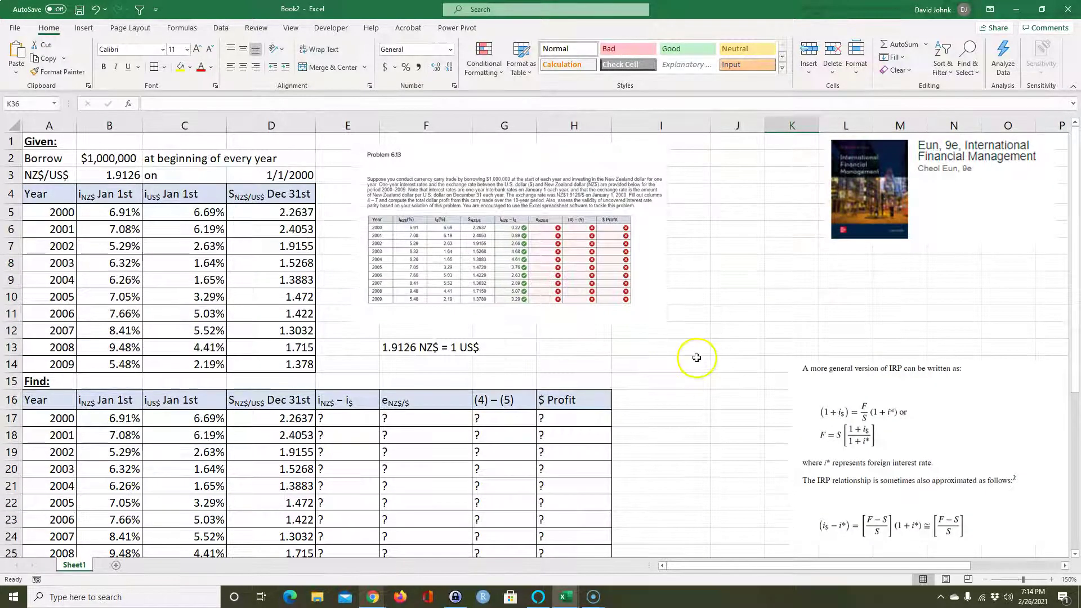
scroll(694, 355, "down", 4)
scroll(699, 356, "down", 1)
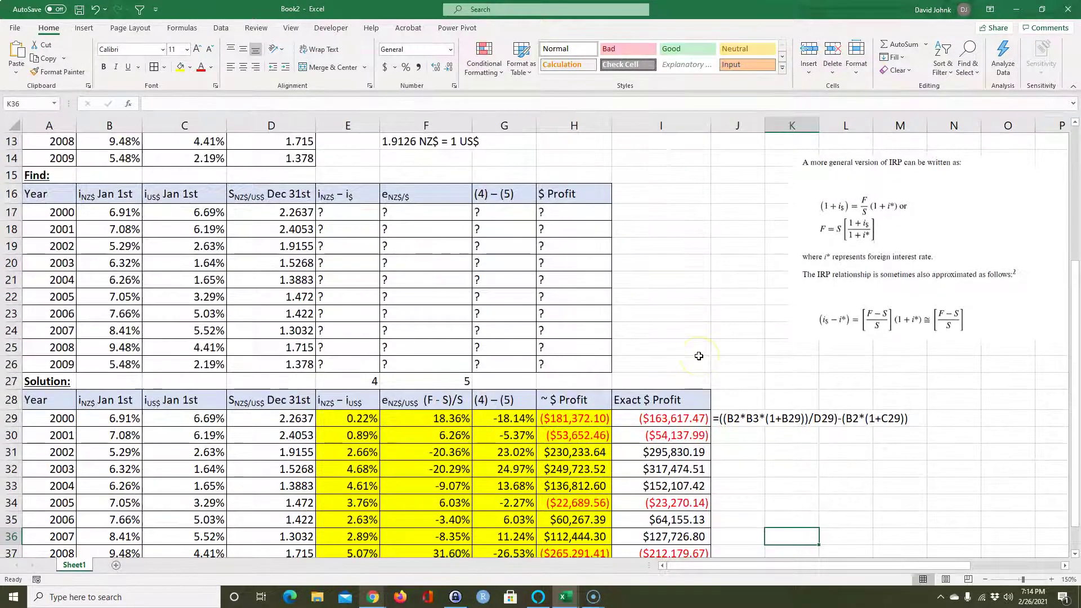
left_click_drag(808, 341, 684, 358)
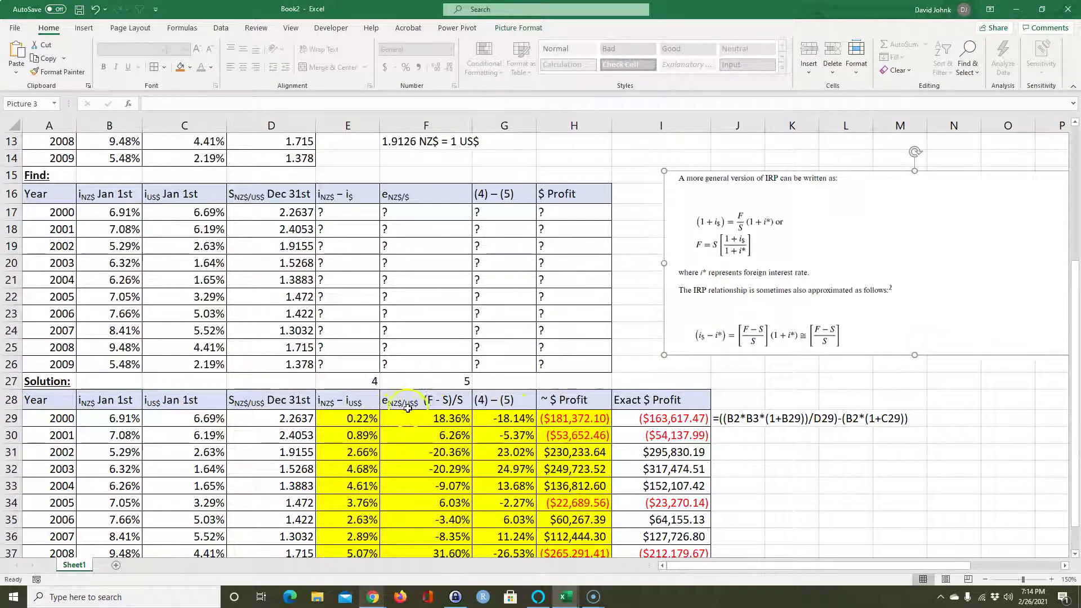
scroll(359, 358, "up", 4)
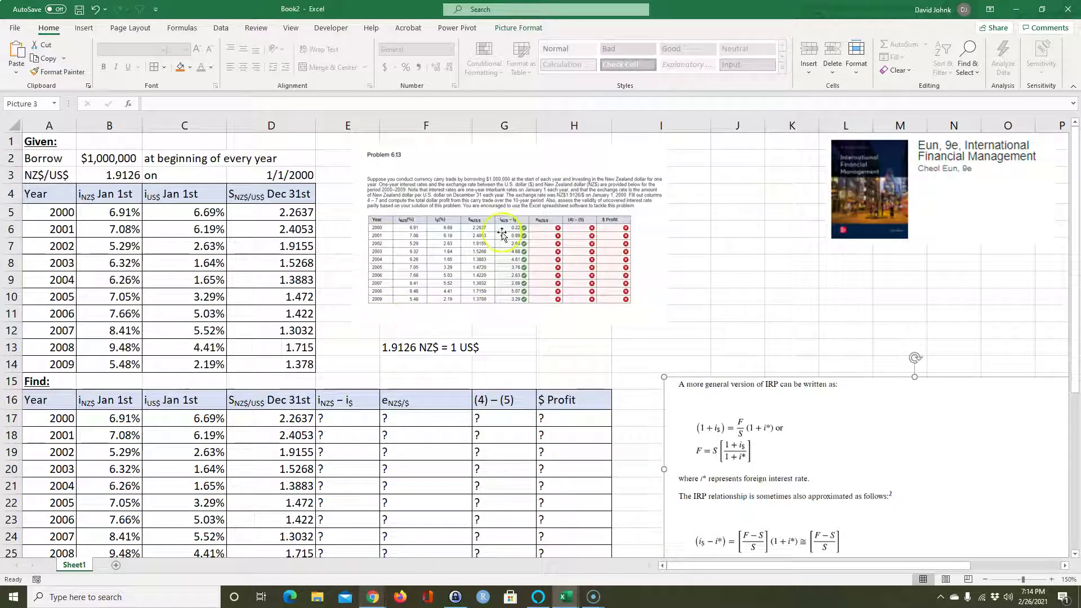
scroll(496, 278, "down", 4)
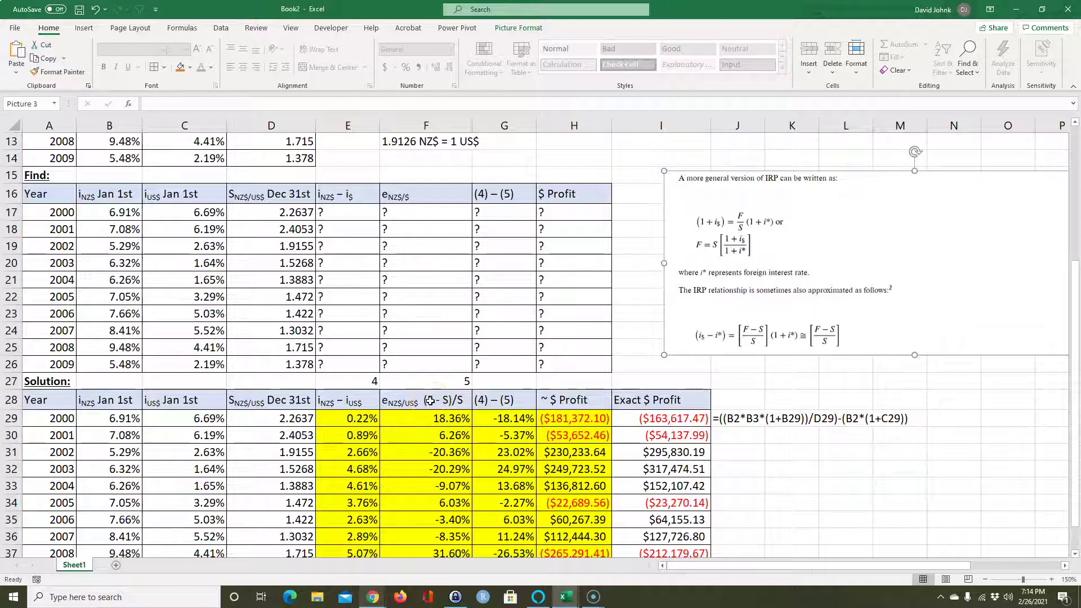
scroll(430, 401, "up", 4)
scroll(430, 401, "down", 5)
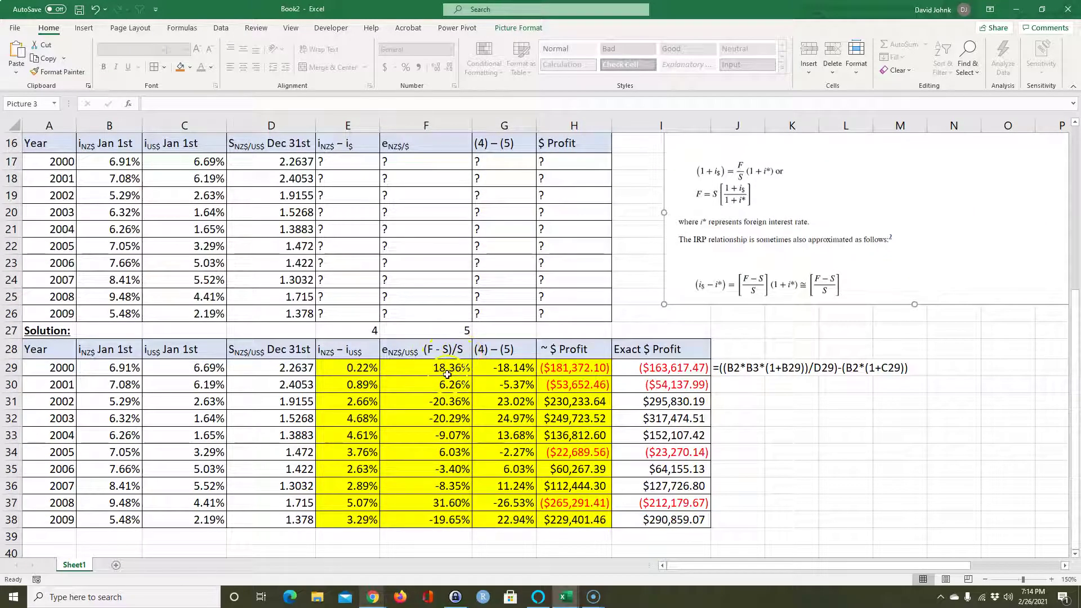
- Select the column F, yellow E–H, and Exact $ Profit result ranges for review
left_click_drag(447, 365, 428, 518)
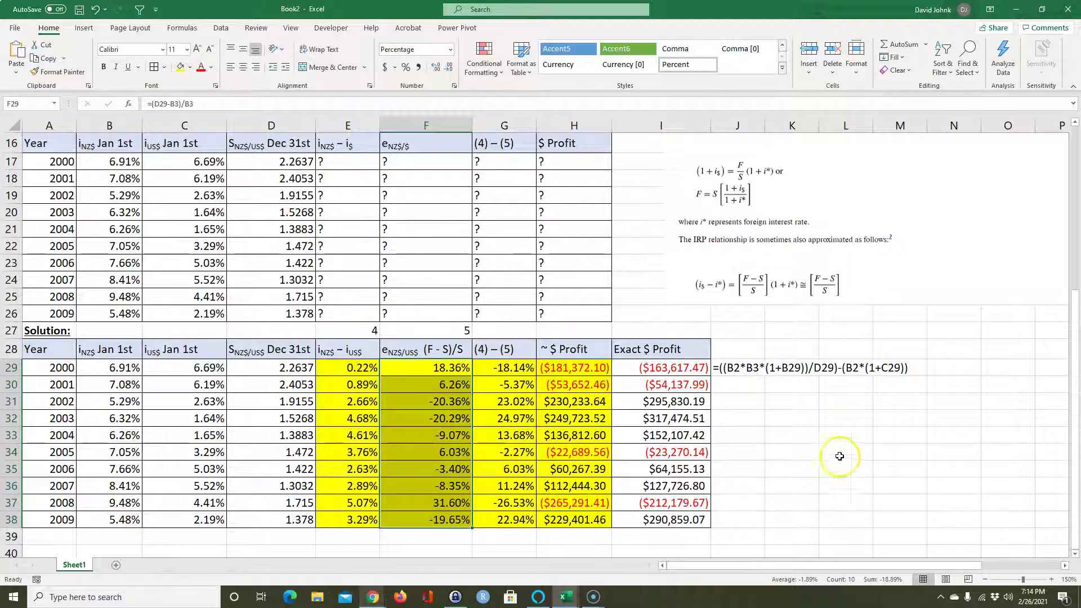
left_click_drag(360, 369, 574, 518)
left_click_drag(665, 369, 678, 524)
- Fill J29's FORMULATEXT display down to J38, then scroll back to the top of the sheet
left_click(735, 374)
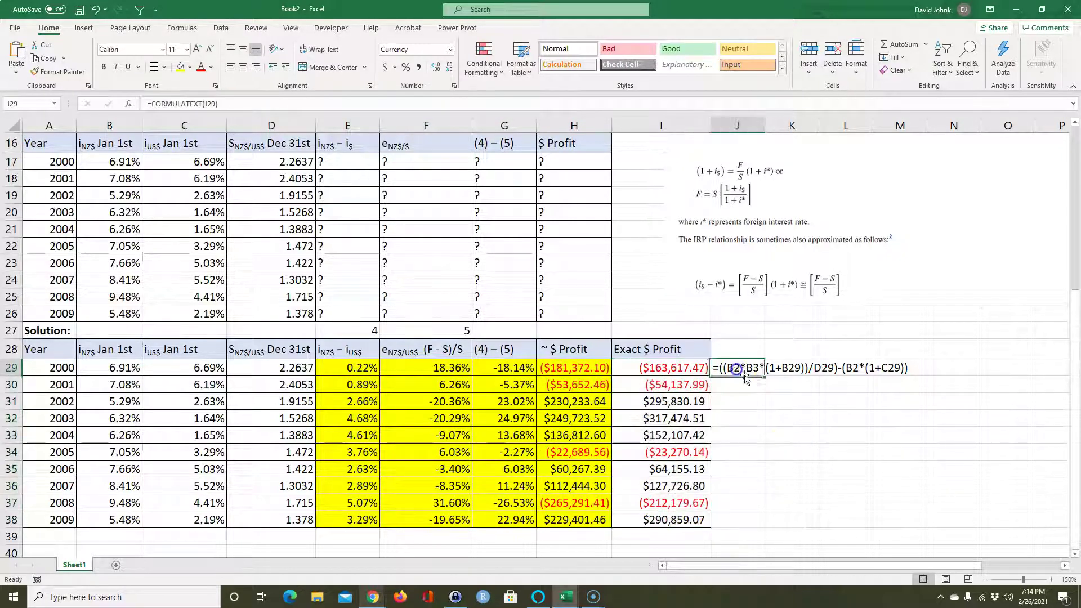
double_click(765, 376)
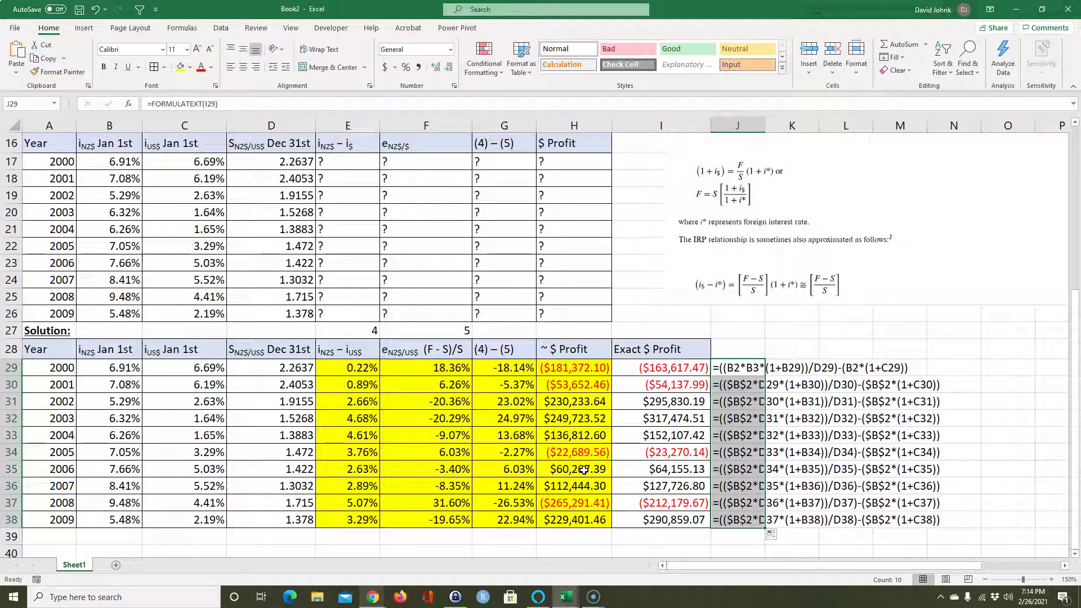
scroll(430, 482, "up", 5)
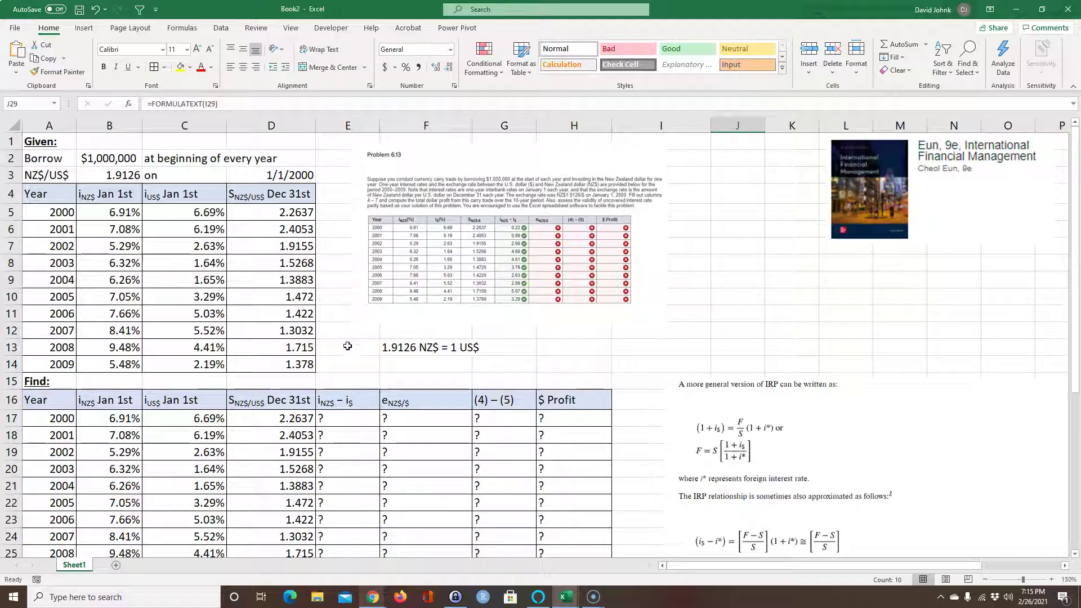
scroll(437, 344, "down", 3)
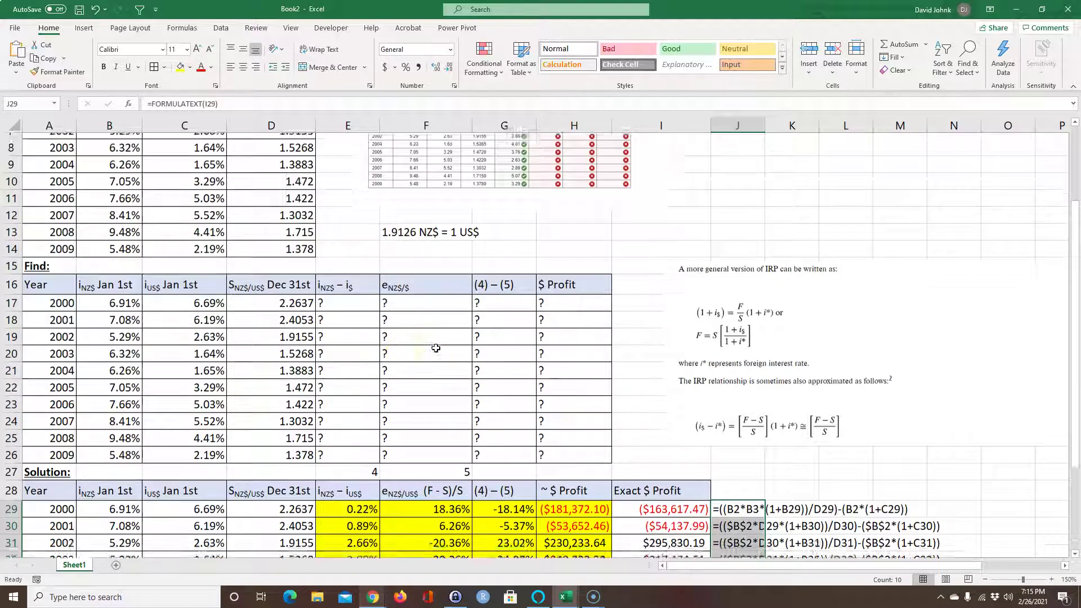
scroll(436, 348, "down", 4)
scroll(431, 355, "up", 6)
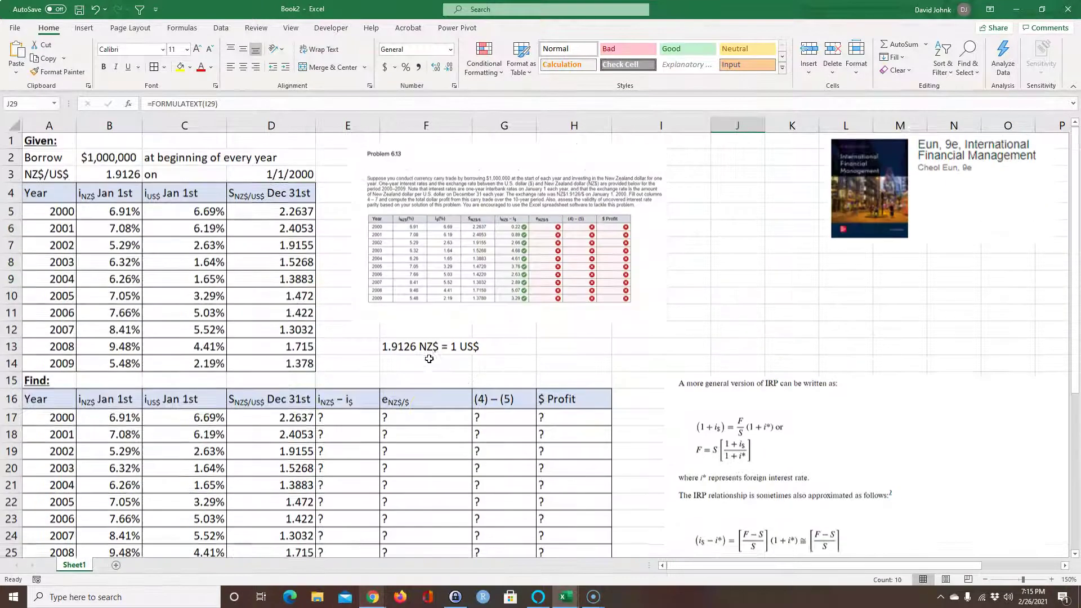
scroll(429, 359, "down", 5)
scroll(428, 354, "up", 5)
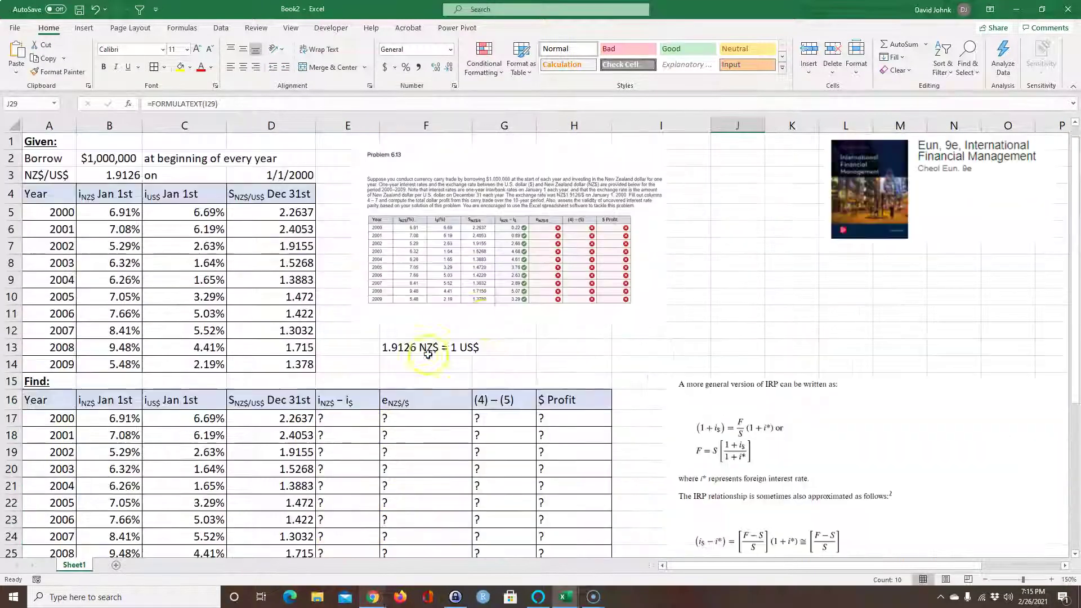